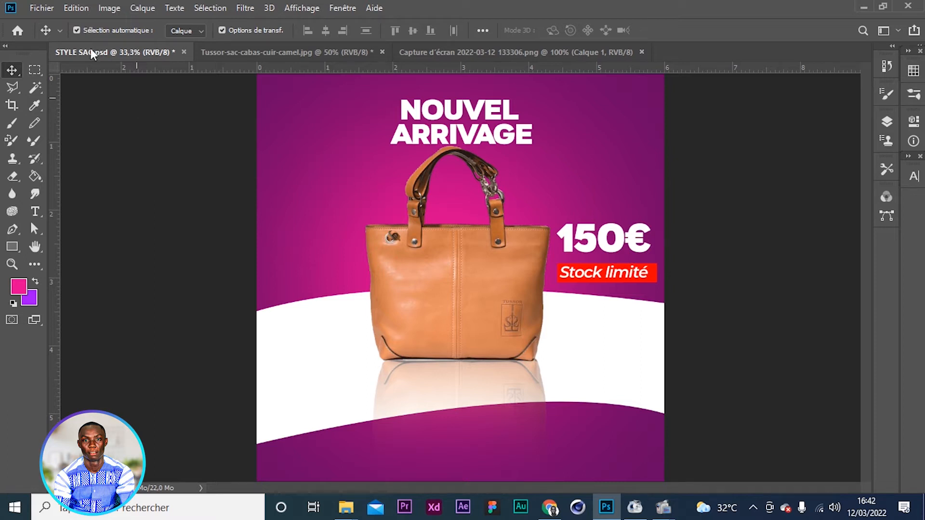
Undo the pink brush strokes on the tan handbag photo Tussor-sac-cabas-cuir-camel.jpg.
left_click(223, 60)
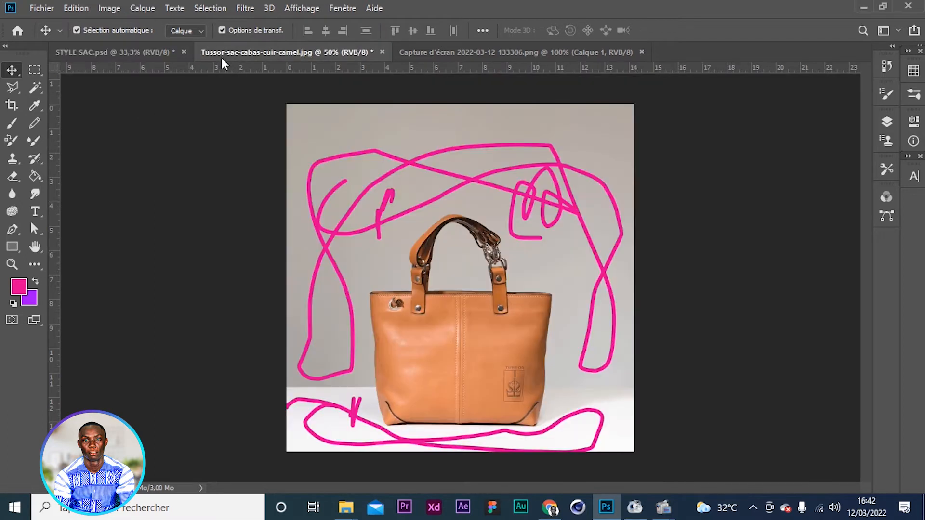
key("ctrl")
key("ctrl+z")
key("ctrl+z")
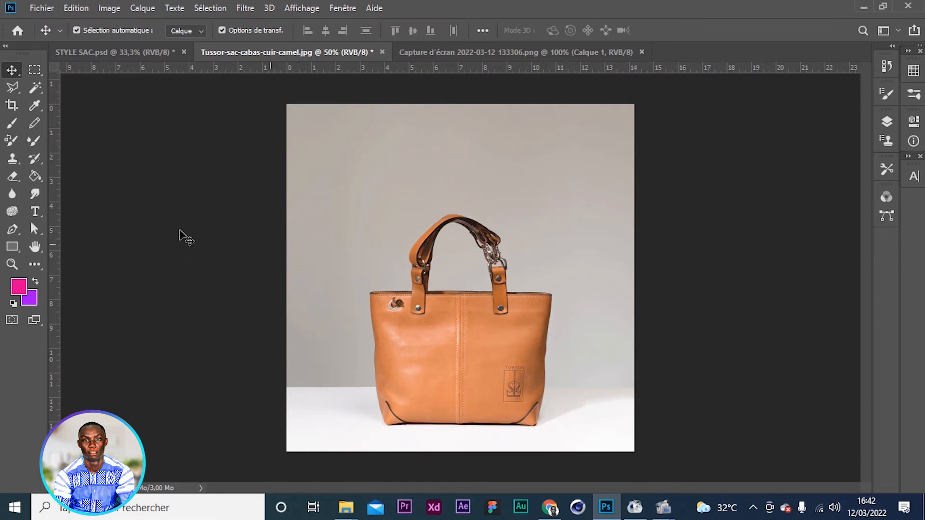
Brush pink marks over the grey wall and its lower edge, and a purple outline over the white table.
left_click(12, 123)
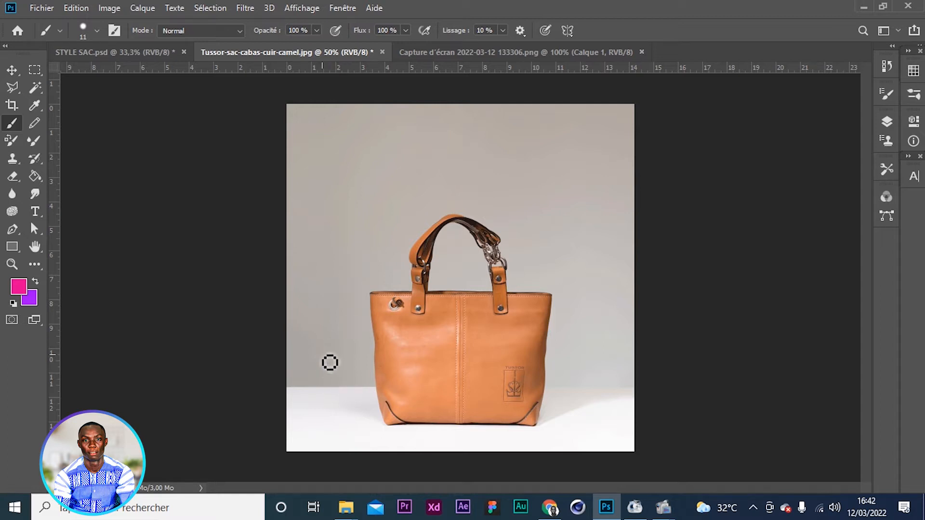
mouse_move(383, 166)
left_mouse_down()
mouse_move(425, 209)
mouse_move(434, 161)
mouse_move(510, 172)
mouse_move(374, 193)
left_mouse_up()
mouse_move(335, 221)
left_mouse_down()
mouse_move(315, 327)
mouse_move(325, 374)
mouse_move(359, 378)
mouse_move(370, 369)
mouse_move(357, 393)
mouse_move(296, 390)
left_mouse_up()
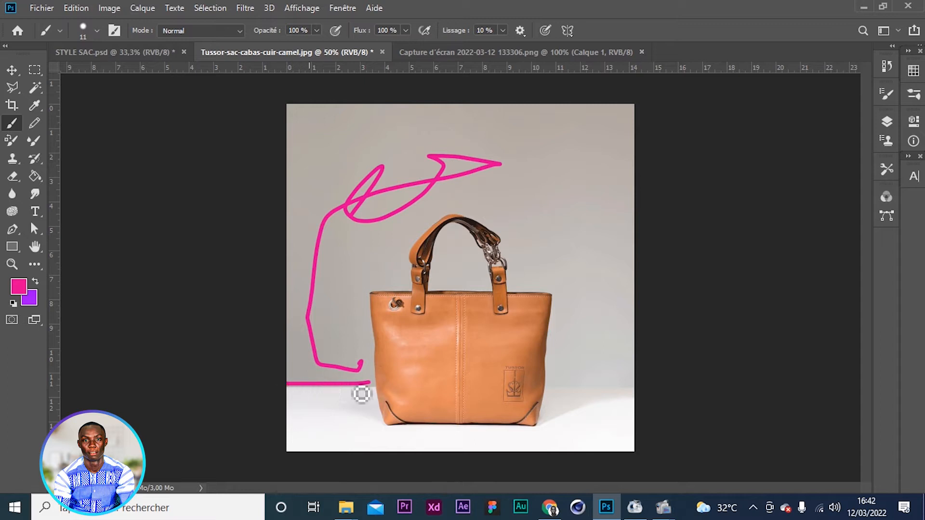
left_click_drag(555, 386, 694, 378)
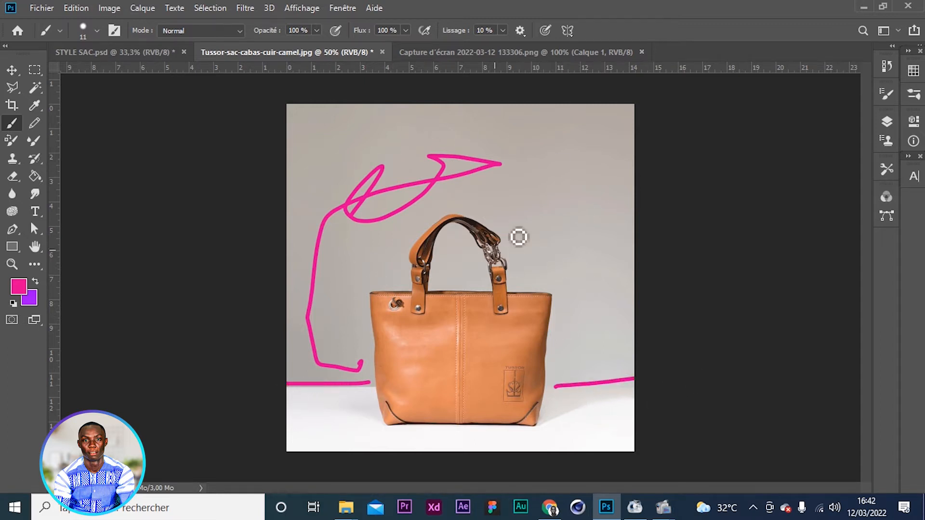
left_click(35, 281)
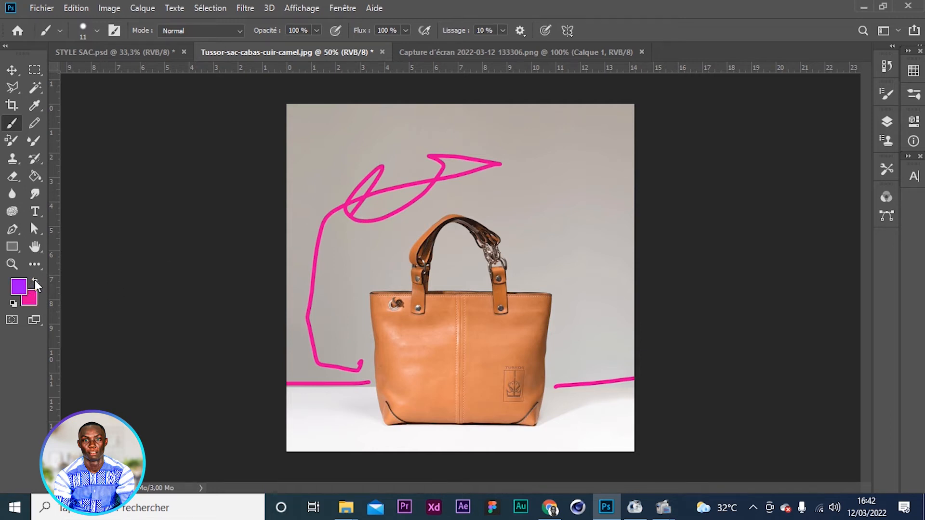
mouse_move(327, 420)
left_mouse_down()
mouse_move(324, 451)
mouse_move(551, 448)
mouse_move(594, 430)
mouse_move(612, 403)
mouse_move(627, 428)
mouse_move(596, 448)
mouse_move(430, 450)
mouse_move(327, 417)
mouse_move(300, 442)
mouse_move(340, 452)
left_mouse_up()
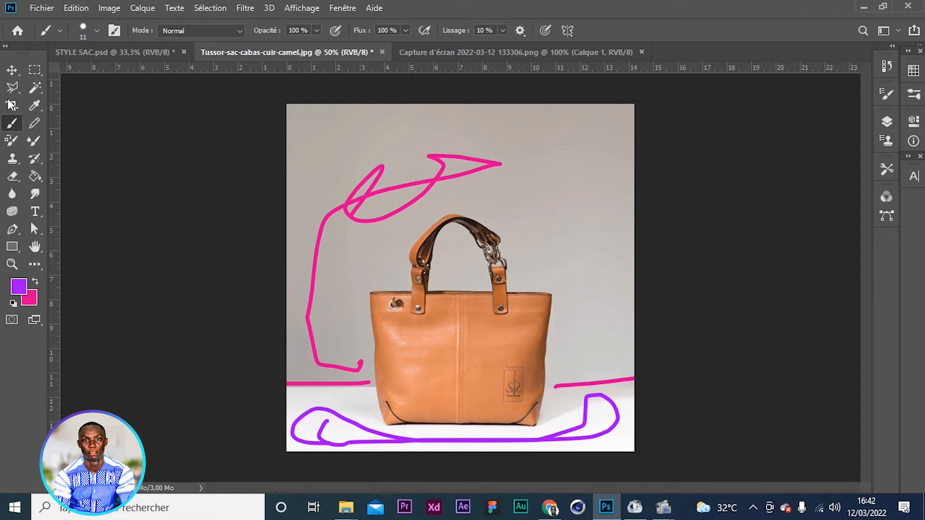
Nudge the bag in the STYLE SAC.psd poster, and undo the move.
left_click(99, 54)
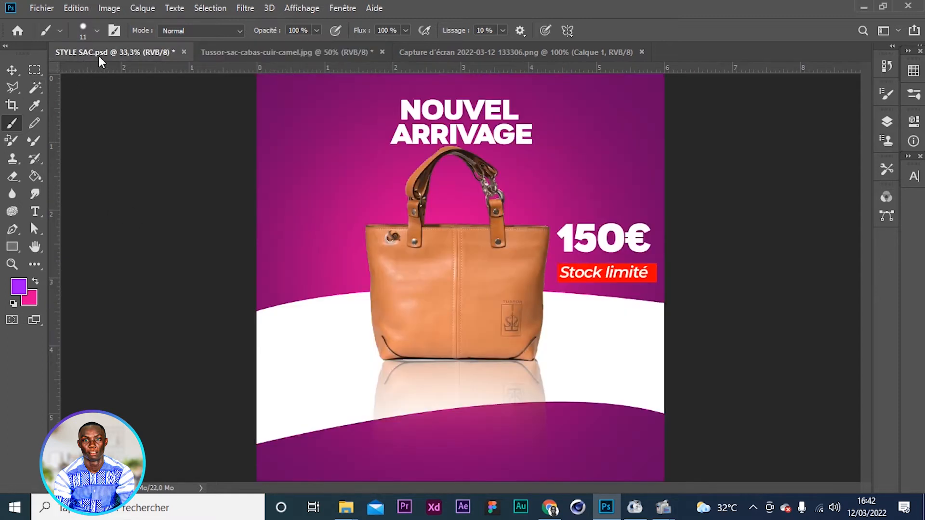
left_click(12, 70)
mouse_move(462, 284)
left_mouse_down()
mouse_move(431, 294)
mouse_move(469, 288)
left_mouse_up()
key("ctrl+z")
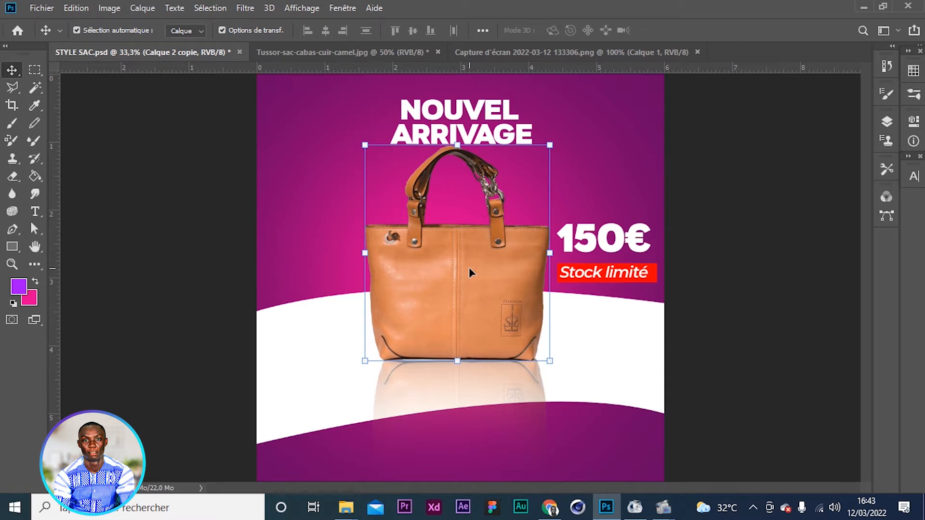
Compare the plain backdrop of the tan bag photo with the busy background of the green bag screenshot.
left_click(342, 53)
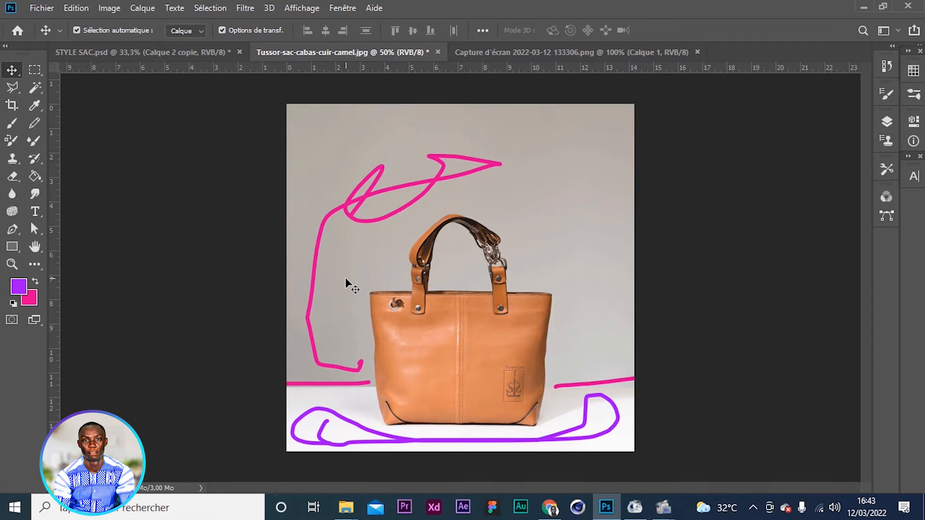
left_click(484, 51)
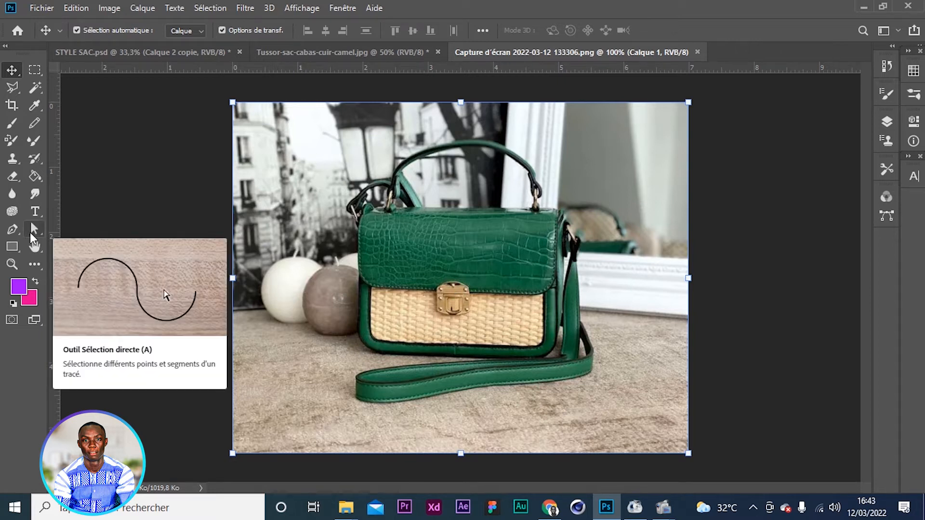
left_click(11, 232)
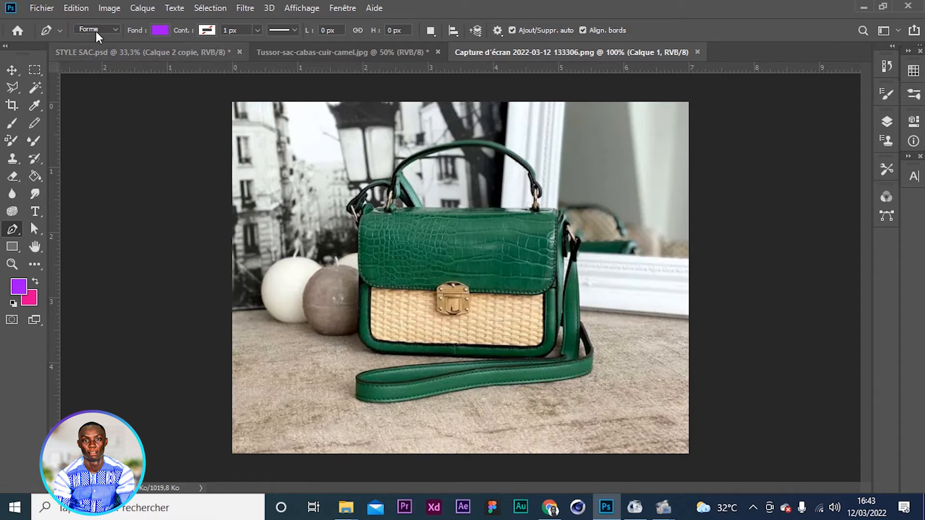
left_click(290, 52)
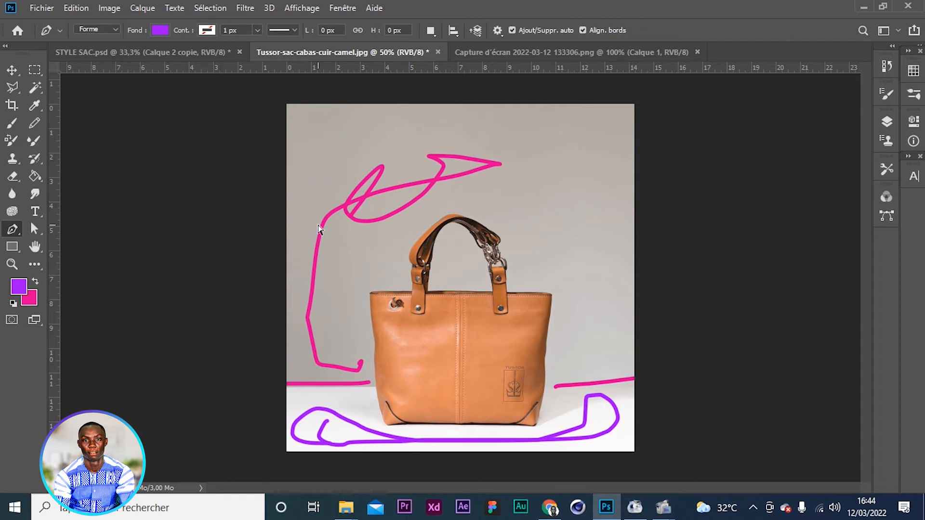
Undo the pink and purple brush strokes on the tan bag photo.
key("ctrl+z")
key("ctrl+z")
key("ctrl+z")
key("ctrl+z")
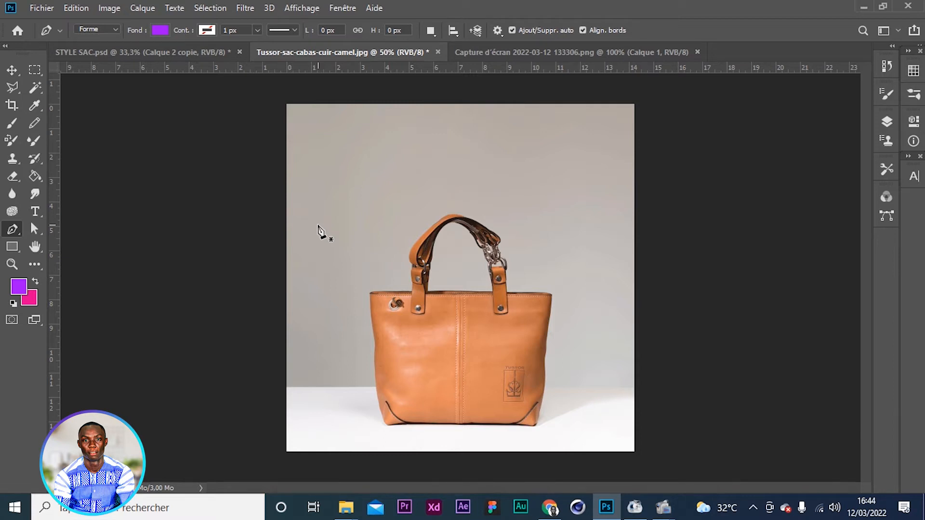
Activate the Move tool and display the tan bag photo's layers.
left_click(14, 74)
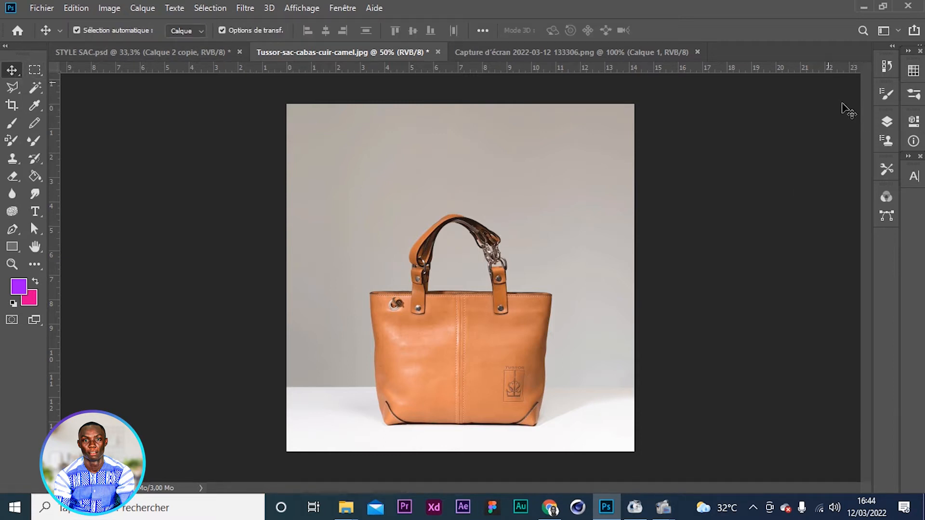
left_click(343, 8)
left_click(386, 145)
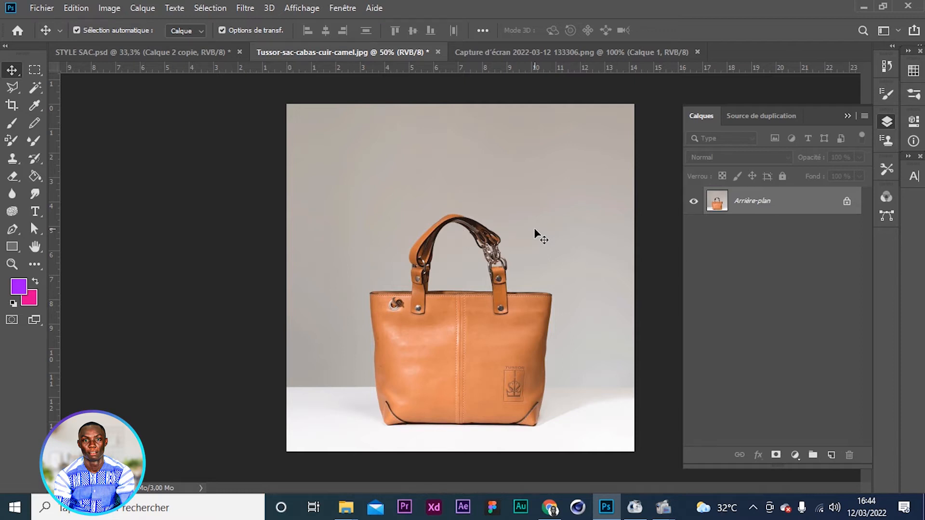
left_click(47, 9)
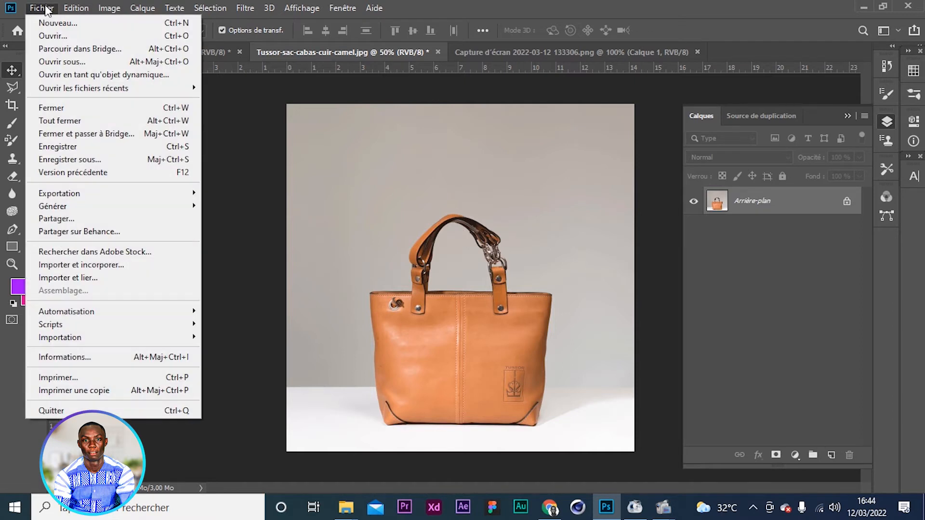
left_click(57, 37)
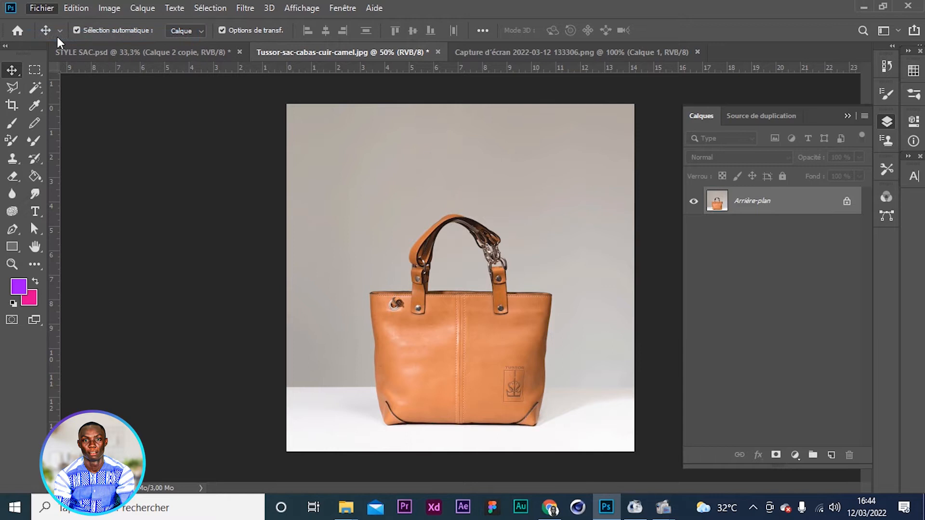
left_click(65, 95)
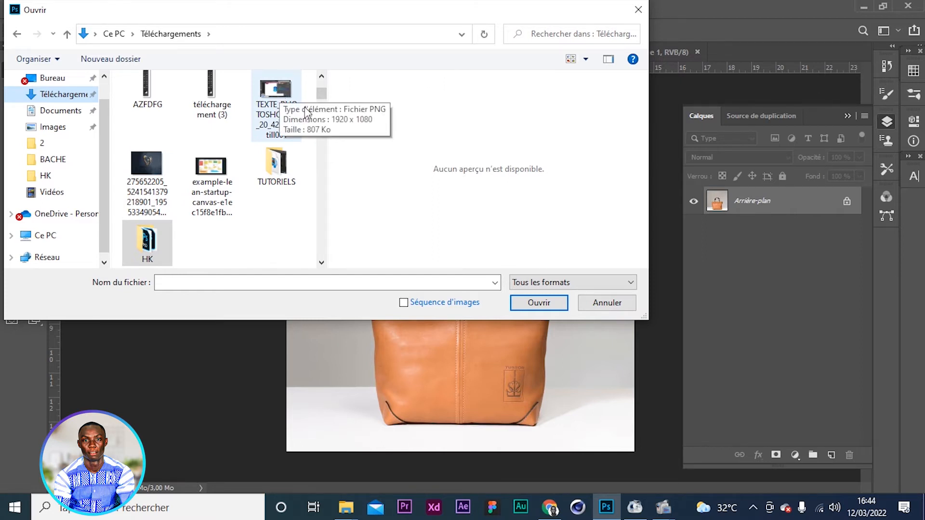
left_click(601, 303)
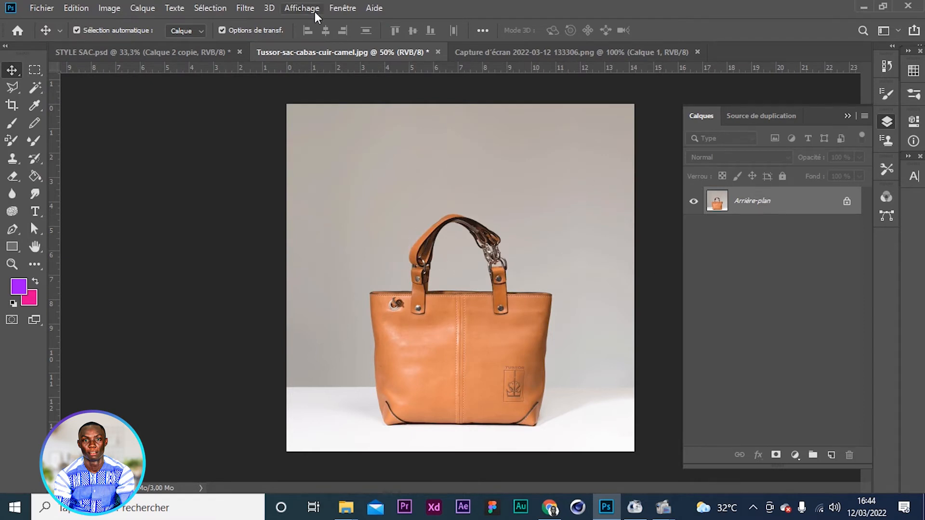
Unlock the background layer of the tan bag photo and activate the Magic Wand tool.
left_click(847, 203)
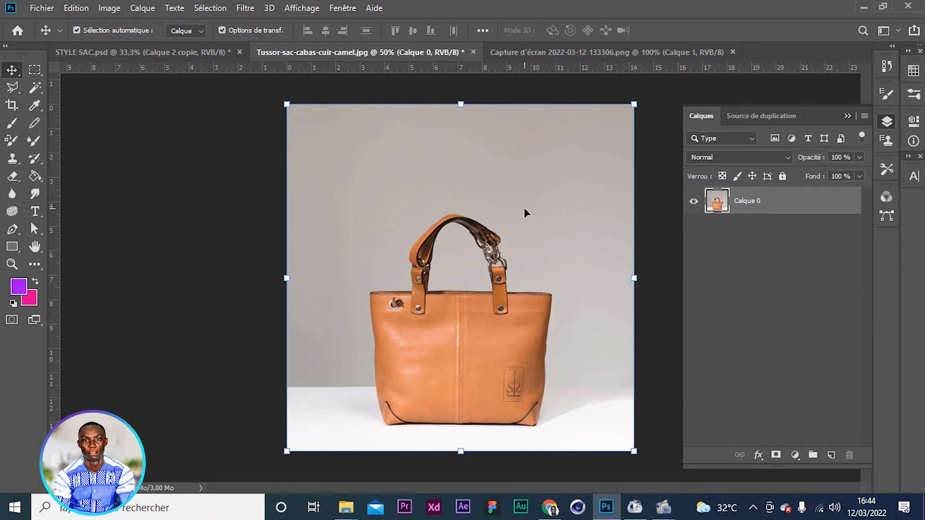
left_click(36, 86)
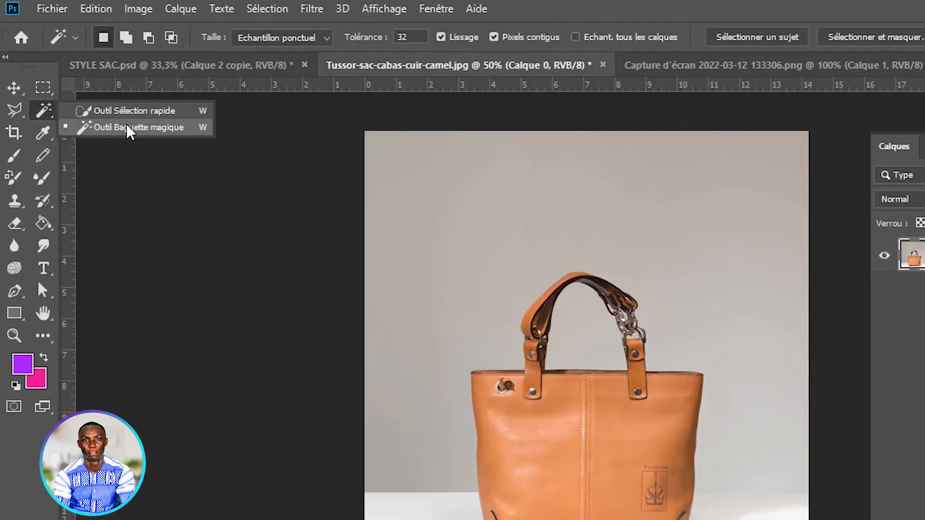
left_click(111, 130)
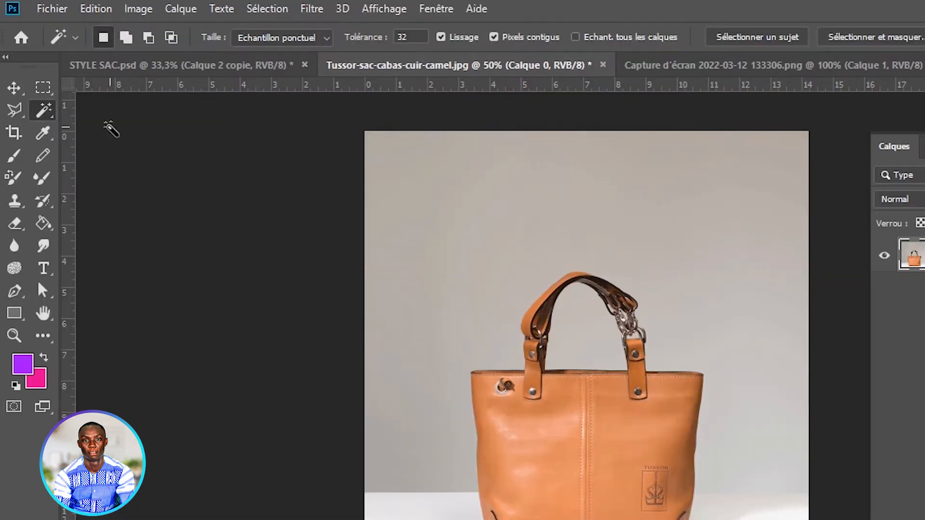
left_click(33, 112)
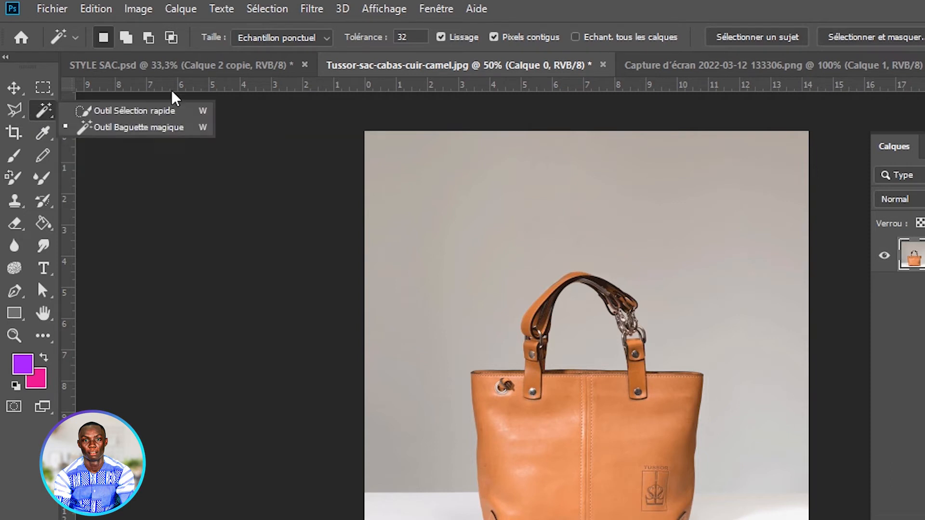
left_click(174, 128)
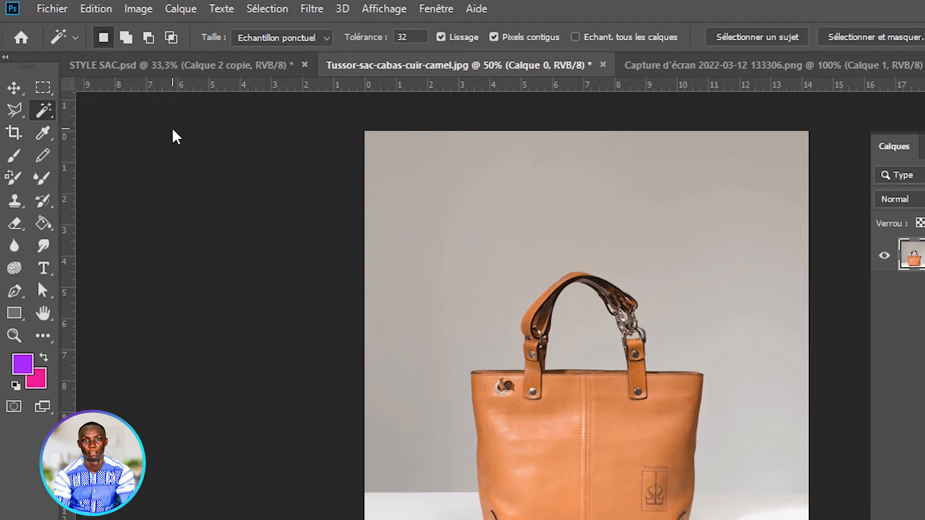
right_click(48, 107)
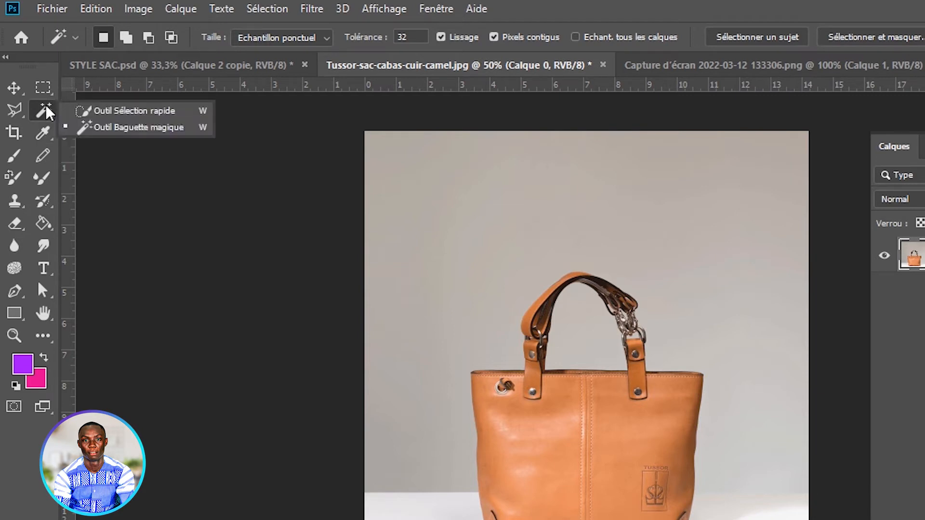
left_click(116, 109)
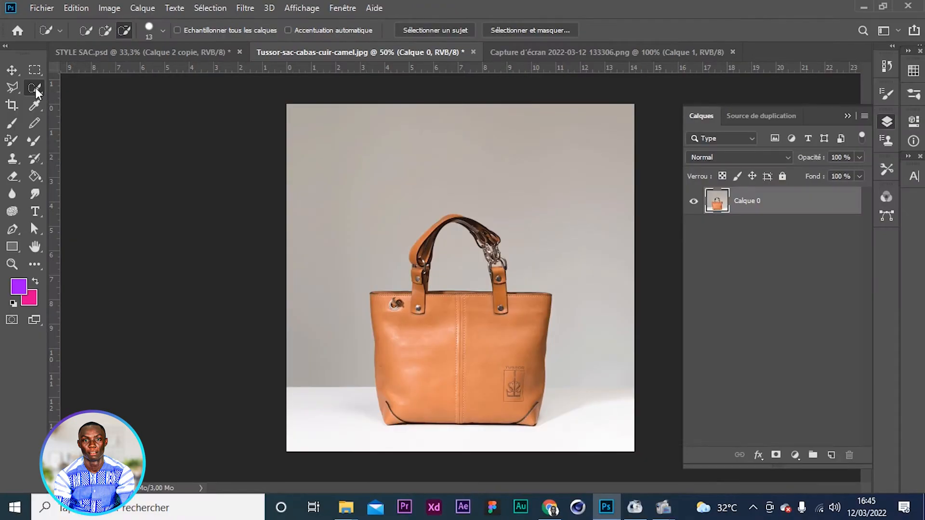
right_click(35, 87)
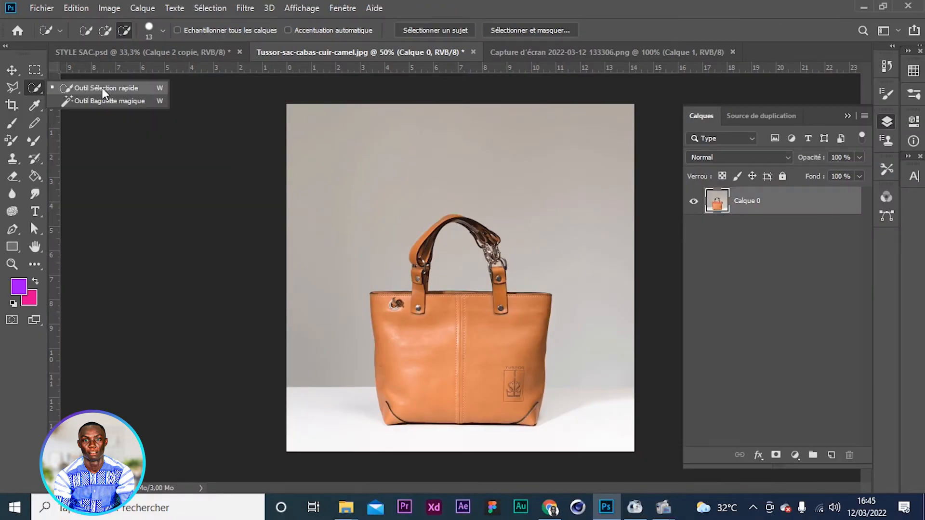
left_click(102, 88)
Select the grey wall around the bag with the Magic Wand, adding the shaded area at the bag's lower right to the selection.
right_click(35, 92)
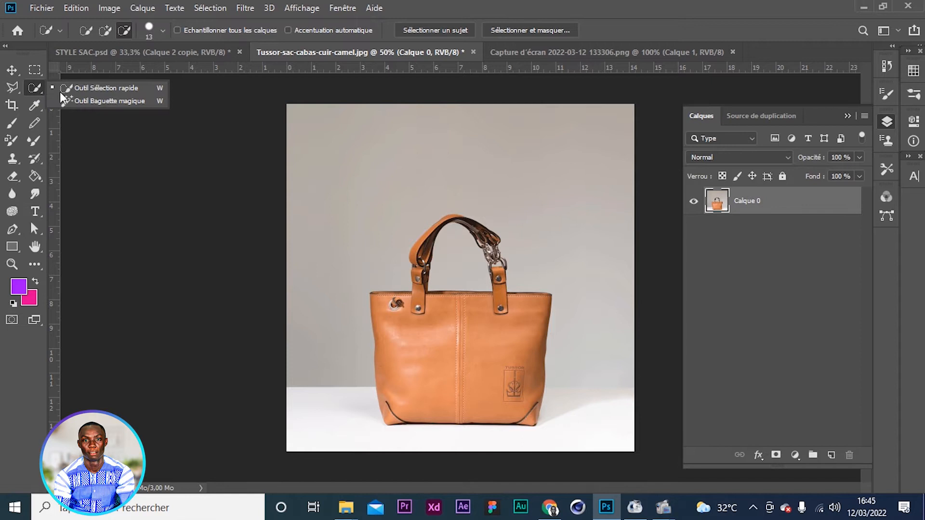
left_click(88, 101)
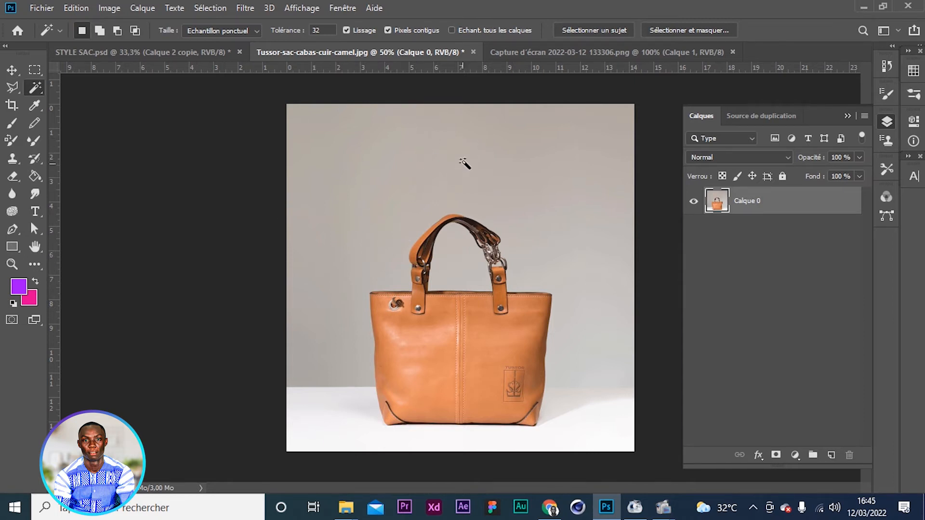
left_click(448, 174)
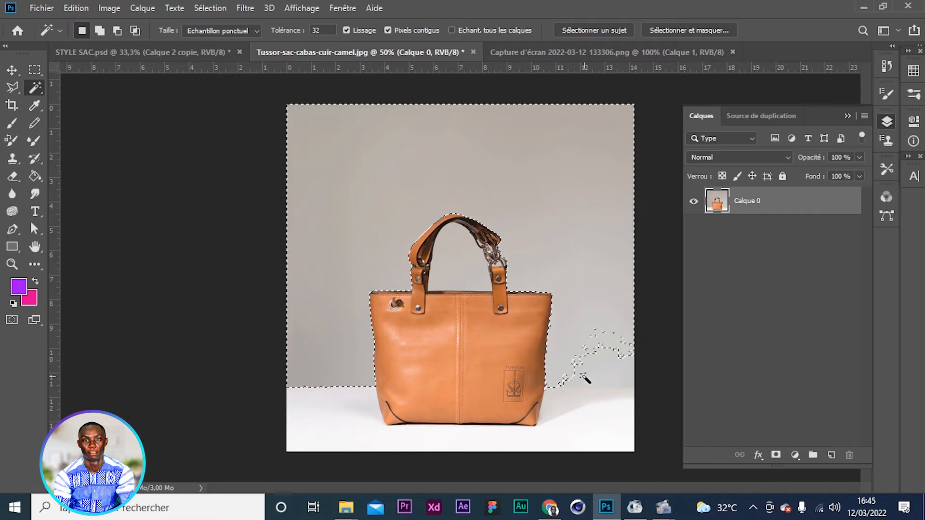
key("shift")
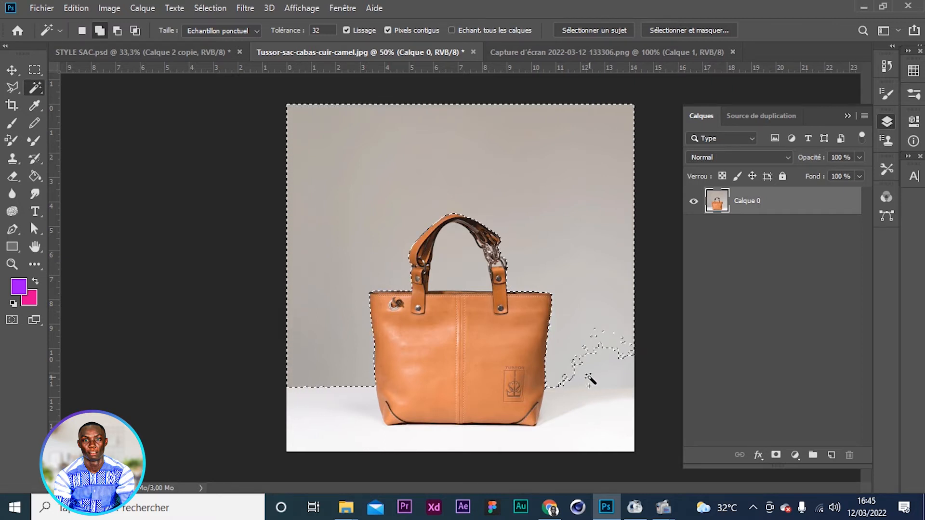
key("ctrl+plus")
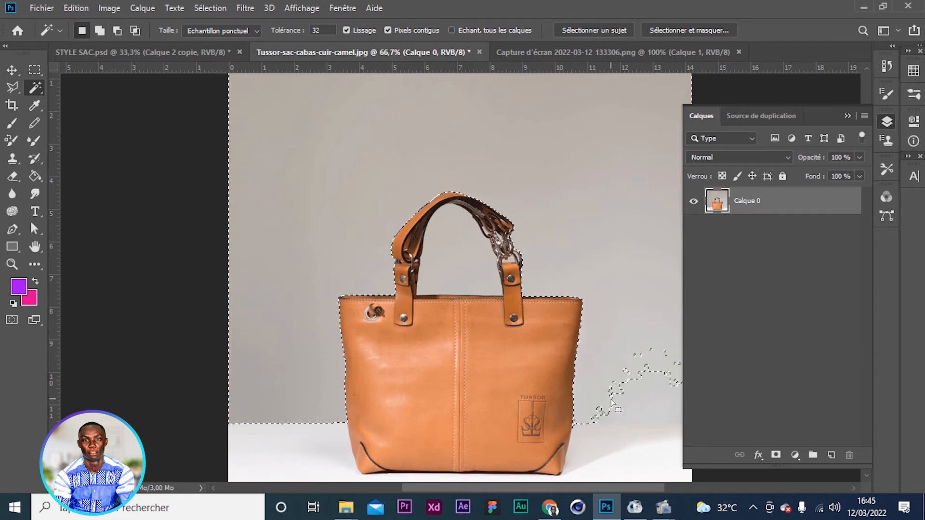
key("ctrl+minus")
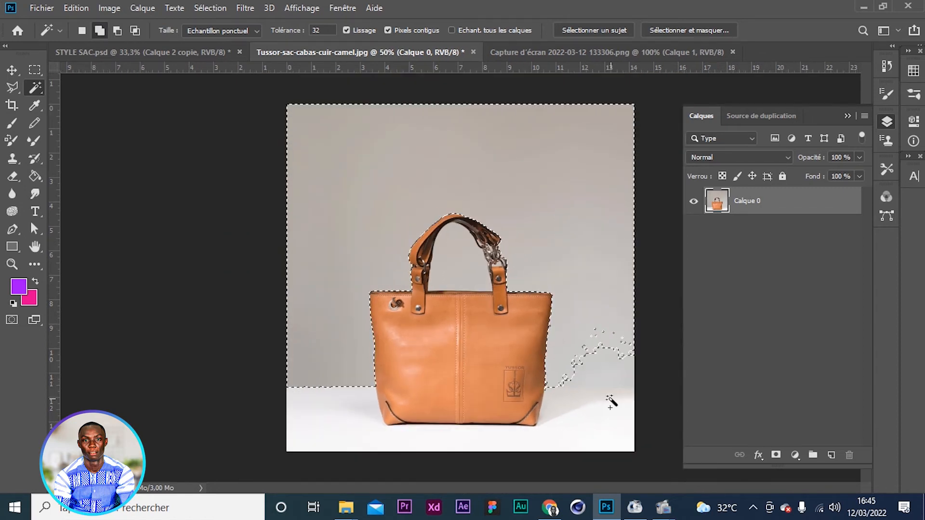
left_click(606, 374)
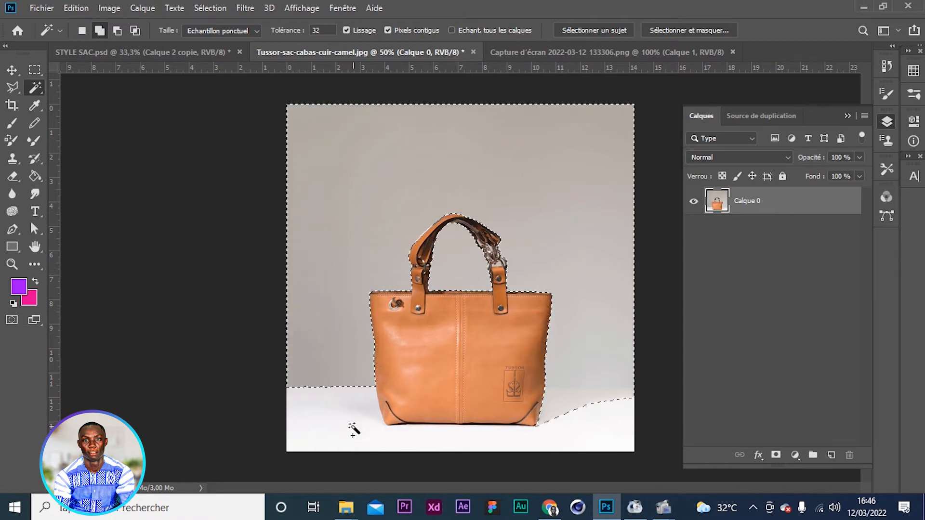
Add the white floor around the bag and the gap inside the handle's right metal ring to the Magic Wand selection.
left_click(344, 443, "shift")
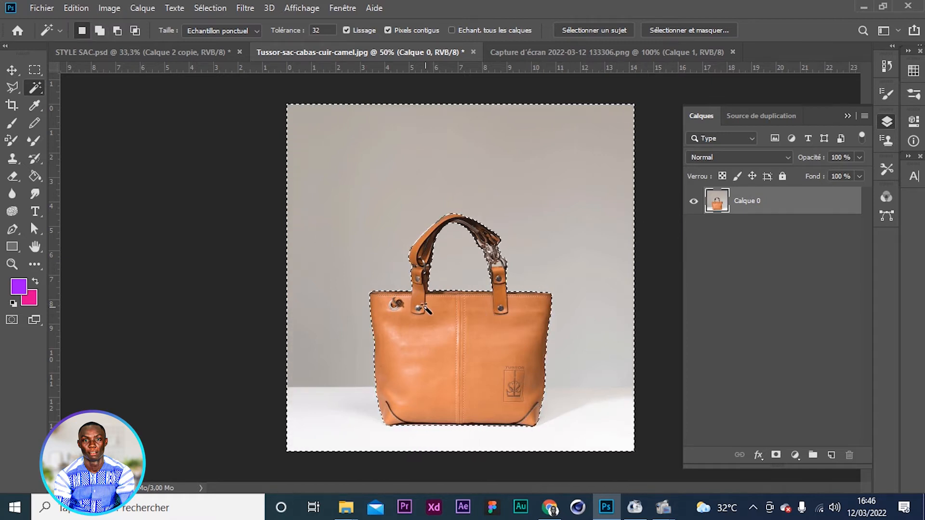
scroll(426, 310, "up", 4)
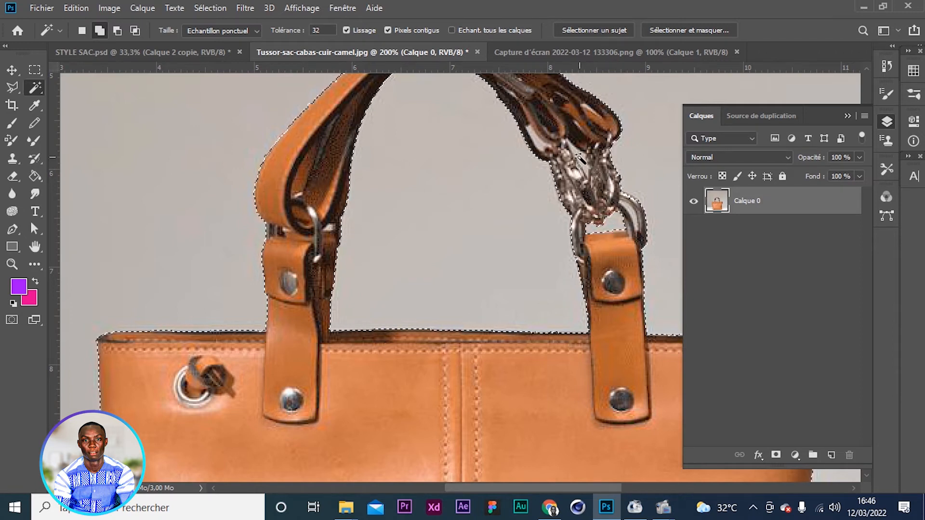
left_click(637, 224, "shift")
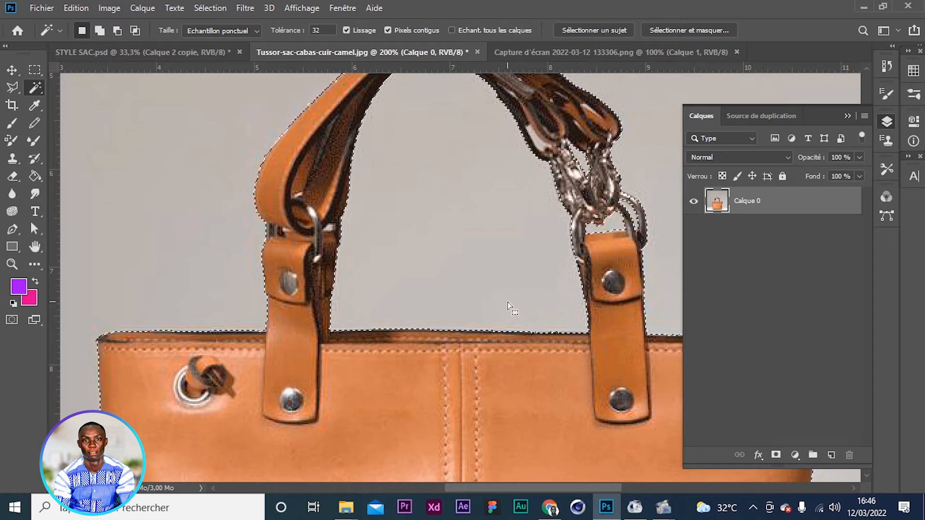
scroll(508, 306, "down", 2)
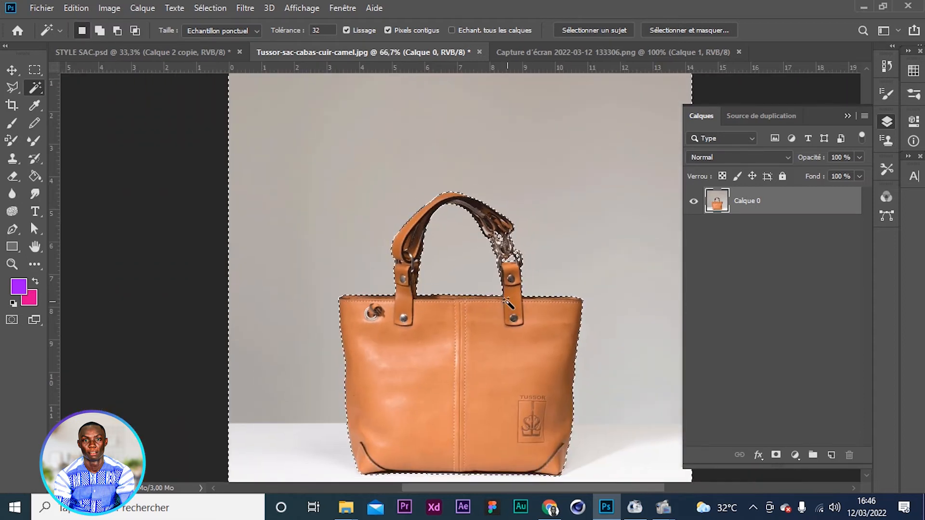
left_click(845, 116)
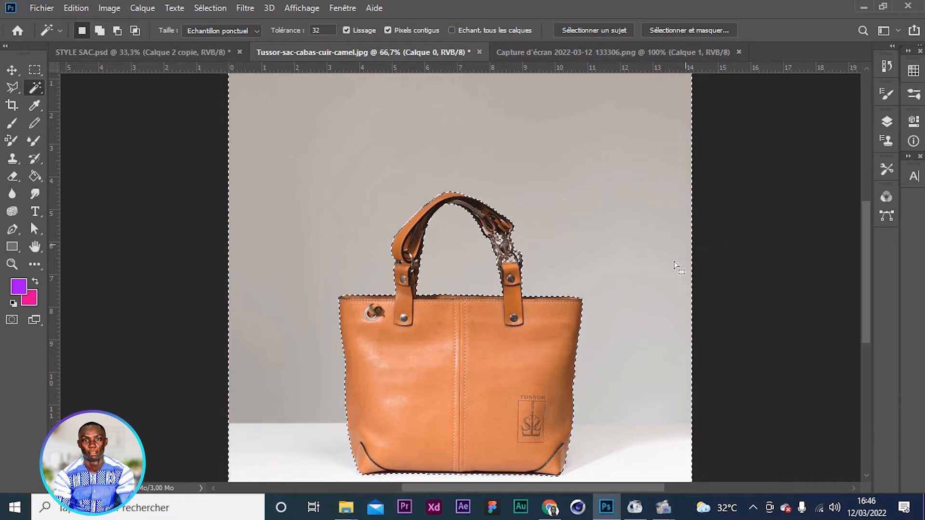
scroll(537, 294, "down", 1)
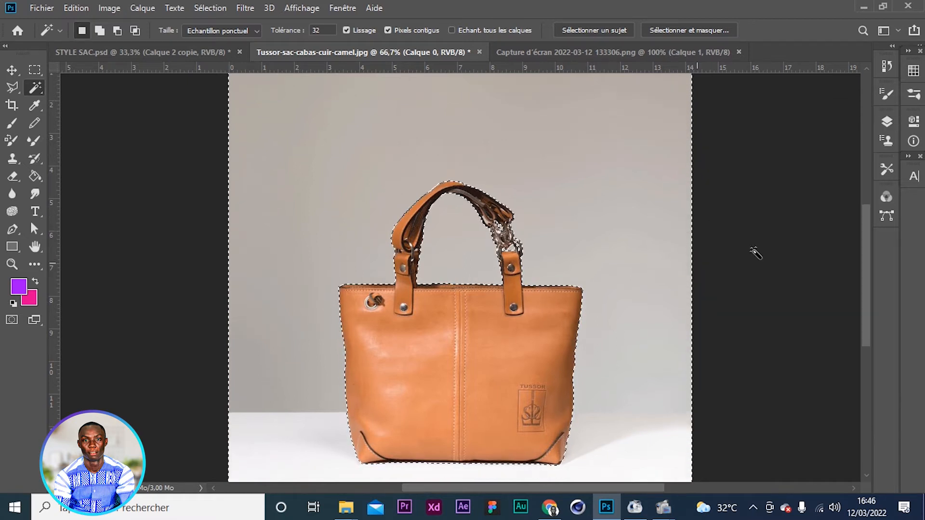
Add a layer mask to Calque 0 from the selection and invert it so the background is hidden and the bag shows.
left_click(888, 122)
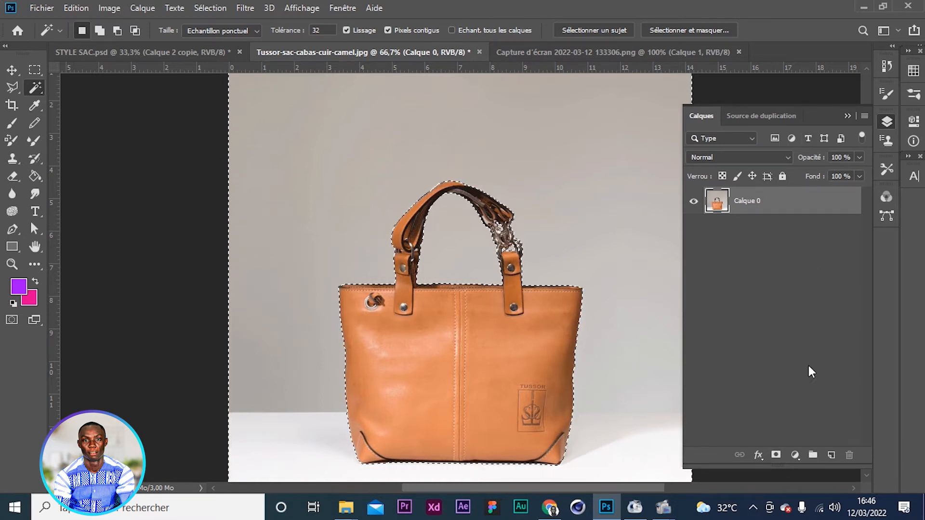
left_click(776, 456, "alt")
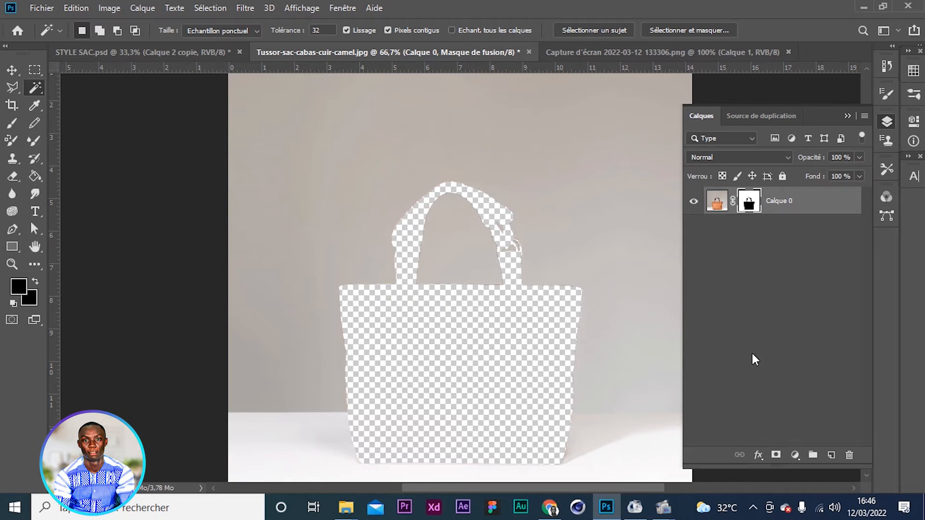
key("ctrl+i")
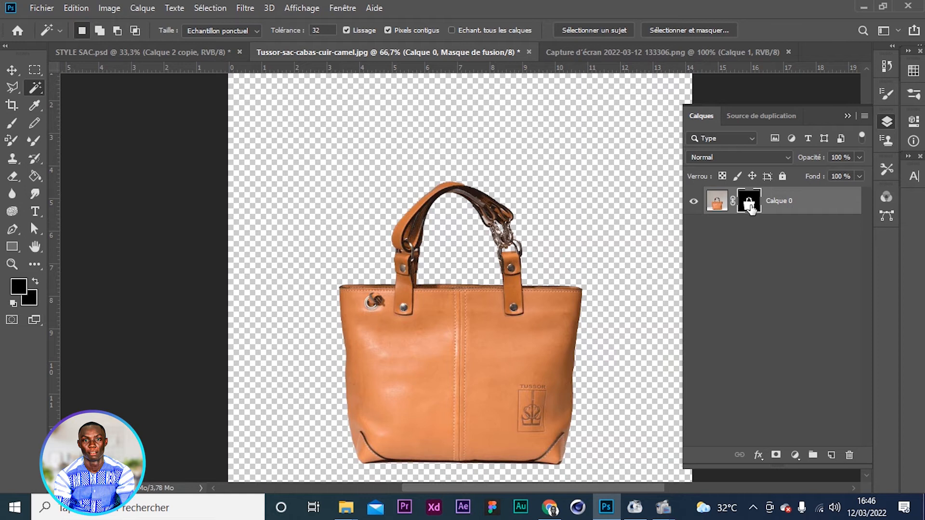
right_click(750, 207)
left_click(760, 235)
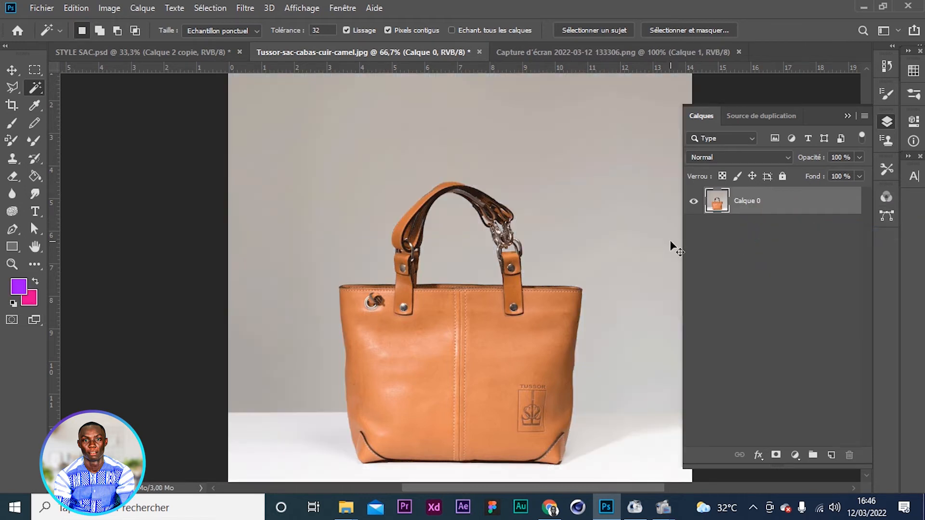
key("ctrl+z")
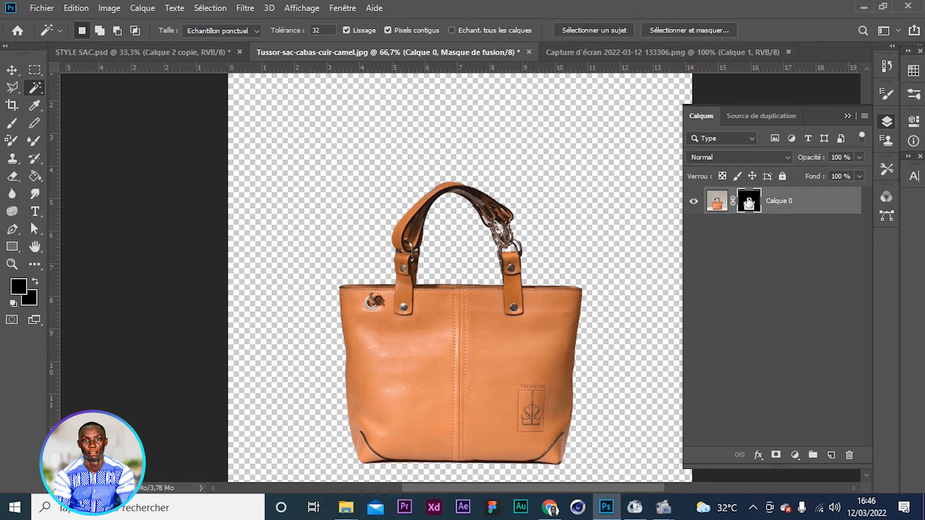
Apply the layer mask permanently to the bag layer and clear any selection.
right_click(748, 203)
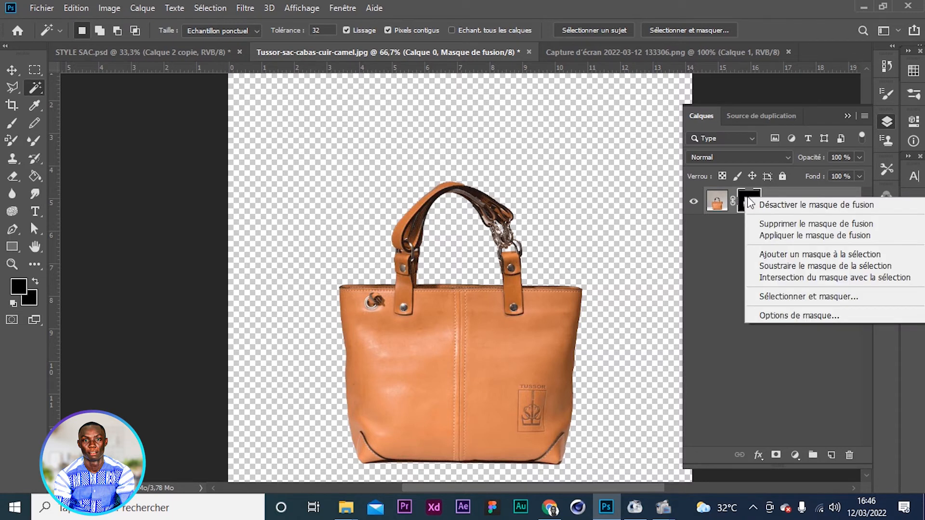
left_click(781, 236)
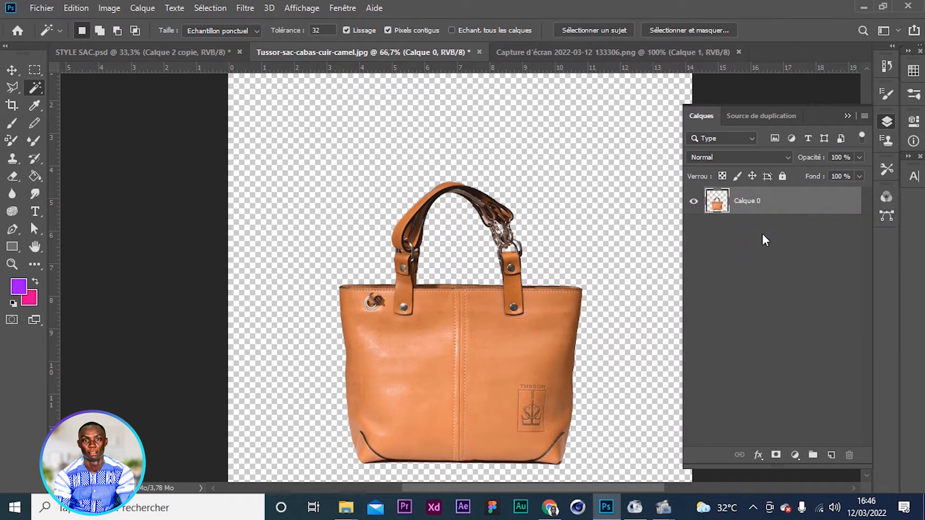
key("ctrl+d")
Move the cut-out bag around the transparent canvas with the Move tool and collapse the layer list.
left_click(12, 69)
left_click_drag(420, 287, 543, 249)
left_click(843, 116)
left_click_drag(636, 246, 513, 280)
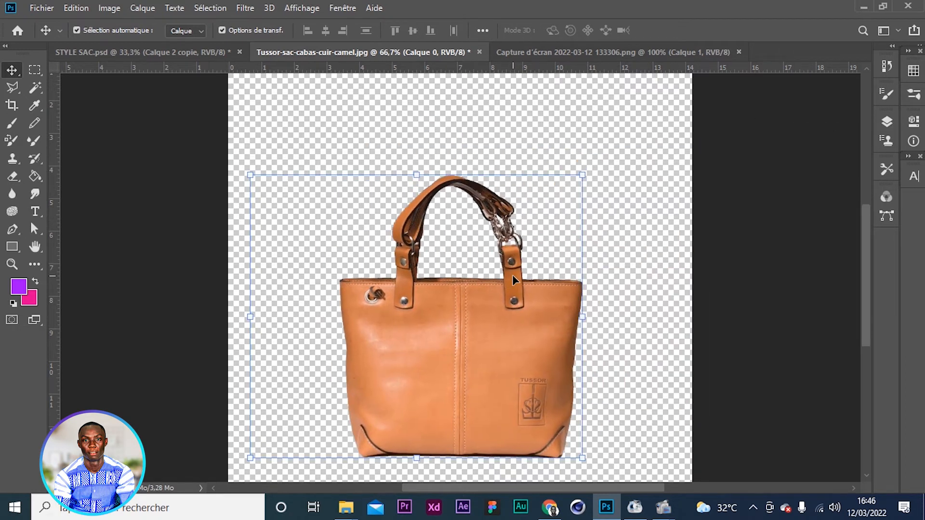
Create a new document named SAC, 1800 × 1800 pixels at 300 pixels/inch, in RGB colour with a white background.
left_click(36, 9)
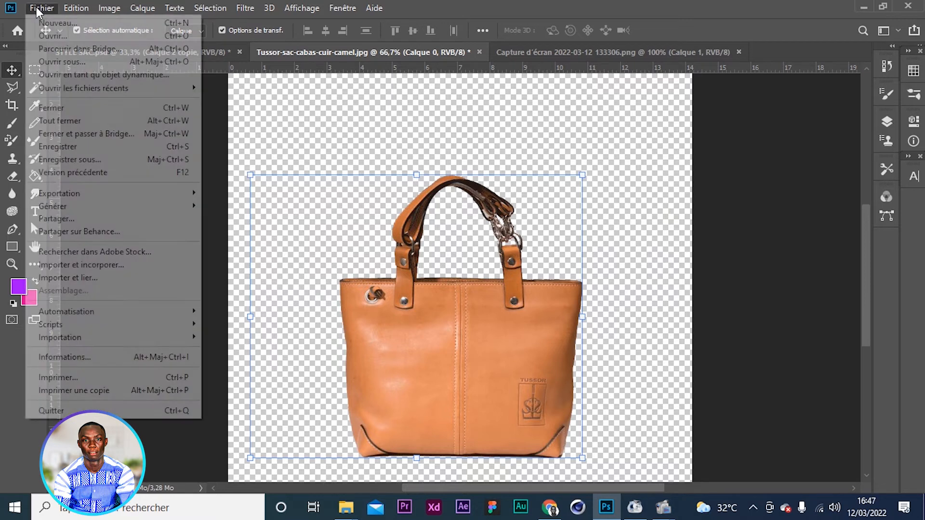
left_click(60, 24)
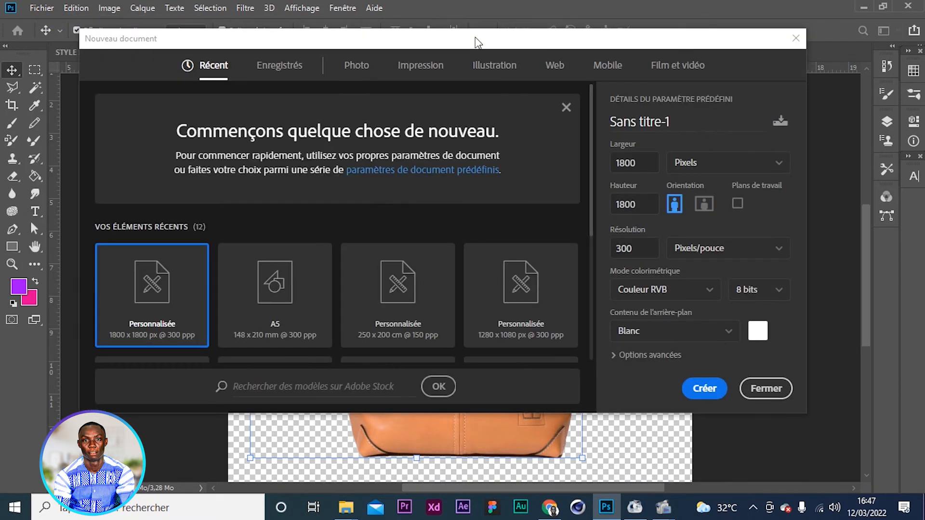
left_click_drag(477, 41, 407, 18)
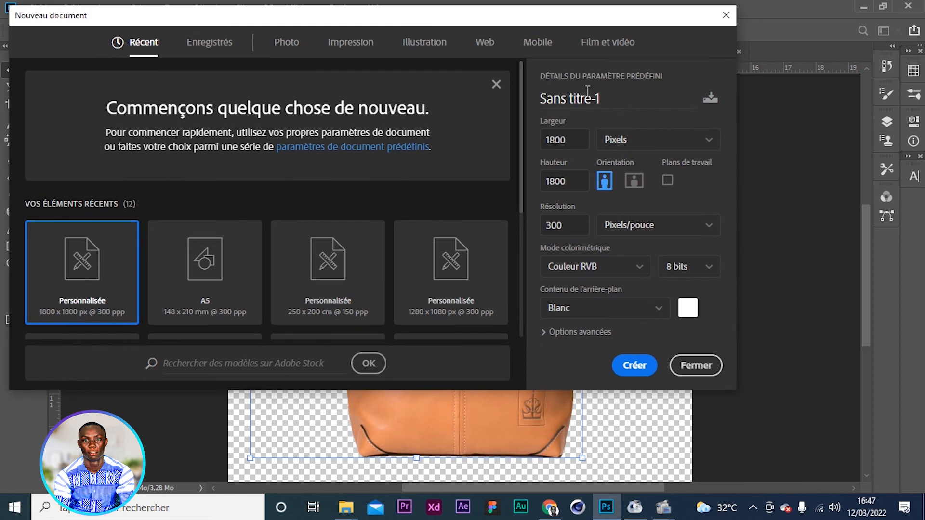
double_click(568, 142)
left_click(544, 143)
left_click(559, 183)
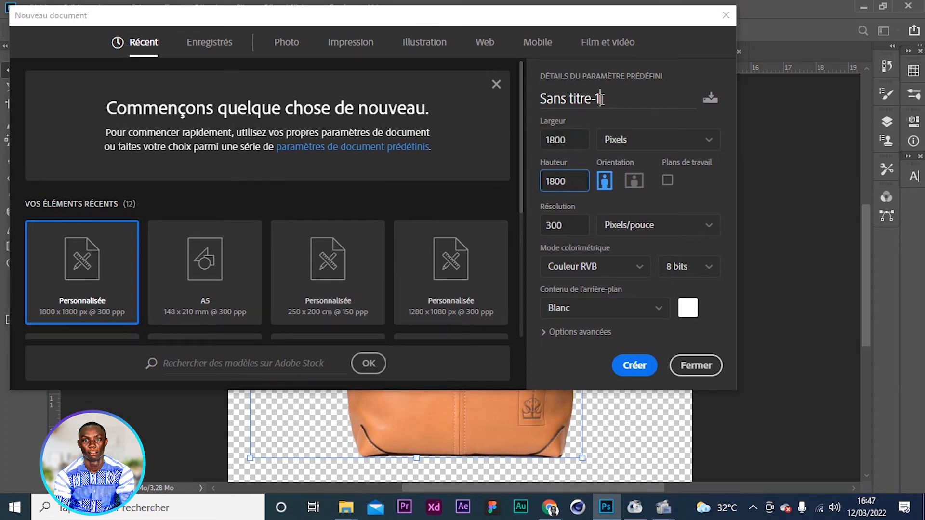
double_click(602, 100)
type("SAC")
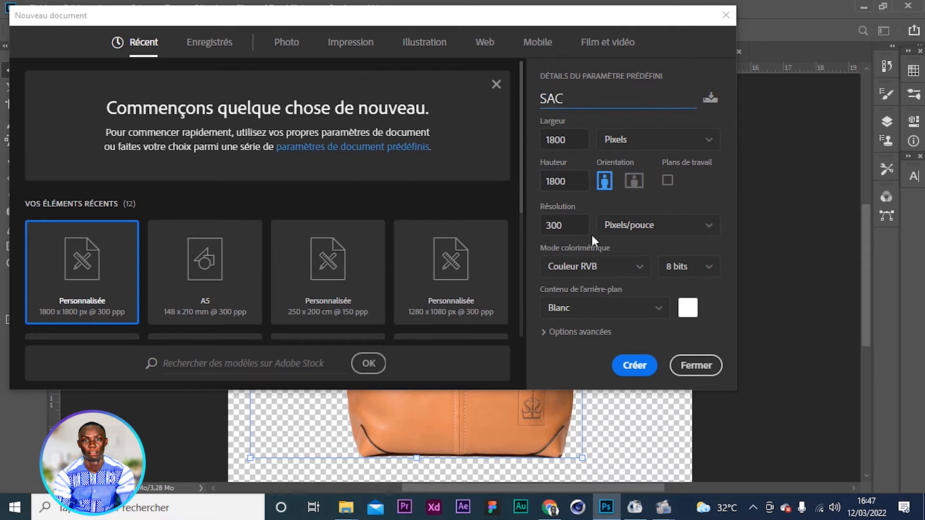
left_click(543, 225)
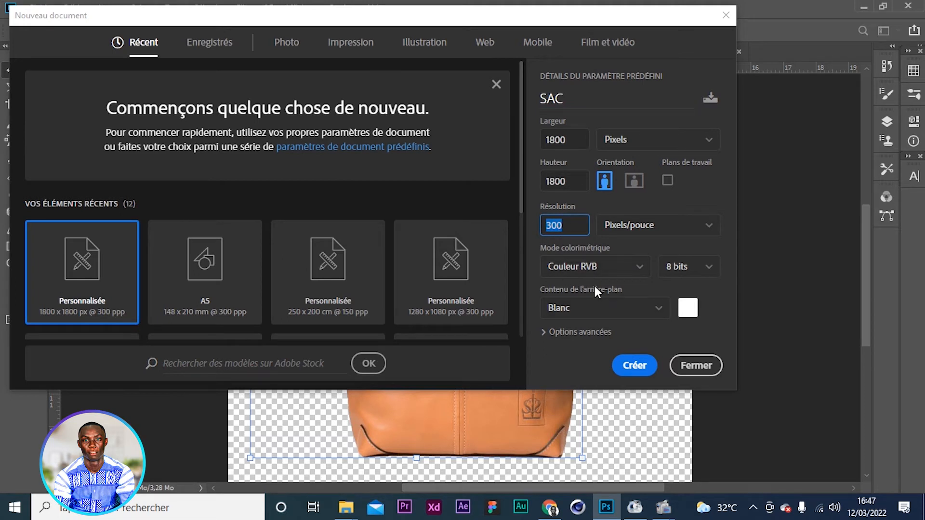
left_click(632, 367)
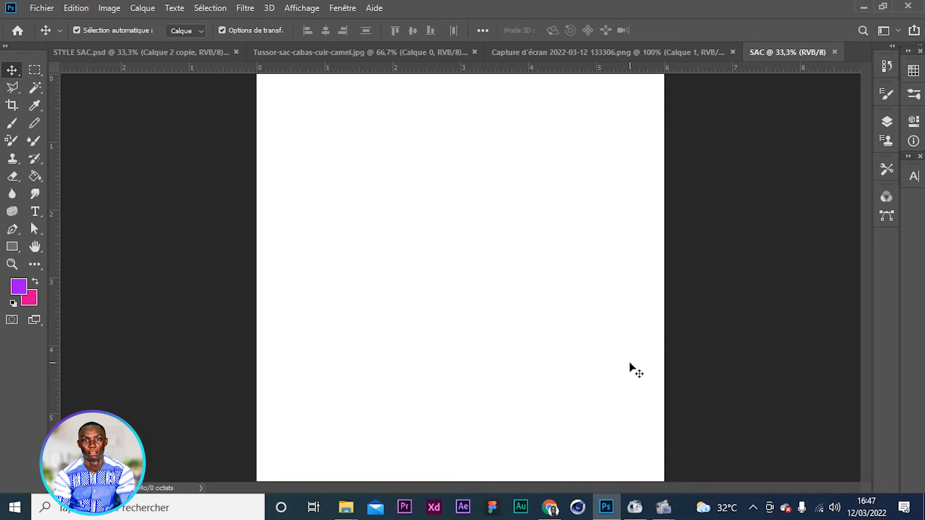
View the finished STYLE SAC.psd poster and the screenshot document as references, ending in the blank SAC document.
left_click(142, 53)
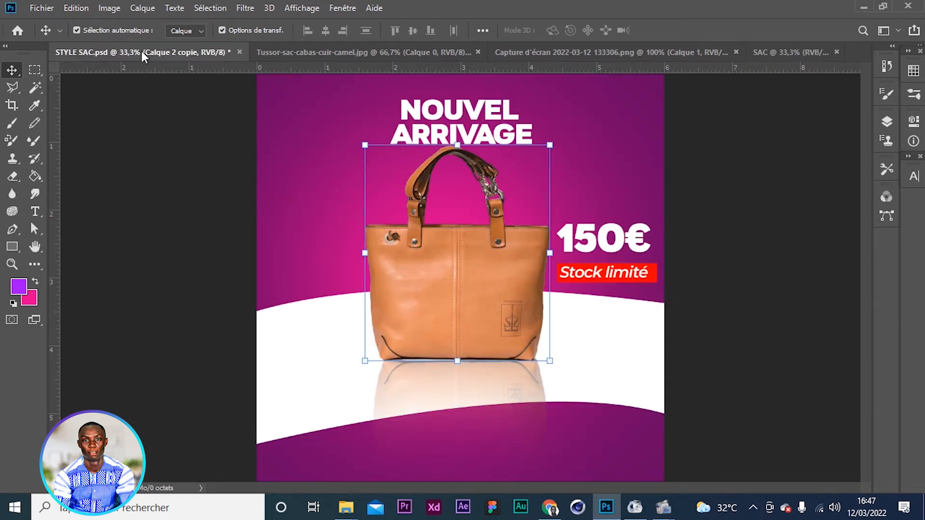
key("ctrl+minus")
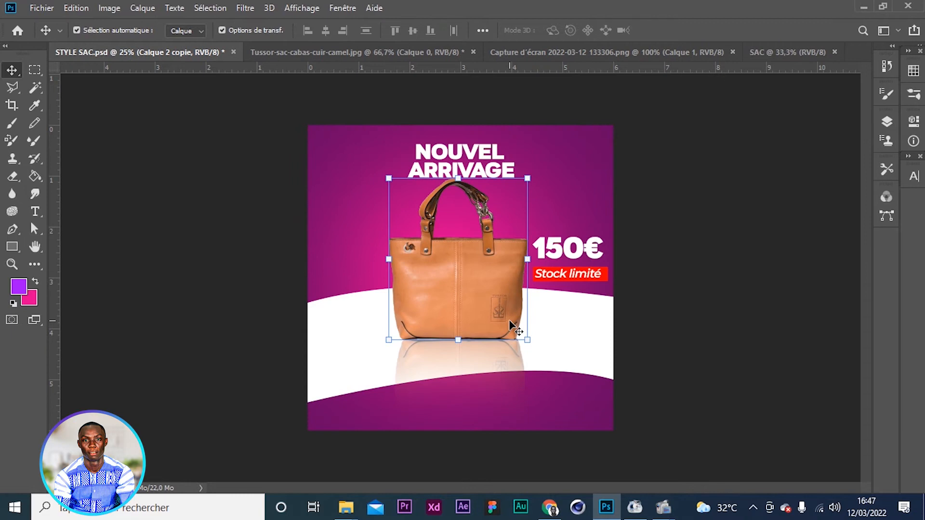
left_click(597, 52)
left_click_drag(622, 140, 707, 92)
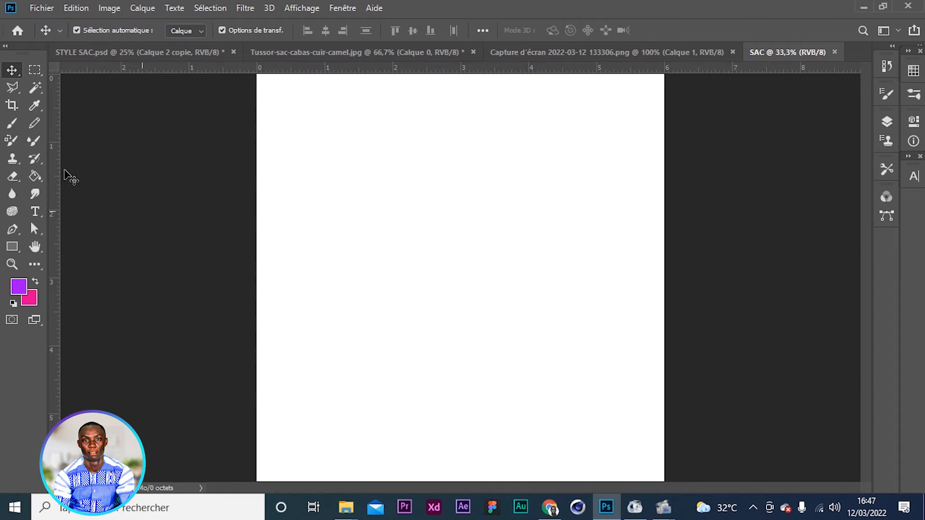
Activate the Rectangle tool from the group of shape tools.
left_click(12, 248)
right_click(12, 248)
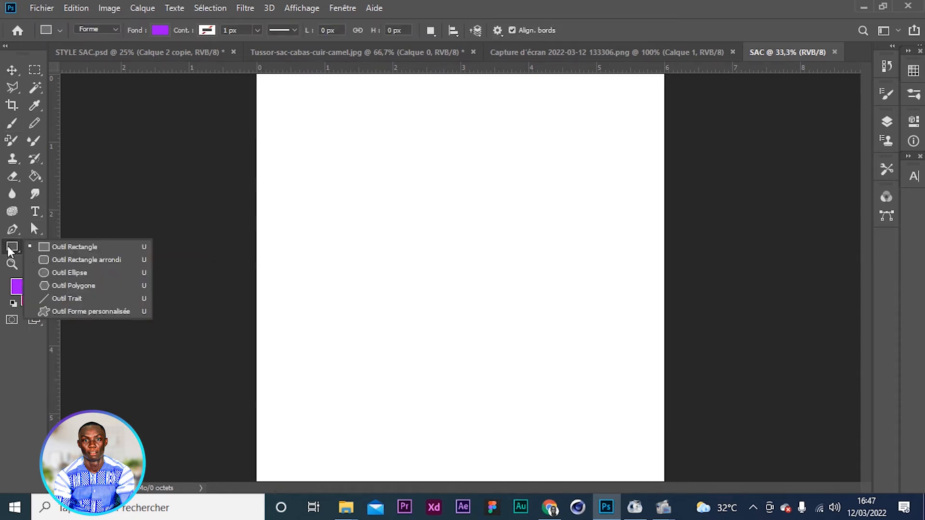
left_click(103, 249)
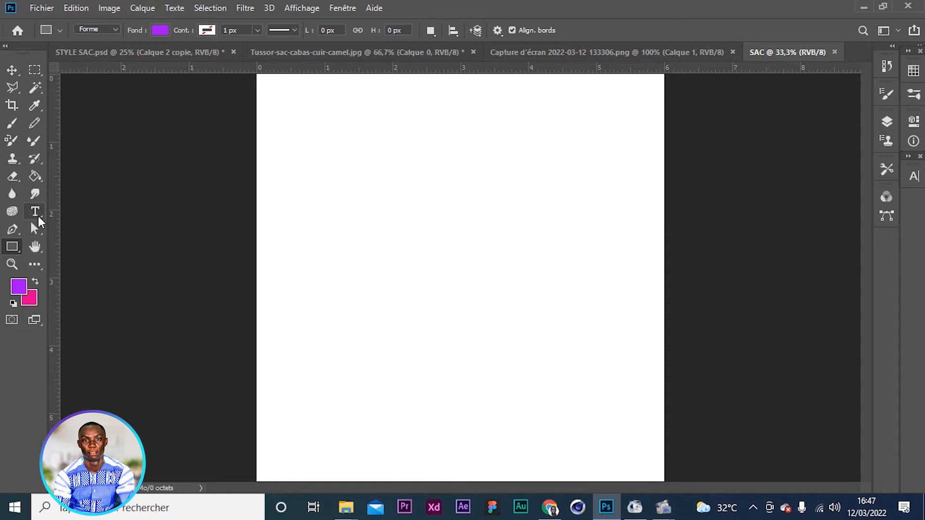
Add a solid colour fill layer to the SAC document with the default layer settings.
left_click(140, 8)
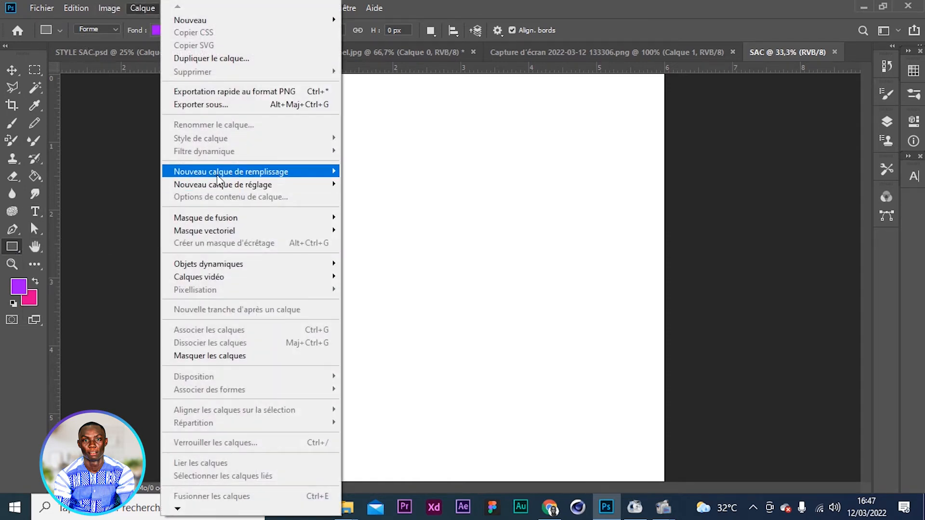
mouse_move(313, 172)
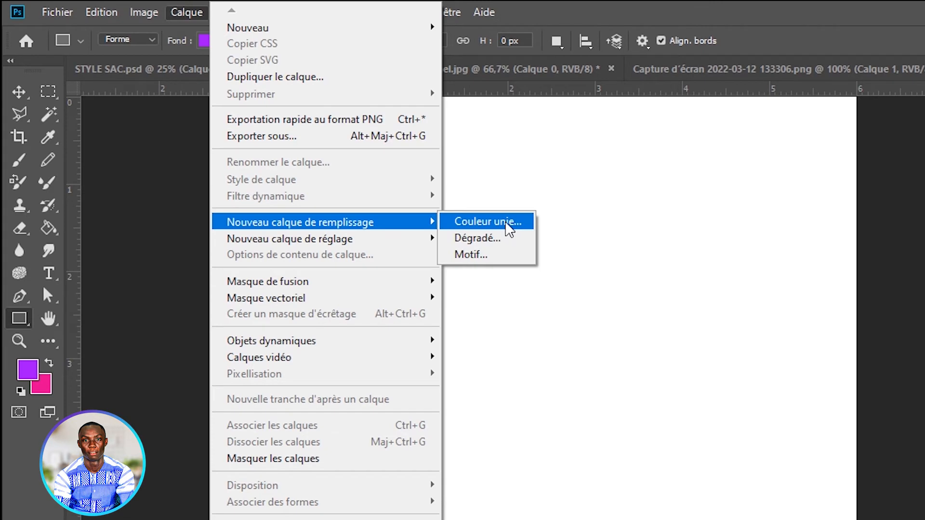
left_click(489, 222)
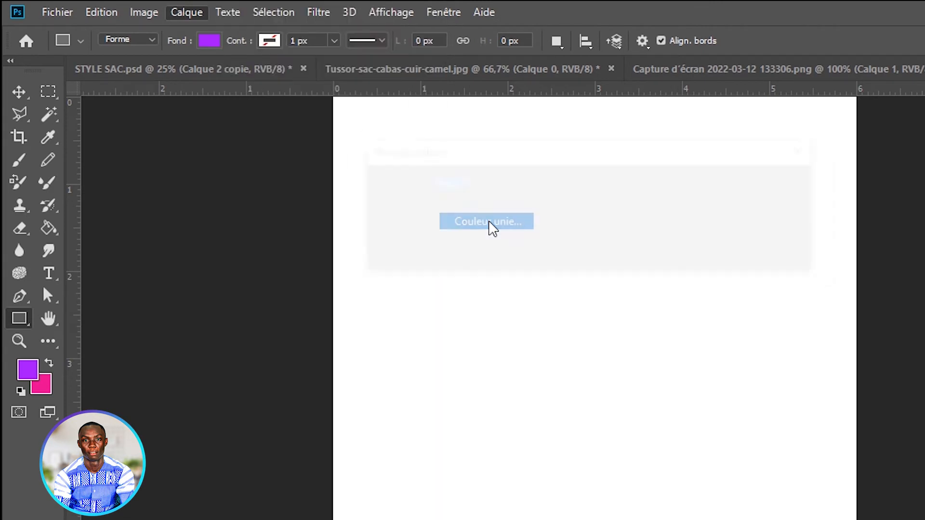
left_click(759, 195)
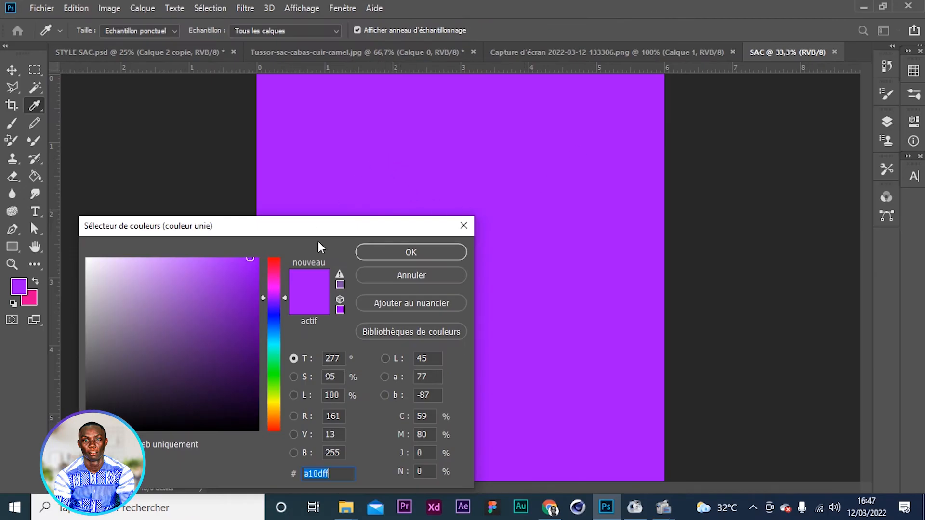
Set the fill layer's colour to the dark purple swatch, darken it to #580256, and select the hex code.
left_click_drag(319, 243, 534, 309)
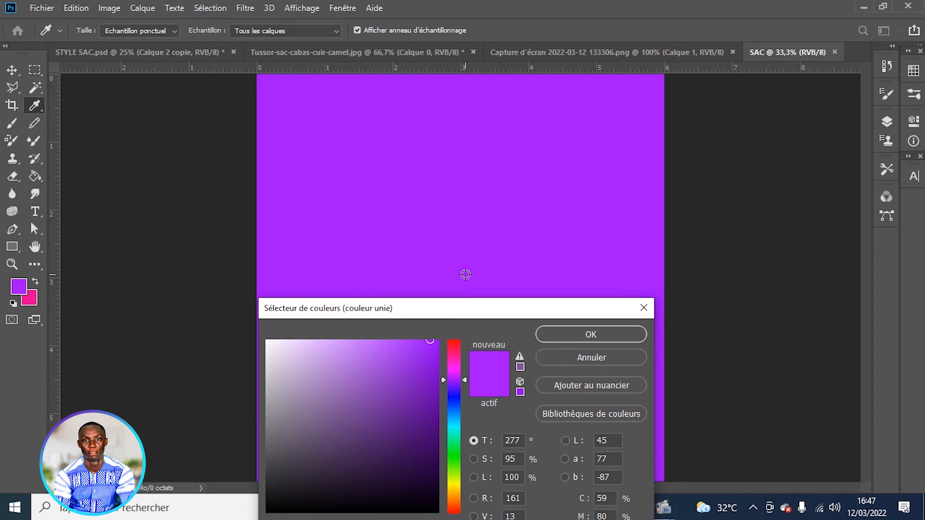
left_click(914, 71)
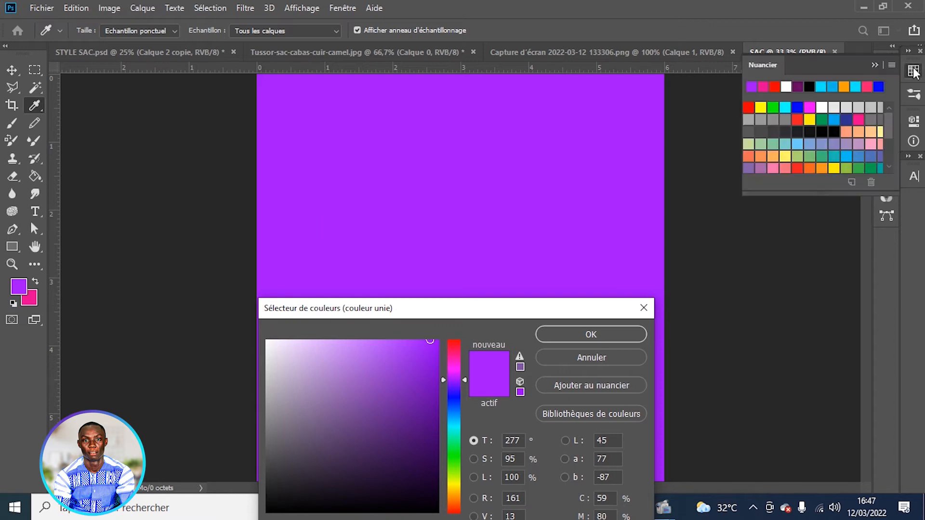
left_click(801, 84)
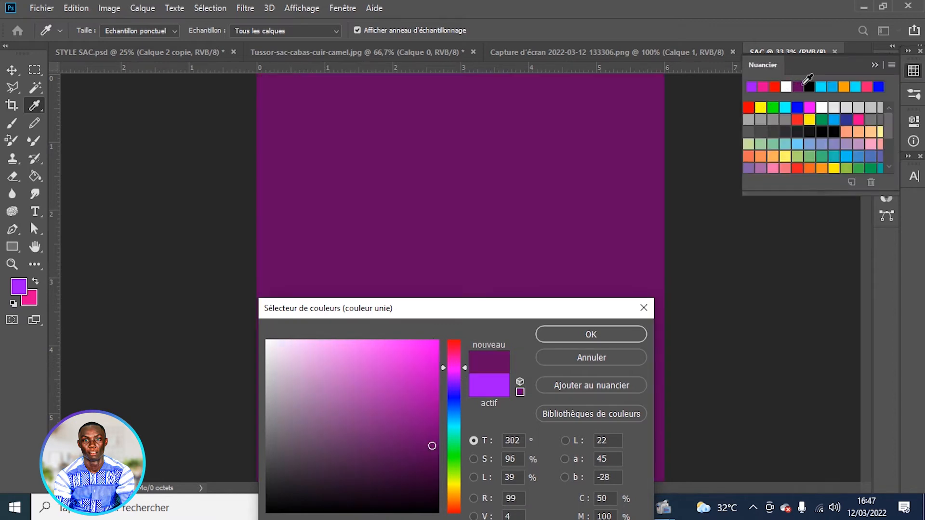
left_click_drag(597, 309, 589, 90)
left_click_drag(424, 227, 425, 233)
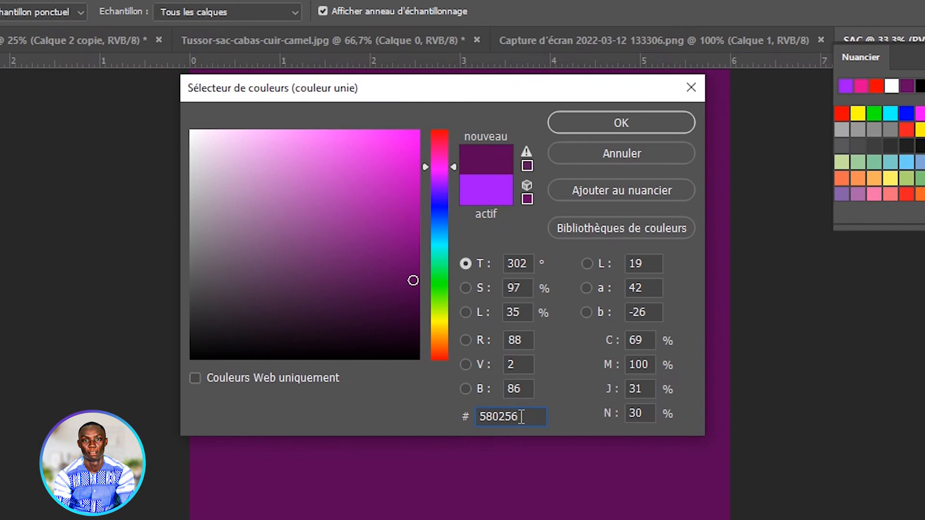
left_click_drag(521, 417, 458, 420)
left_click(499, 416)
left_click_drag(480, 417, 543, 414)
left_click(542, 417)
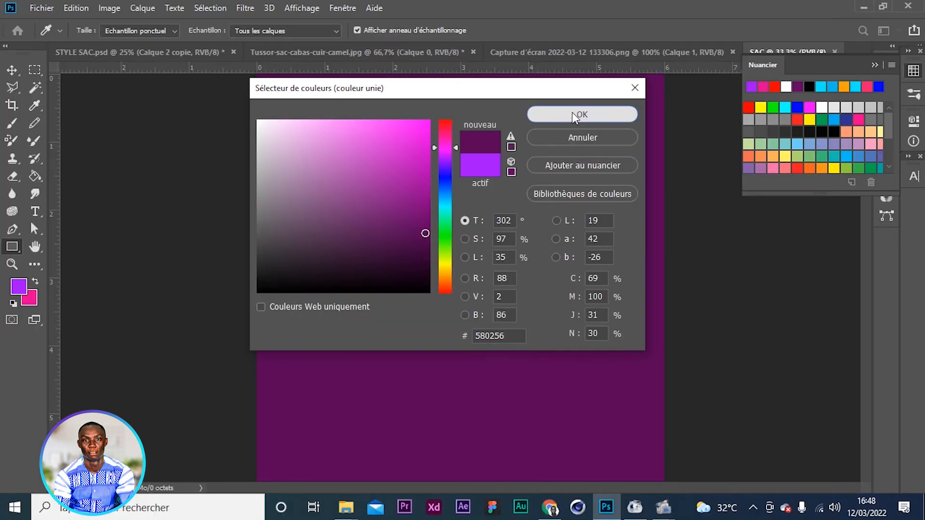
Confirm the dark purple fill colour, reveal the document's layers and switch the fill layer's visibility off and back on.
left_click(607, 124)
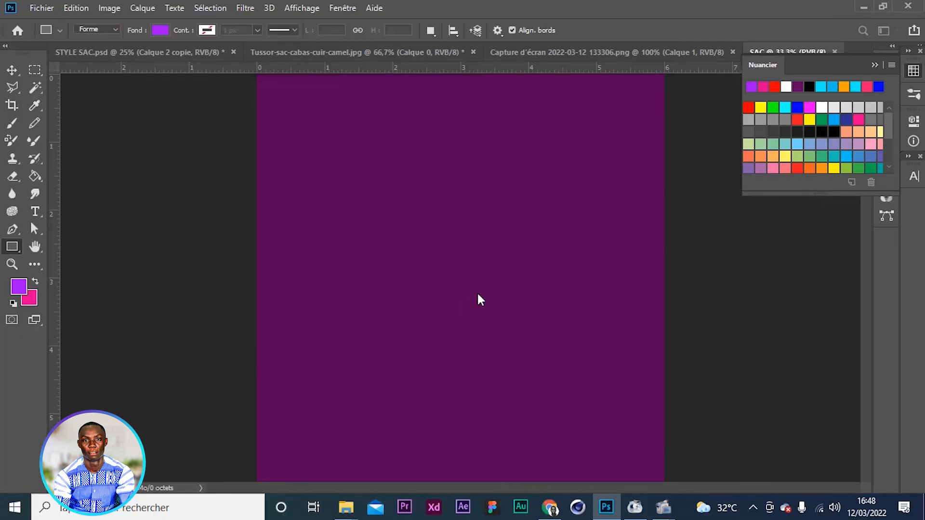
left_click(876, 65)
left_click(888, 122)
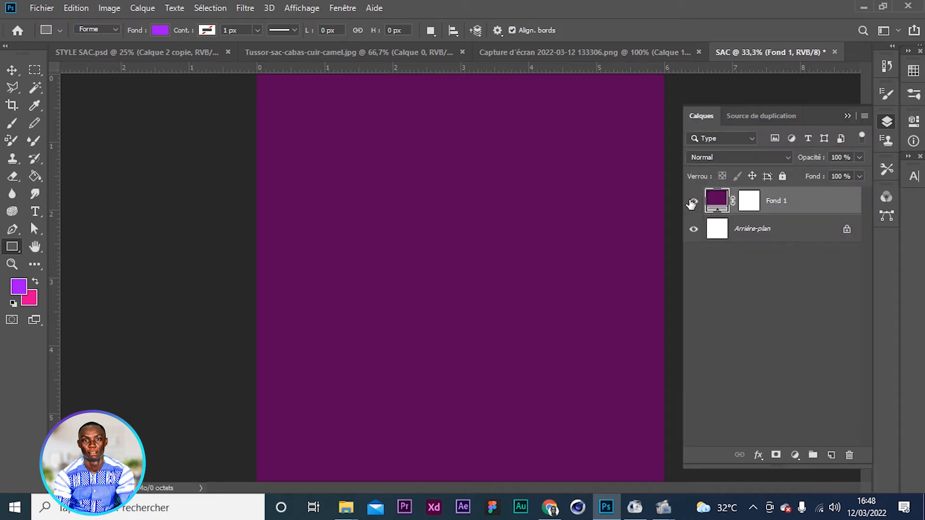
left_click(693, 202)
left_click(693, 202)
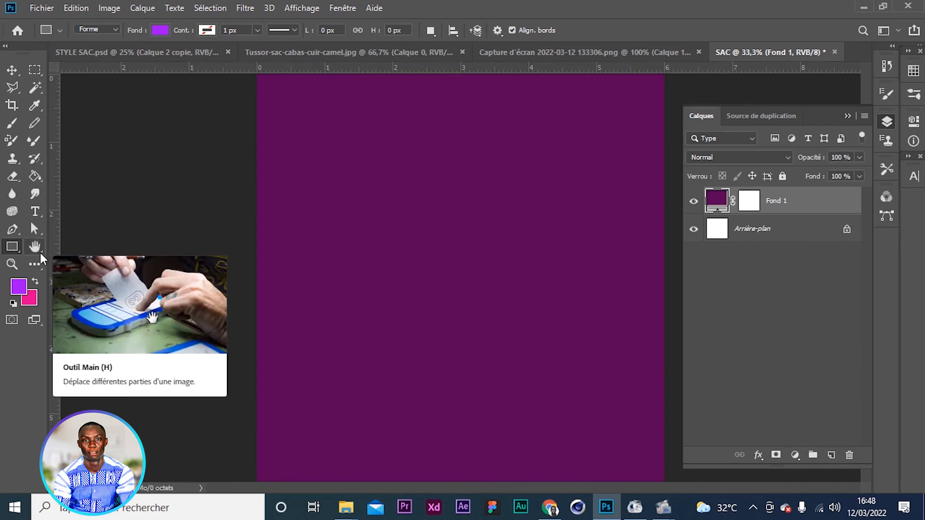
Set up the Brush tool with a size of 2000 px and a hardness of 0 %.
left_click(12, 124)
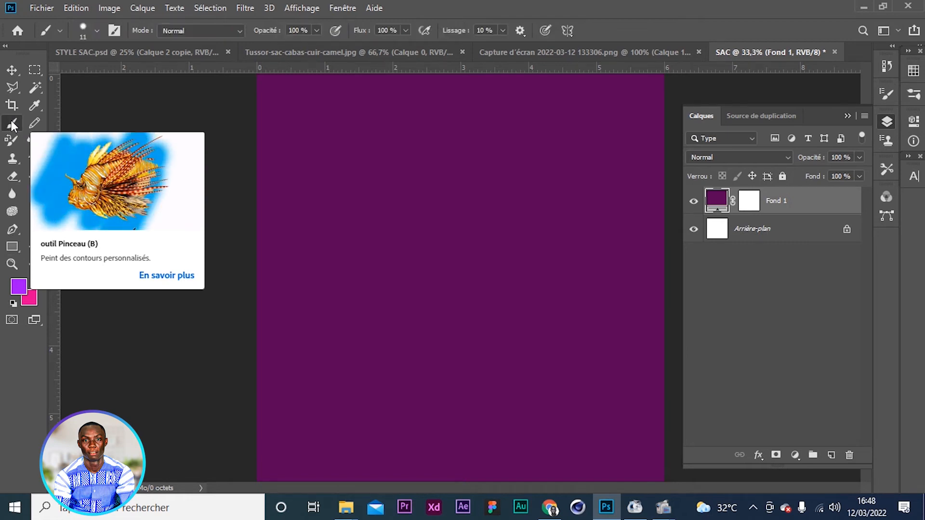
left_click(98, 31)
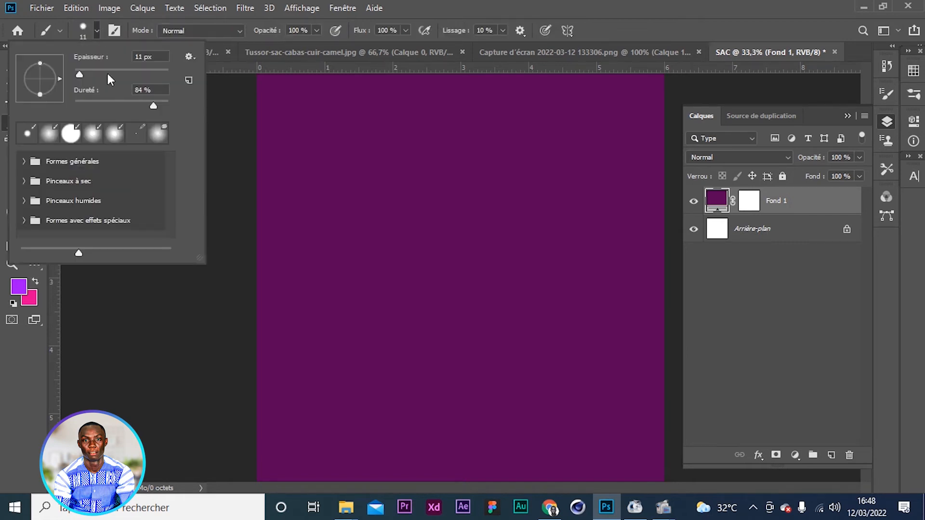
type("éàà")
key("ctrl+a")
key("BackSpace")
type("2000")
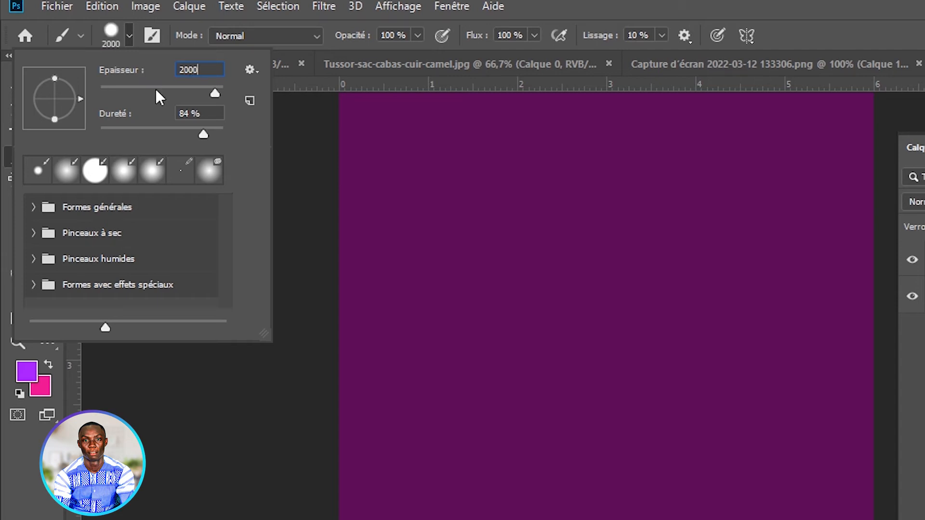
left_click_drag(202, 131, 11, 140)
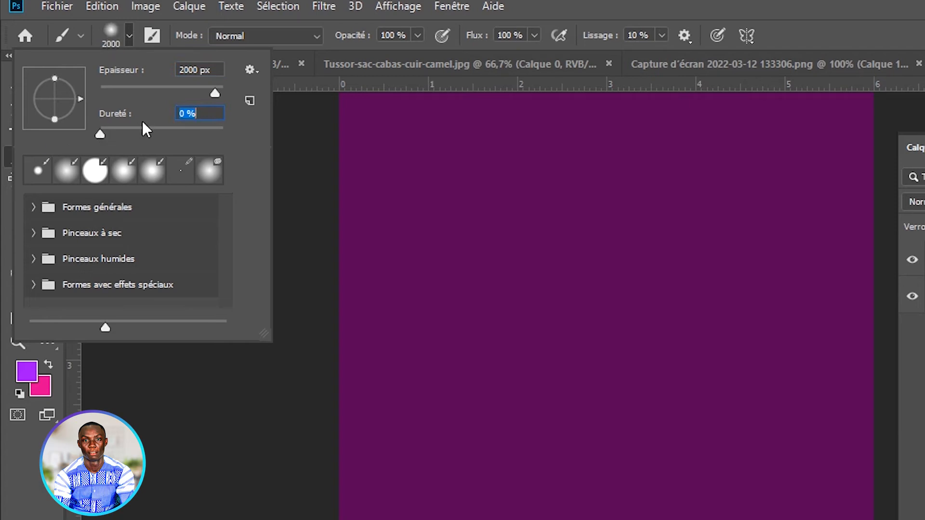
left_click_drag(103, 137, 299, 139)
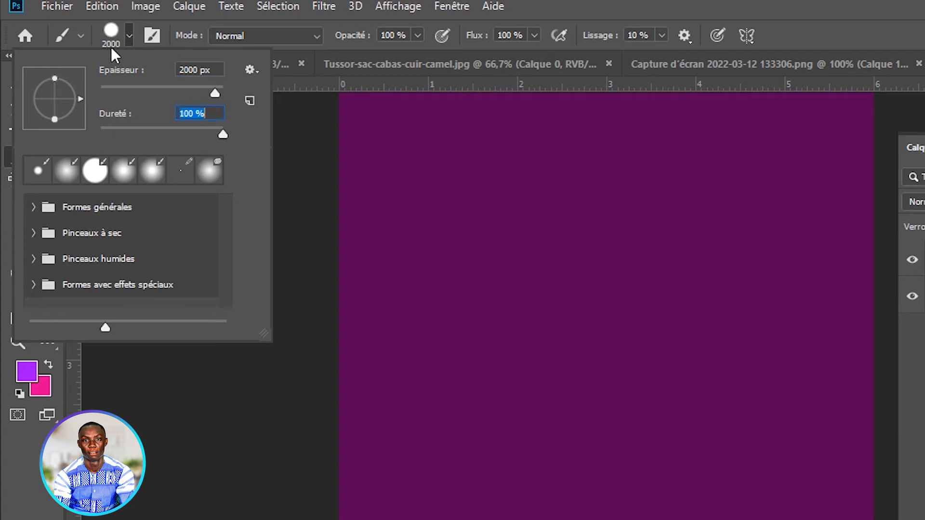
left_click_drag(221, 136, 5, 141)
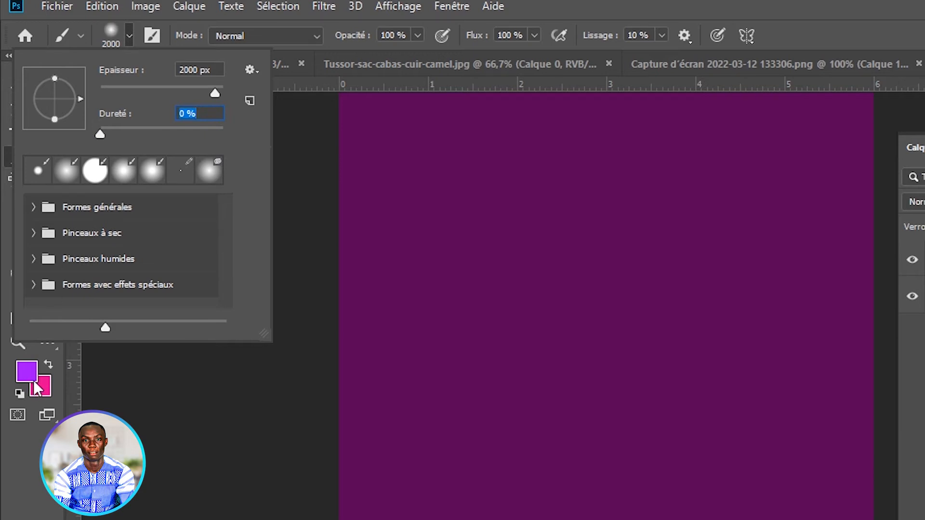
left_click(15, 475)
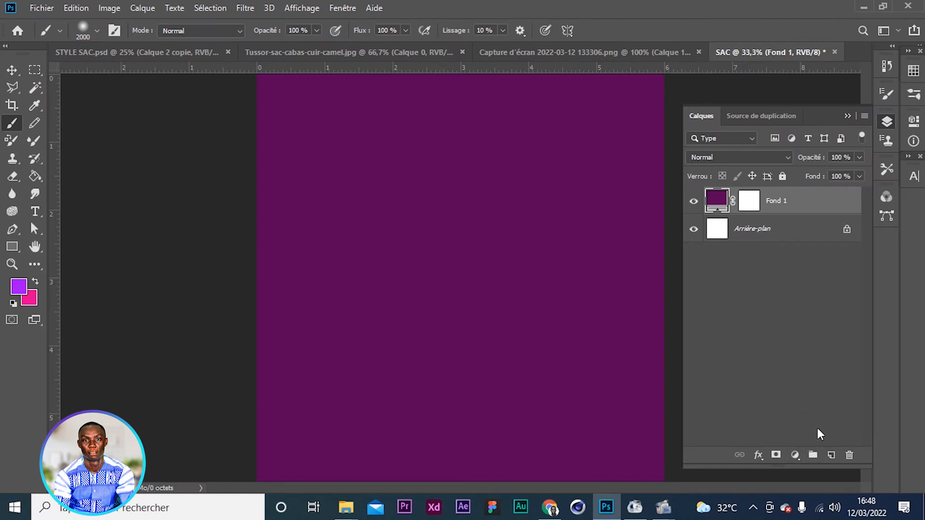
Add an empty layer above the purple fill, try a bright purple brush dab at the canvas centre and undo it.
left_click(831, 455)
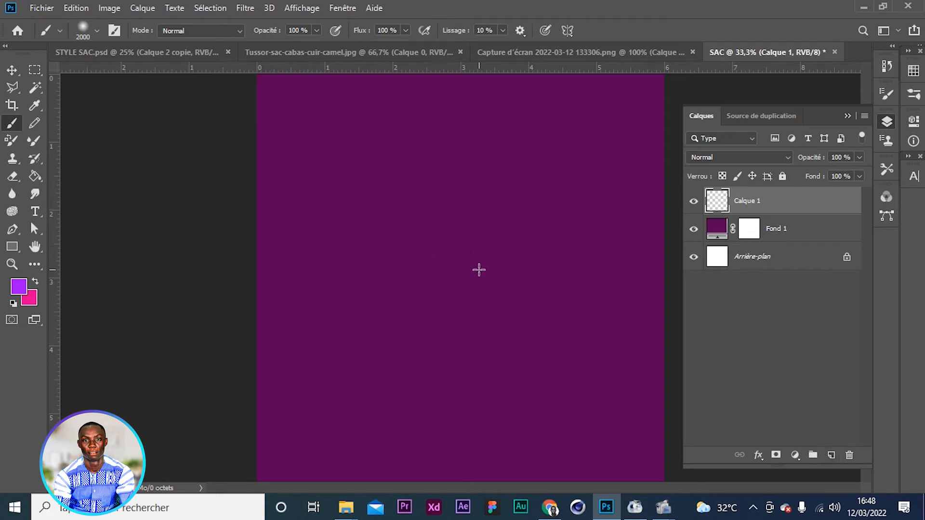
key("ctrl+minus")
key("ctrl+minus")
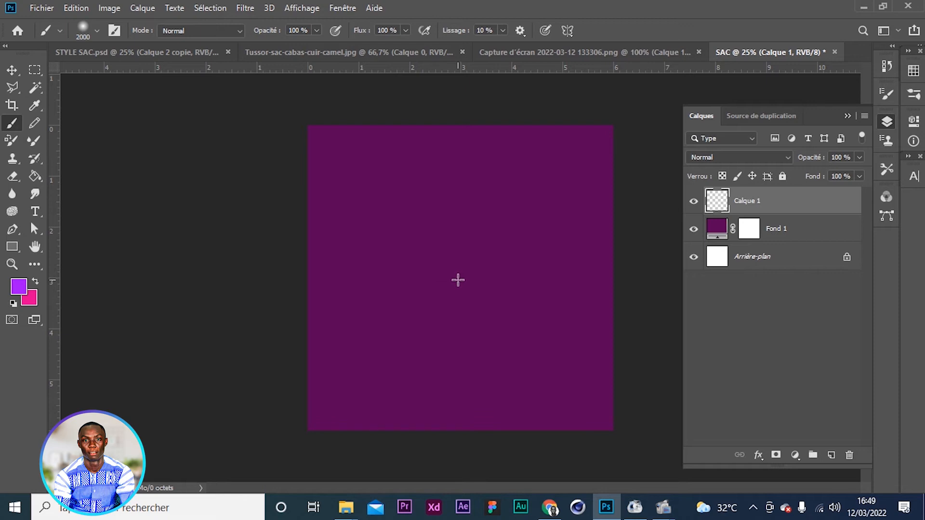
left_click(453, 282)
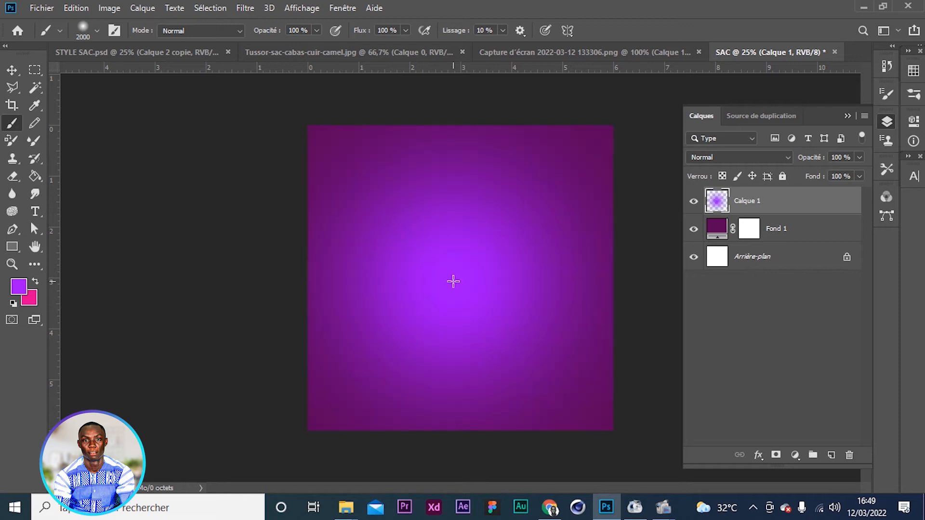
key("ctrl+z")
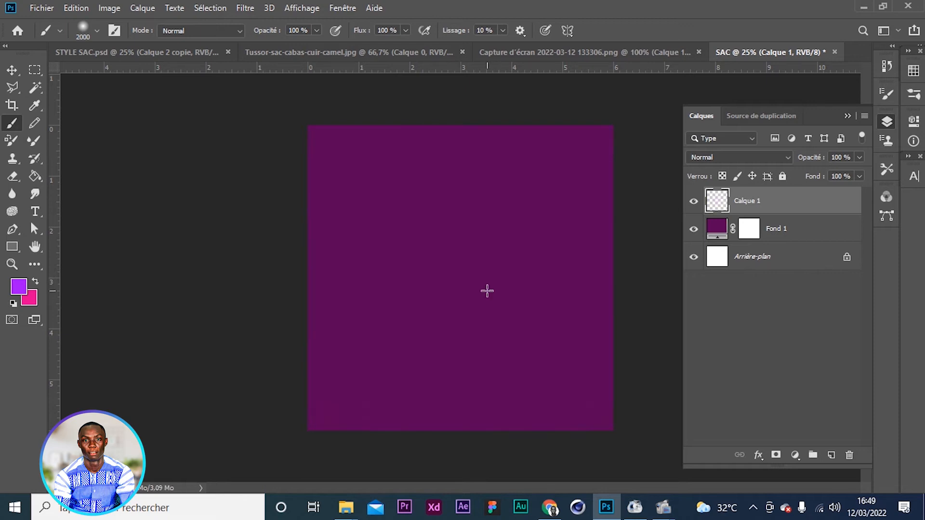
Swap the colours, change the foreground pink to #ee096a and paint one large soft dab at the canvas centre.
left_click(35, 280)
left_click(16, 288)
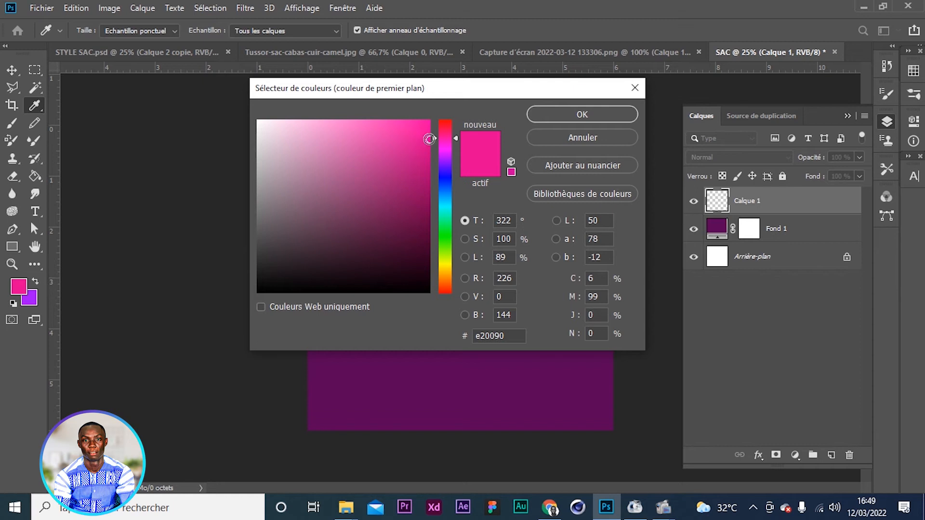
left_click(436, 138)
mouse_move(437, 140)
left_mouse_down()
mouse_move(436, 131)
mouse_move(403, 123)
left_mouse_up()
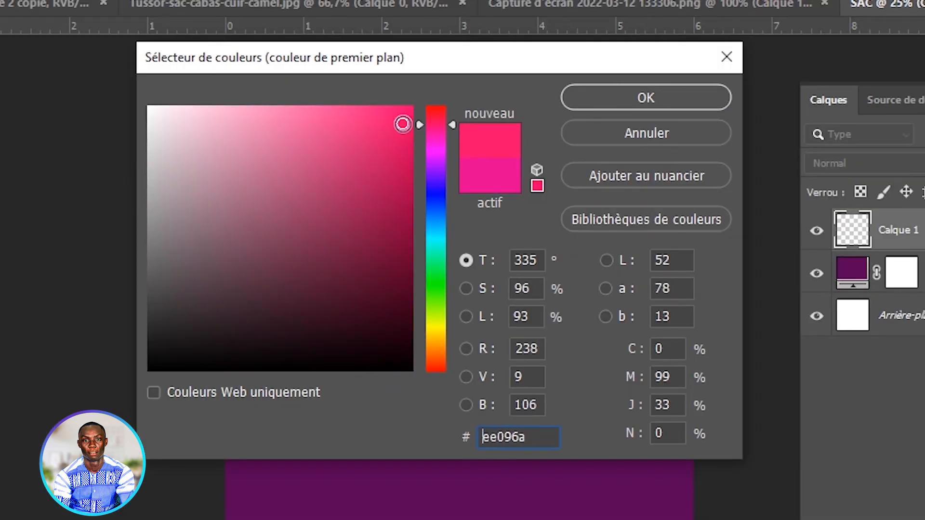
double_click(514, 446)
left_click_drag(486, 438, 517, 442)
double_click(547, 442)
left_click(549, 442)
left_click(638, 97)
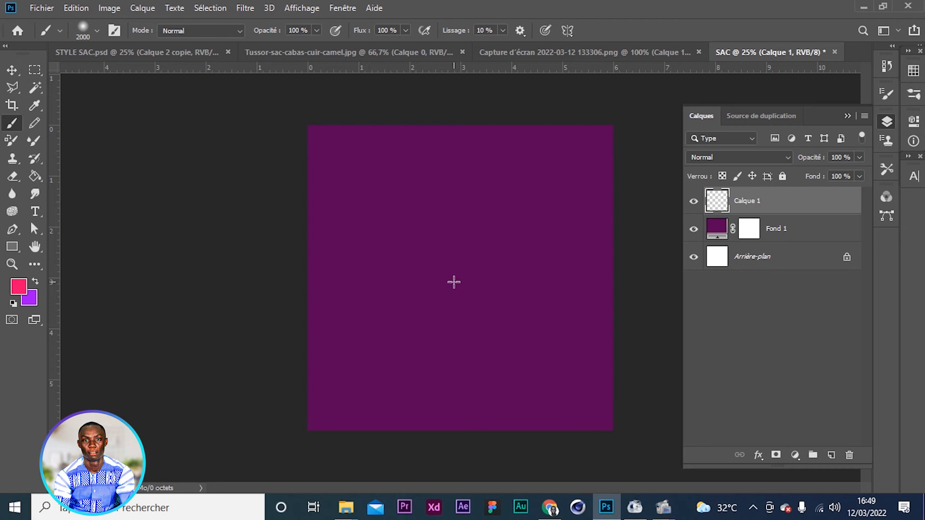
left_click(454, 282)
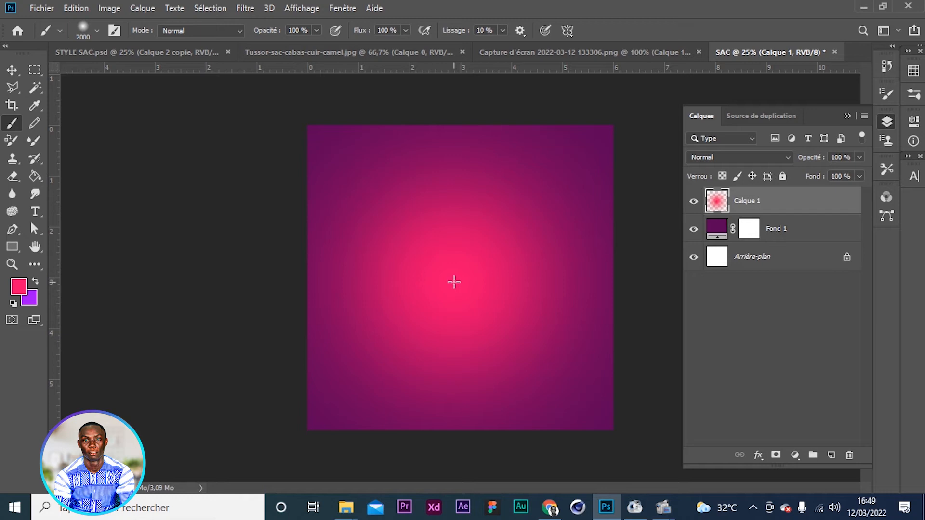
Enlarge the pink glow layer with Free Transform so it extends slightly past every canvas edge, and deselect it.
key("v")
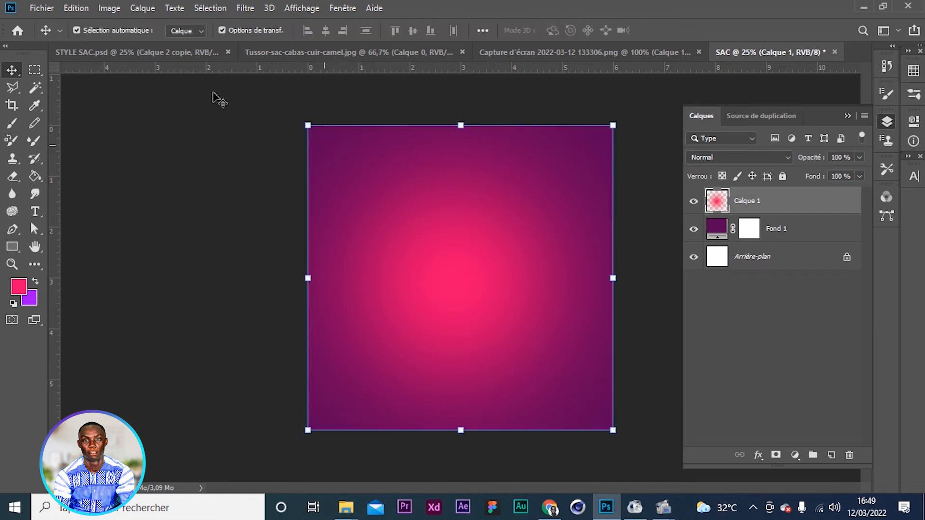
left_click(76, 8)
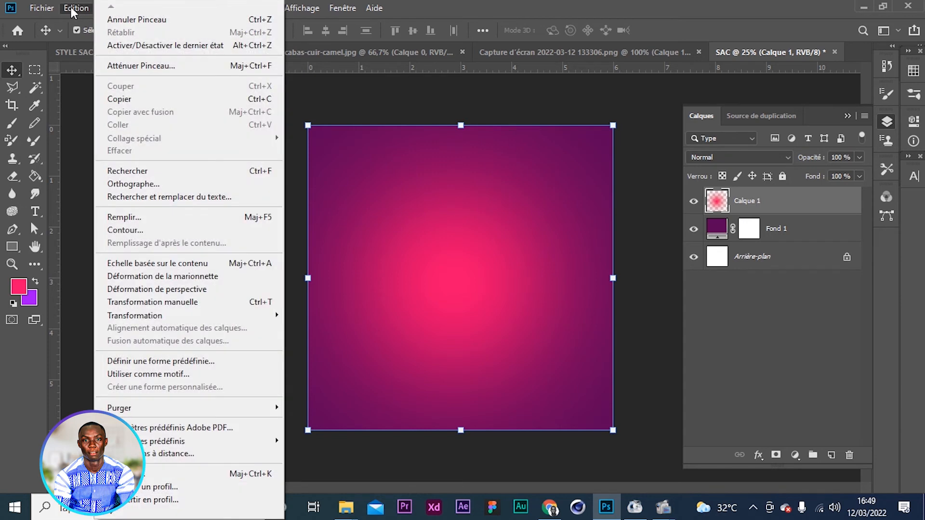
mouse_move(185, 317)
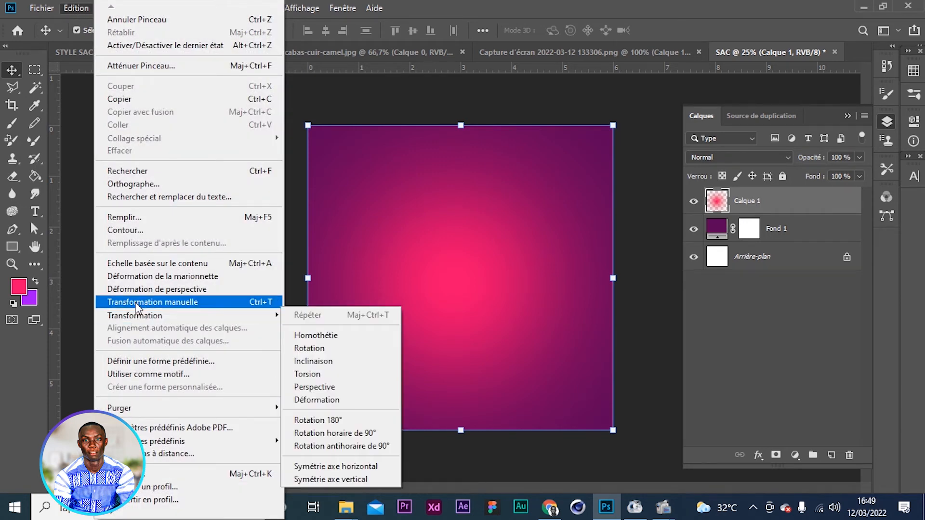
left_click(140, 302)
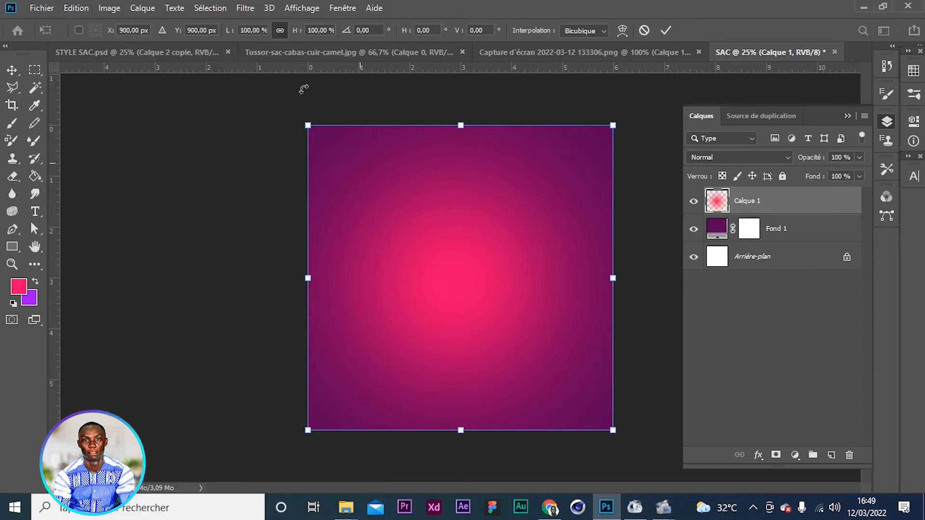
left_click_drag(225, 35, 235, 31)
left_click(666, 30)
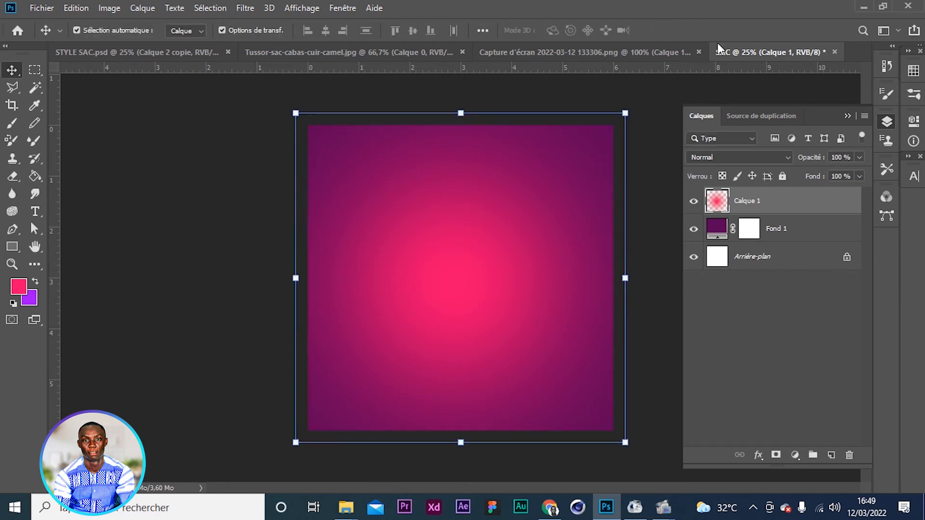
left_click(234, 363)
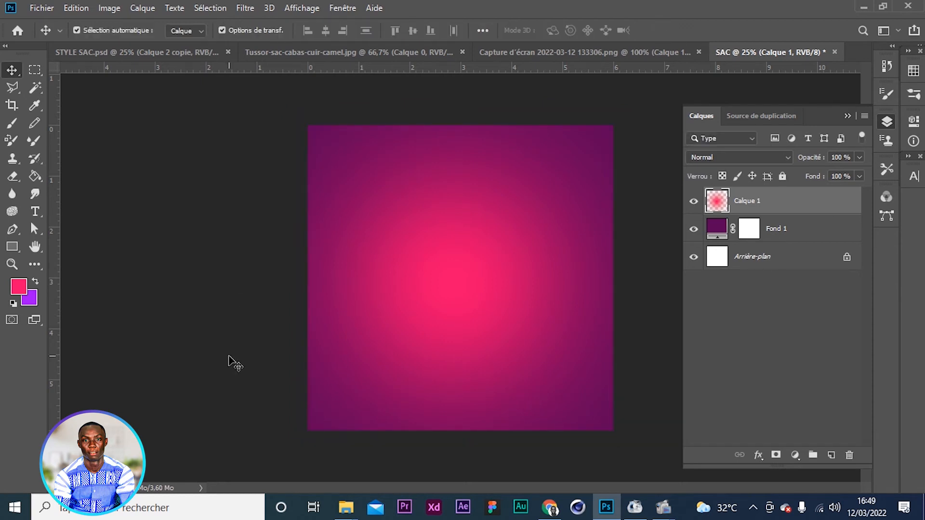
Review the finished STYLE SAC.psd poster and the screenshot document as references, and return to the SAC document.
left_click(112, 57)
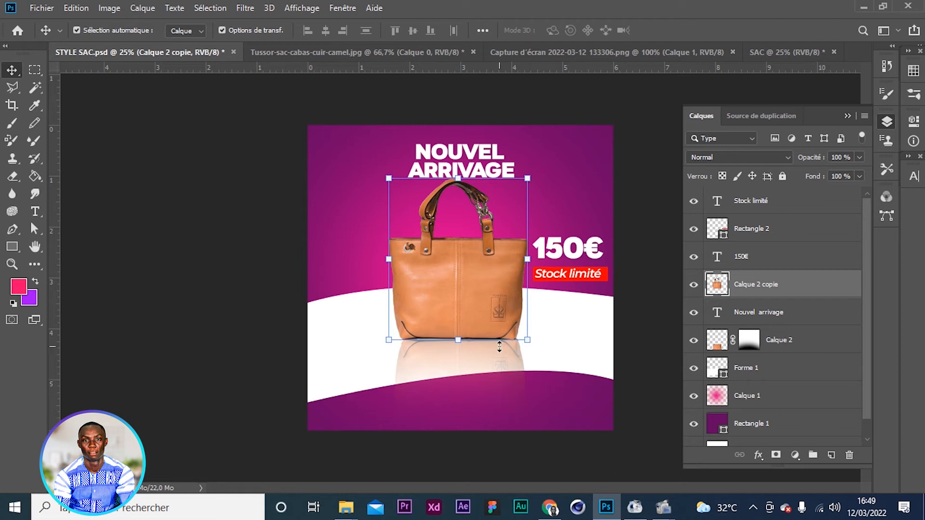
left_click(559, 52)
left_click(784, 53)
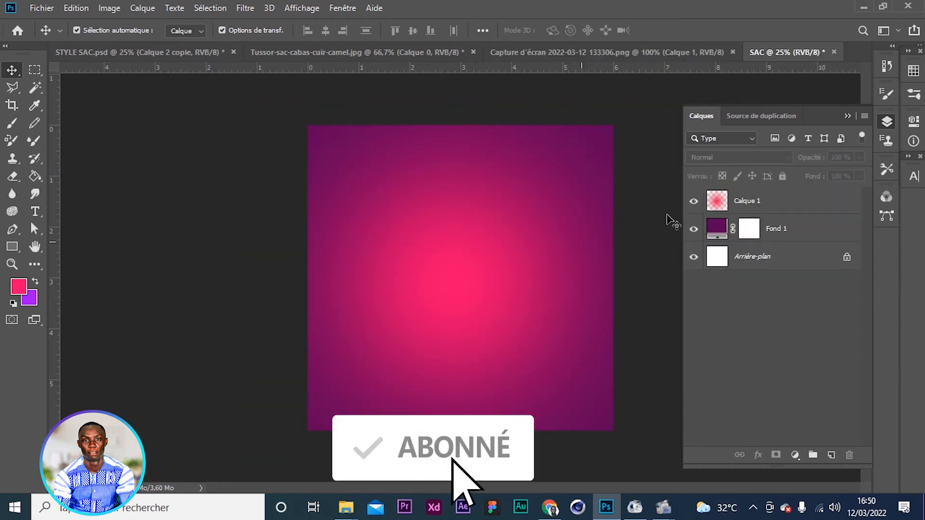
Collapse the layer list and reduce the tools to one column, and activate the Pen tool in Forme mode.
left_click(847, 116)
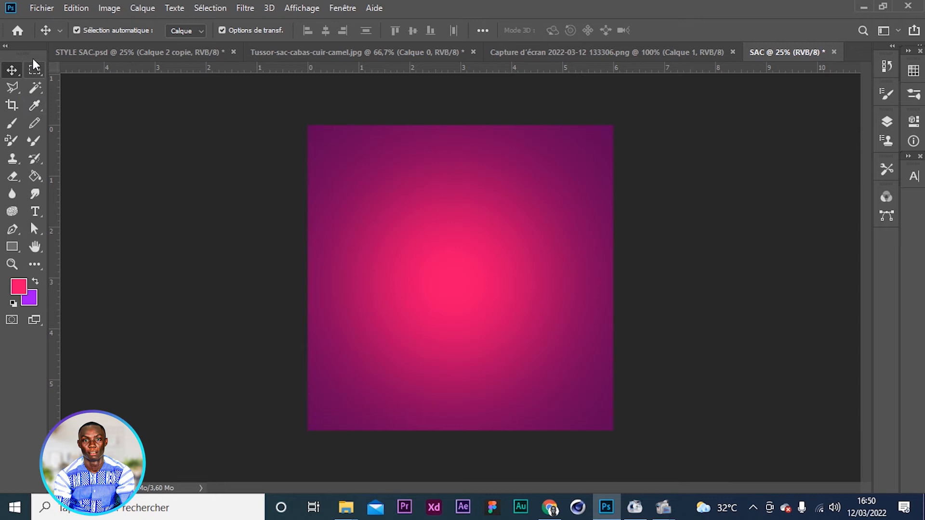
left_click(5, 46)
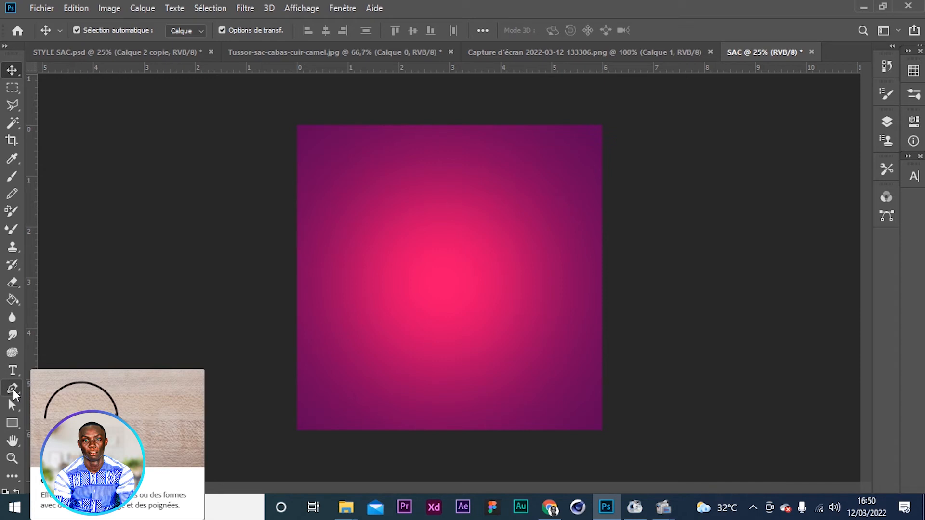
left_click(13, 392)
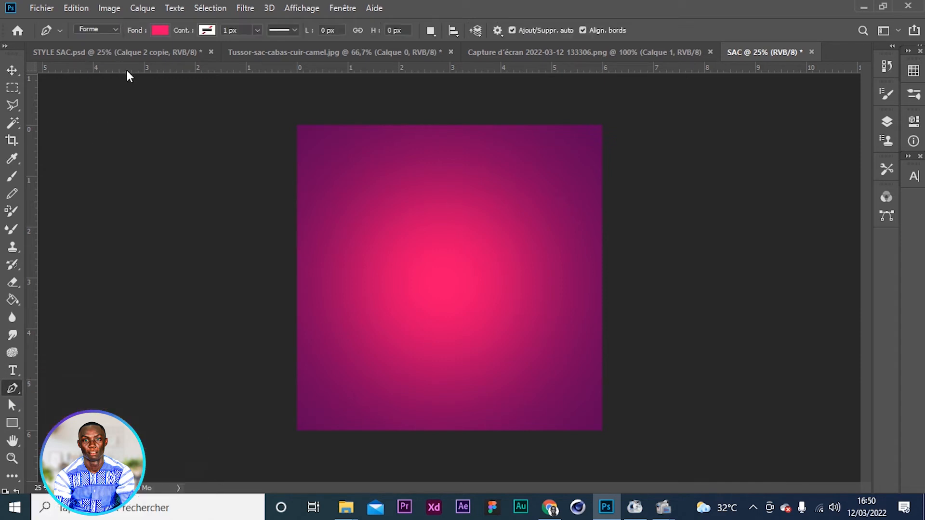
left_click(84, 29)
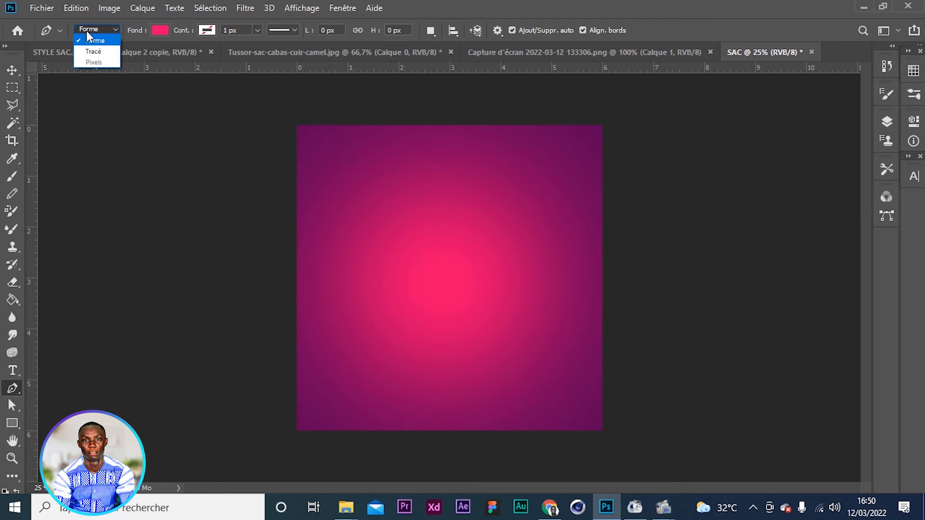
left_click(95, 30)
left_click(94, 30)
left_click(94, 39)
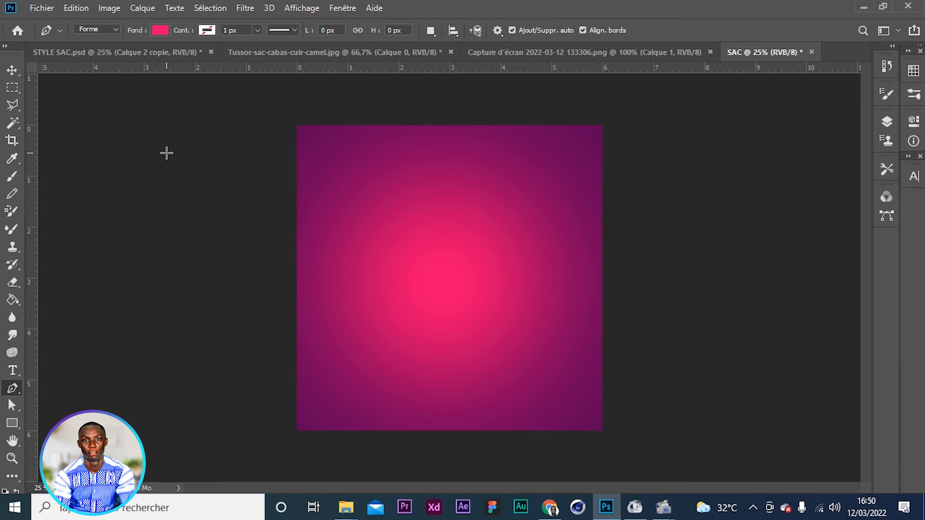
Set the Pen tool's shape fill to white and return to the Pen tool, ready to draw.
left_click(162, 29)
left_click(110, 101)
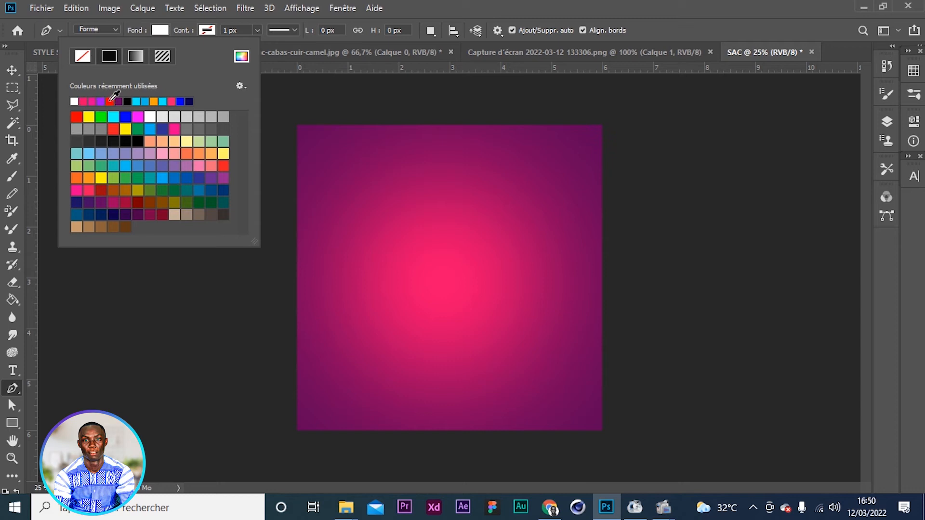
left_click(9, 78)
left_click(10, 73)
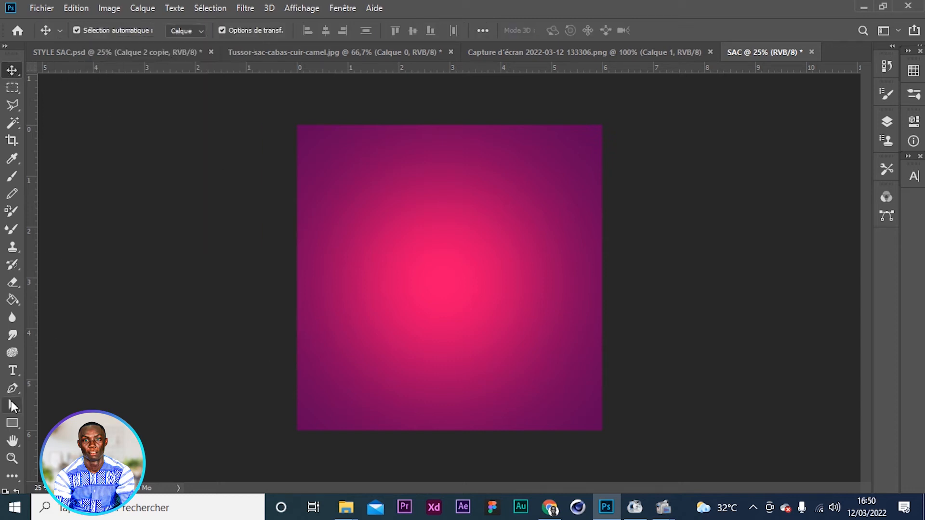
left_click(11, 388)
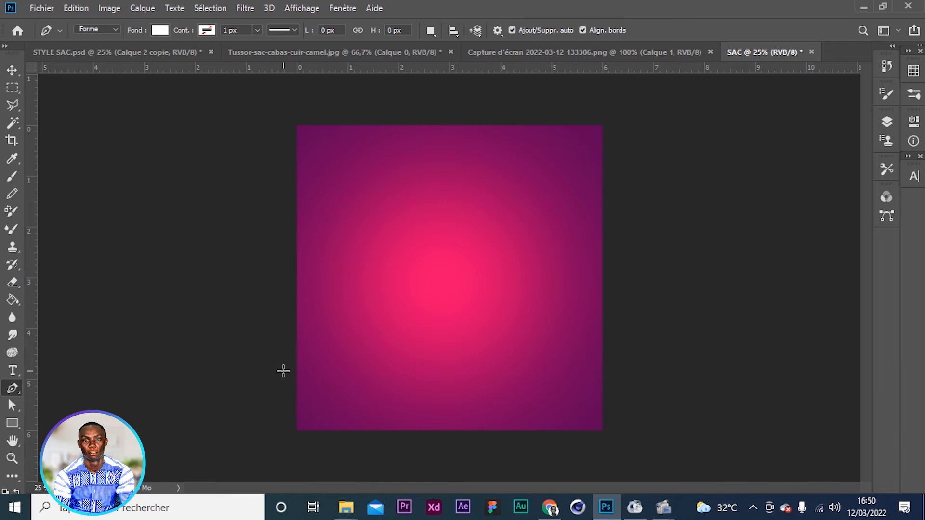
Draw the white shape's arched lower edge from just outside the canvas's left side to just past its right, removing the end point's outgoing handle.
left_click(283, 371)
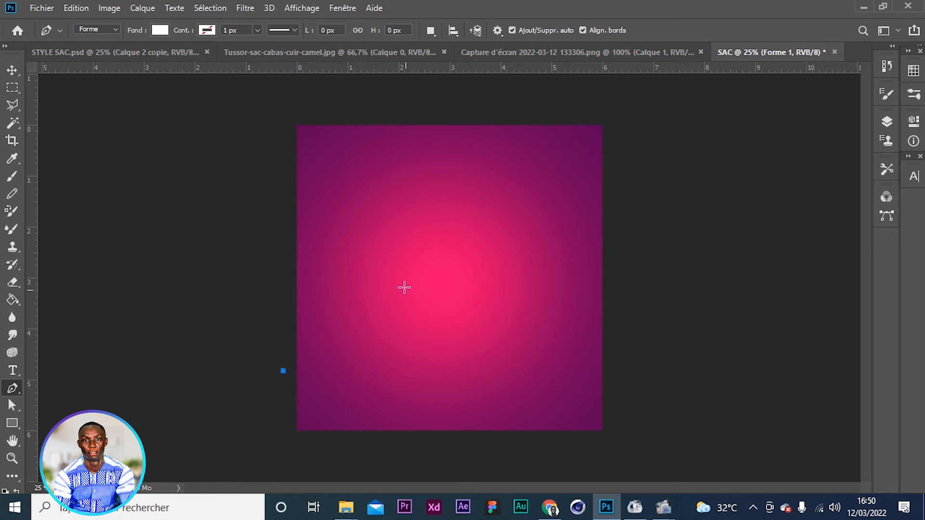
left_click(498, 30)
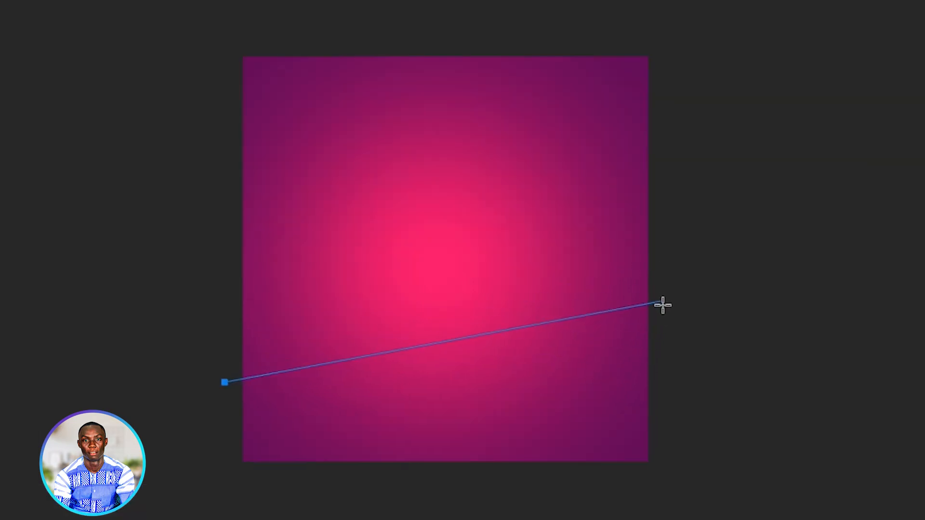
left_click_drag(663, 309, 810, 343)
key("ctrl+z")
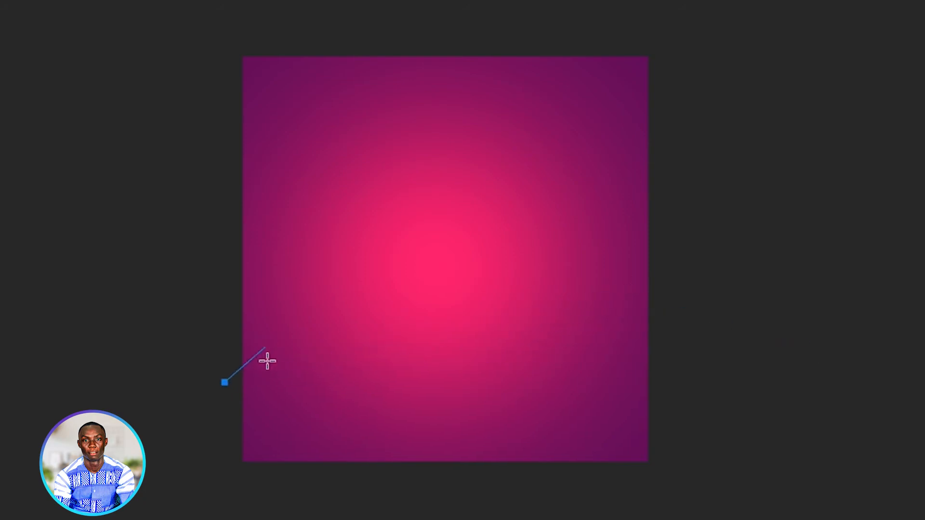
left_click_drag(673, 317, 906, 362)
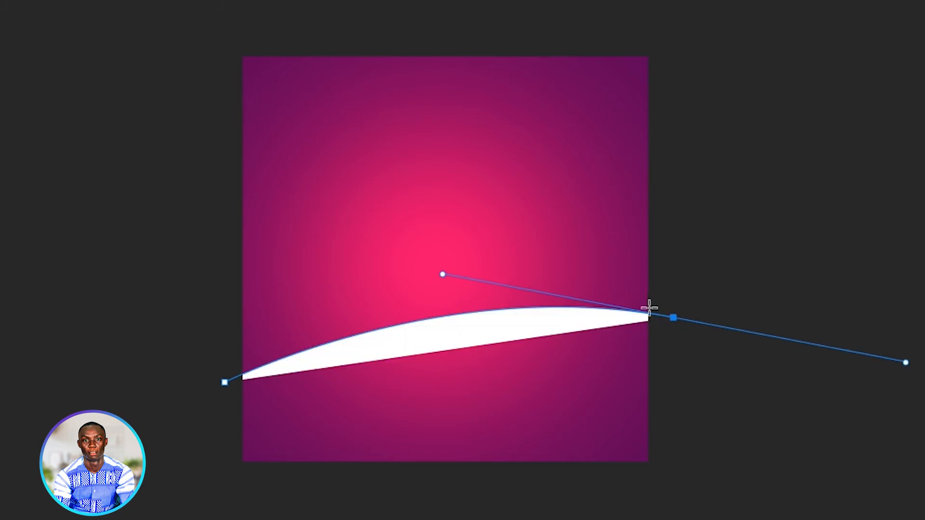
left_click(674, 318)
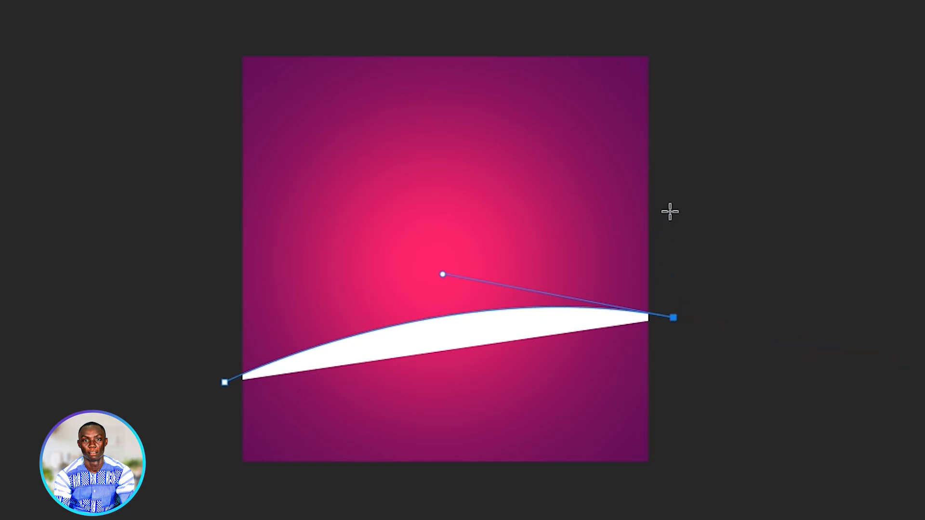
Add a parallel arched upper edge and close the path, forming a white band about 2132 × 818 px across the canvas.
left_click_drag(671, 211, 180, 262)
left_click_drag(194, 268, 39, 376)
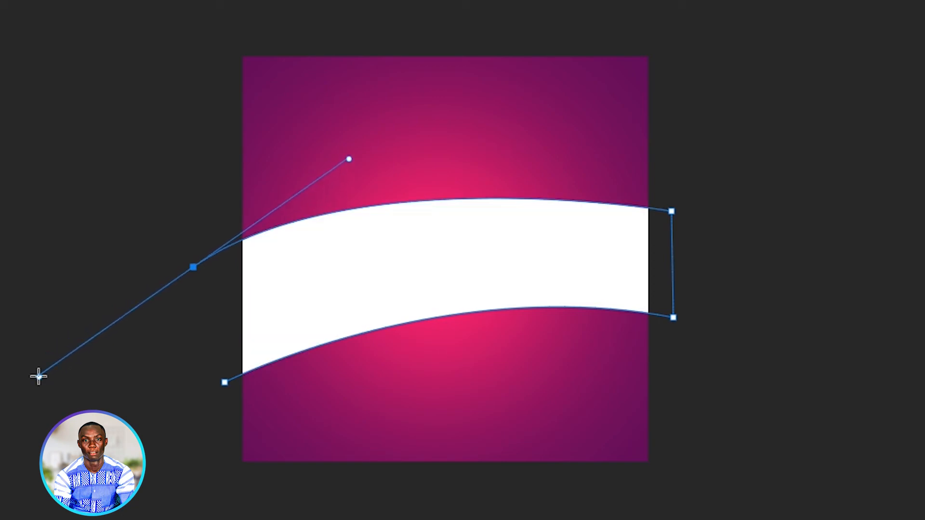
left_click(194, 268)
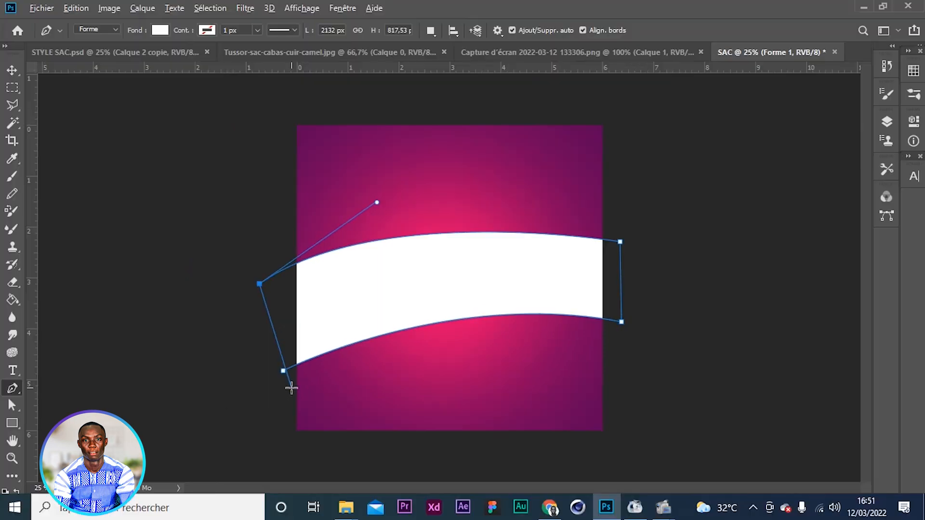
left_click(283, 375)
Move the white band lower on the canvas and stretch its height, by about 103% downward and about 104% upward.
left_click(12, 70)
left_click_drag(433, 269, 441, 291)
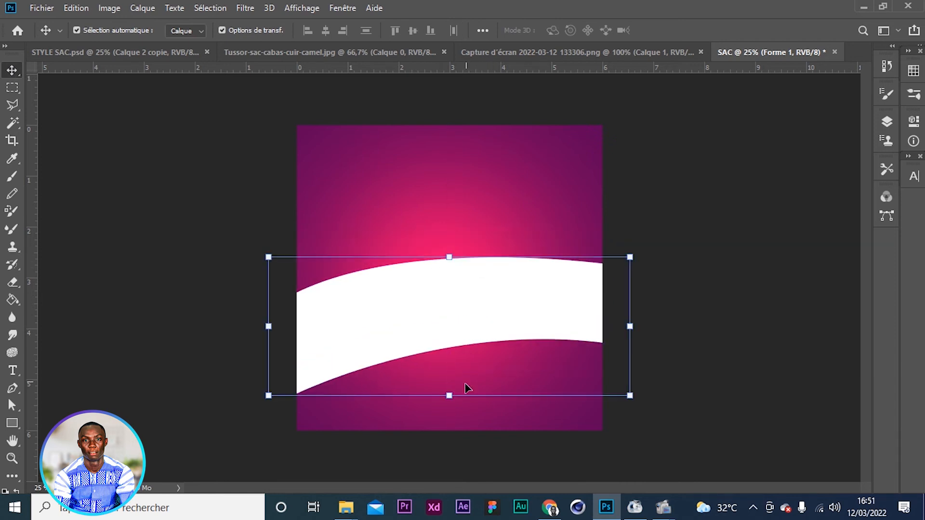
left_click_drag(449, 396, 450, 399)
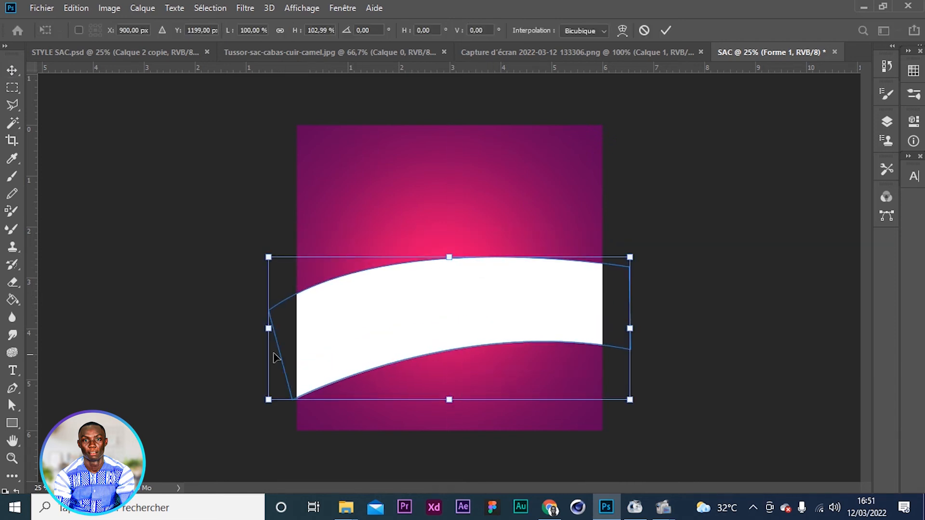
key("Return")
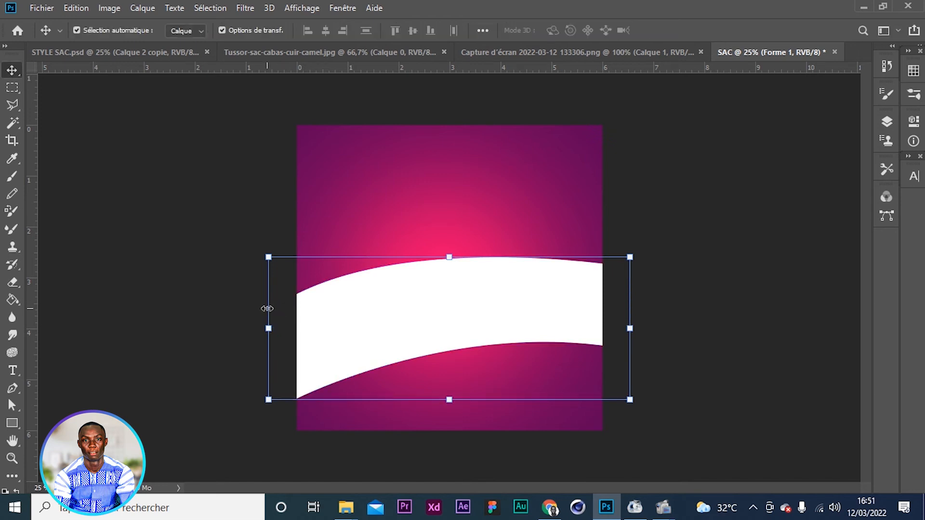
left_click(224, 247)
left_click(403, 296)
left_click_drag(449, 257, 451, 250)
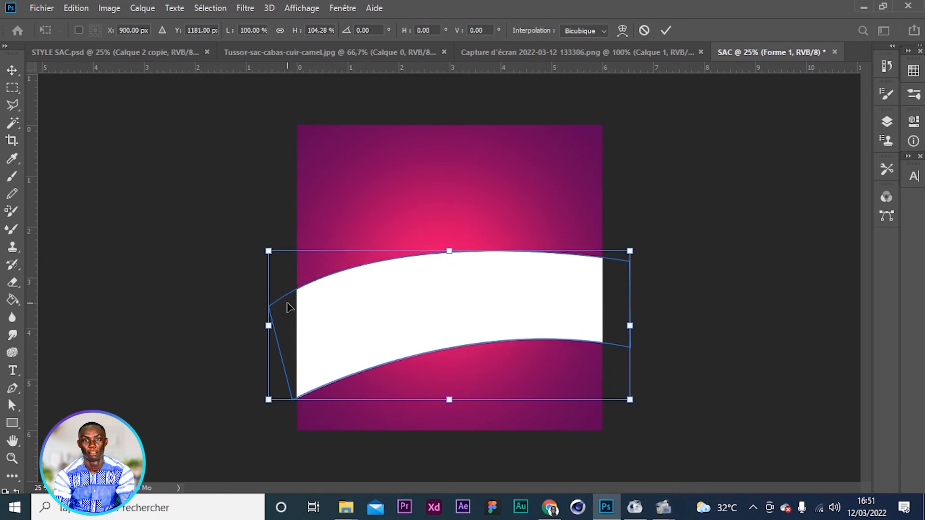
key("Return")
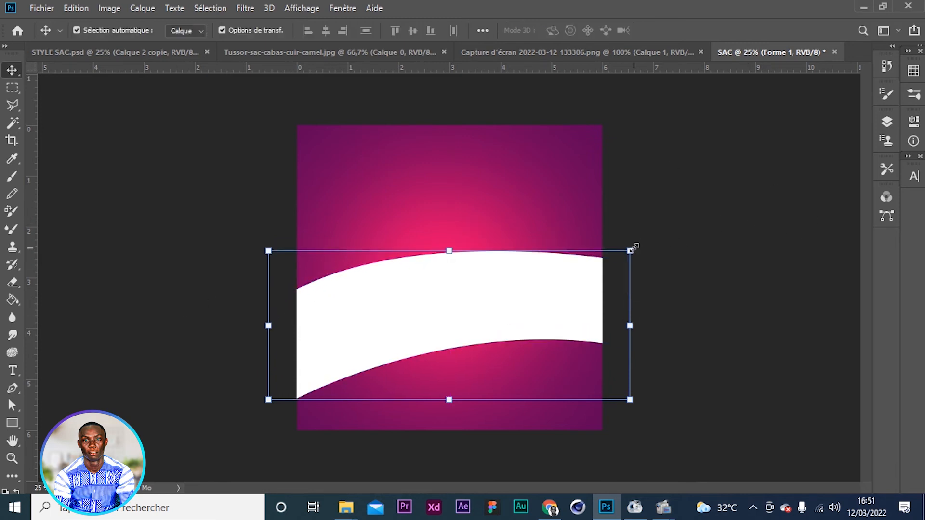
Rotate the white band about 6.5° clockwise, apply the transformation, and reselect the band.
left_click_drag(653, 263, 653, 263)
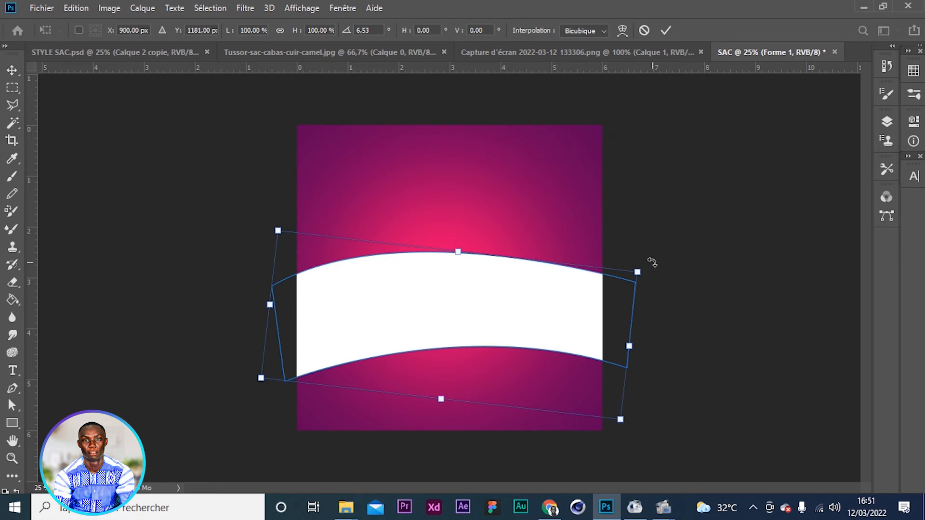
key("ctrl+z")
left_click(668, 29)
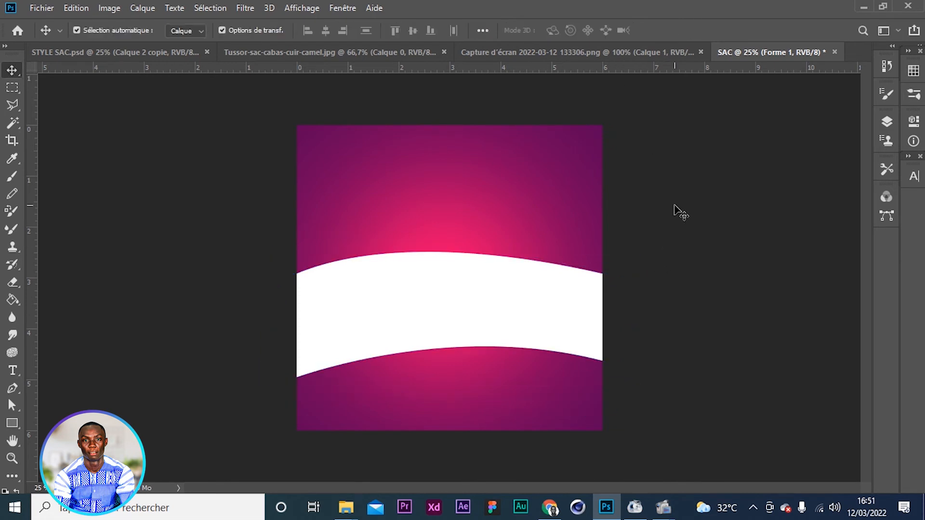
left_click(472, 328)
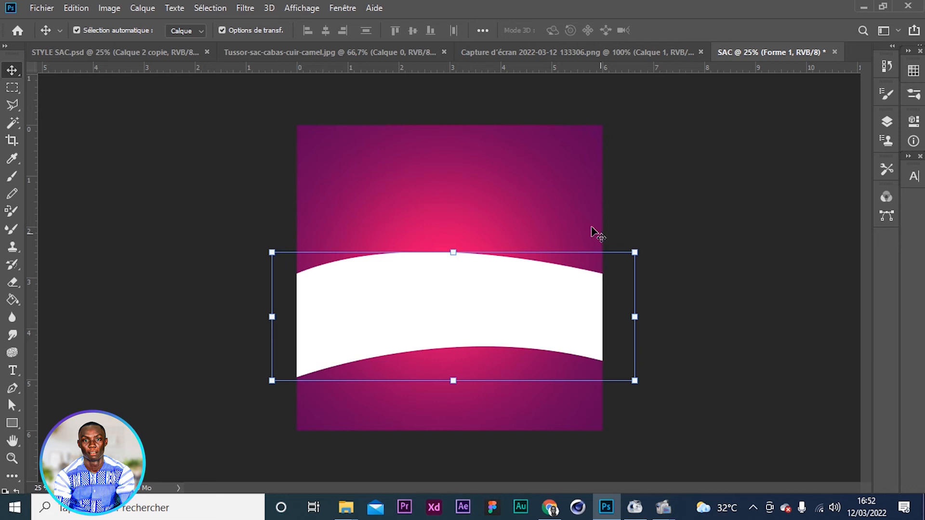
Copy the tan handbag from the Tussor-sac-cabas-cuir-camel.jpg document into SAC, placing it near the centre over the white band.
left_click(577, 53)
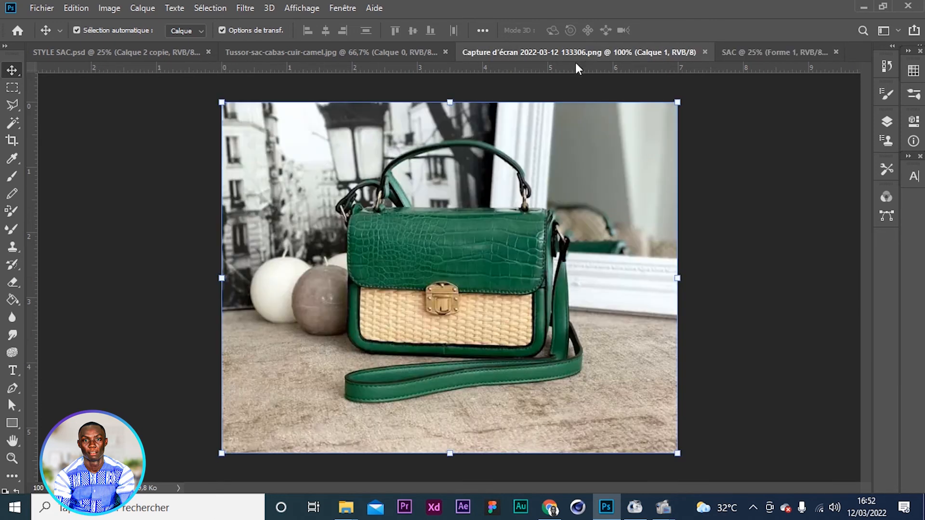
left_click(288, 57)
left_click_drag(455, 362, 462, 263)
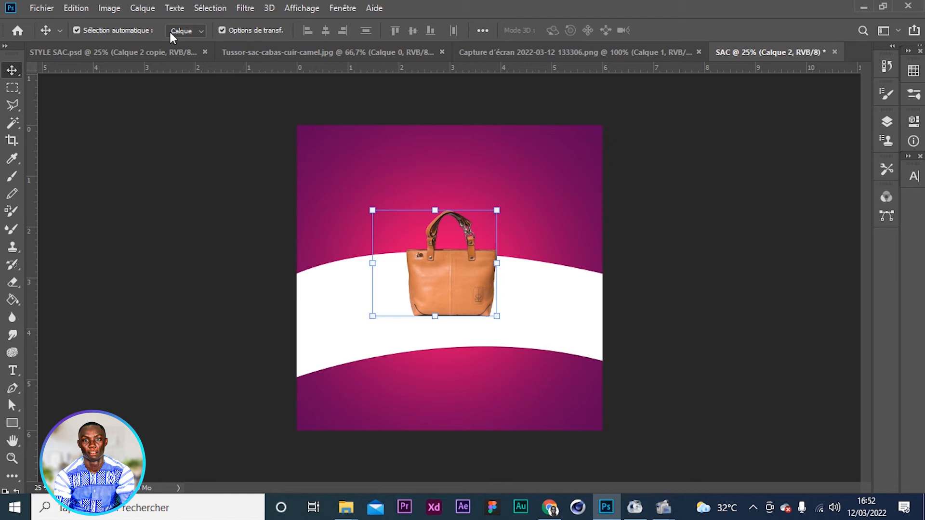
Enlarge the handbag proportionally with Free Transform so its base rests just above the white band's lower edge.
left_click(76, 8)
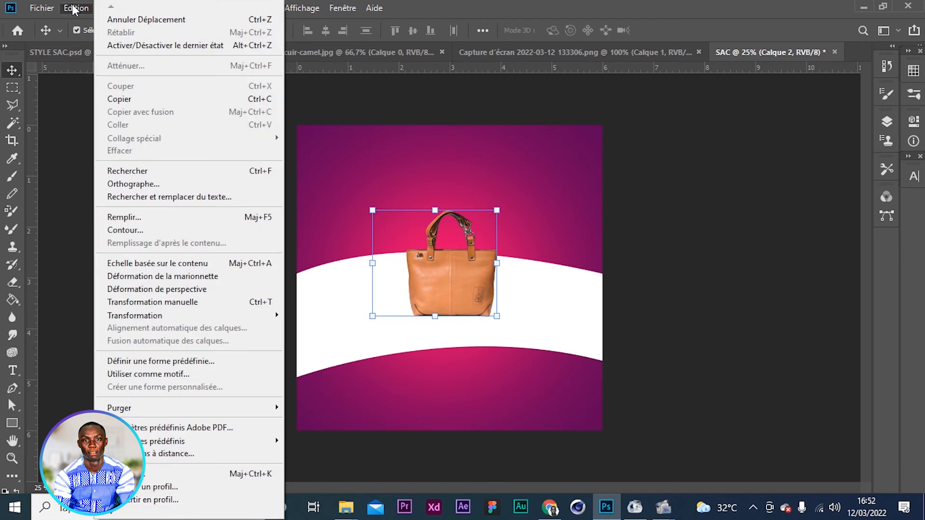
left_click(145, 302)
left_click_drag(225, 30, 252, 30)
left_click(665, 31)
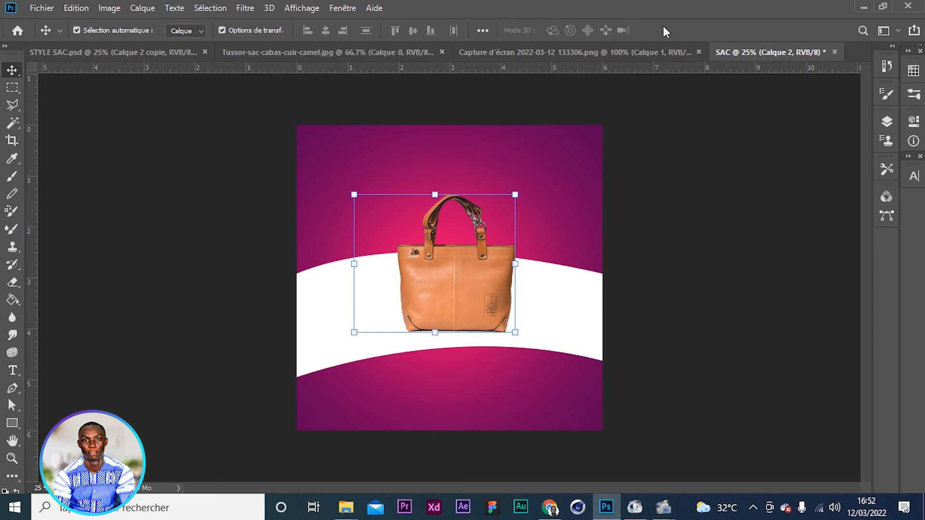
Duplicate the handbag layer Calque 2 within the SAC document and name the copy "ombre".
left_click(887, 121)
right_click(796, 189)
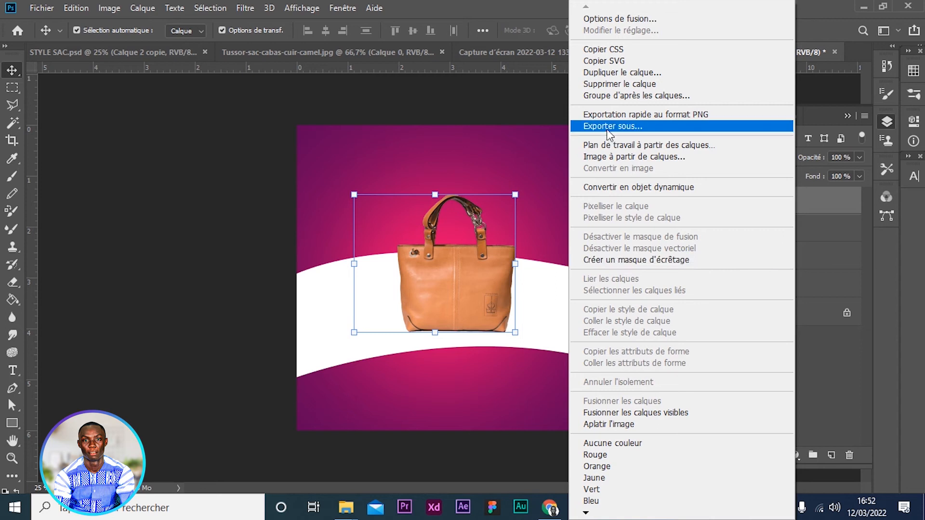
left_click(597, 73)
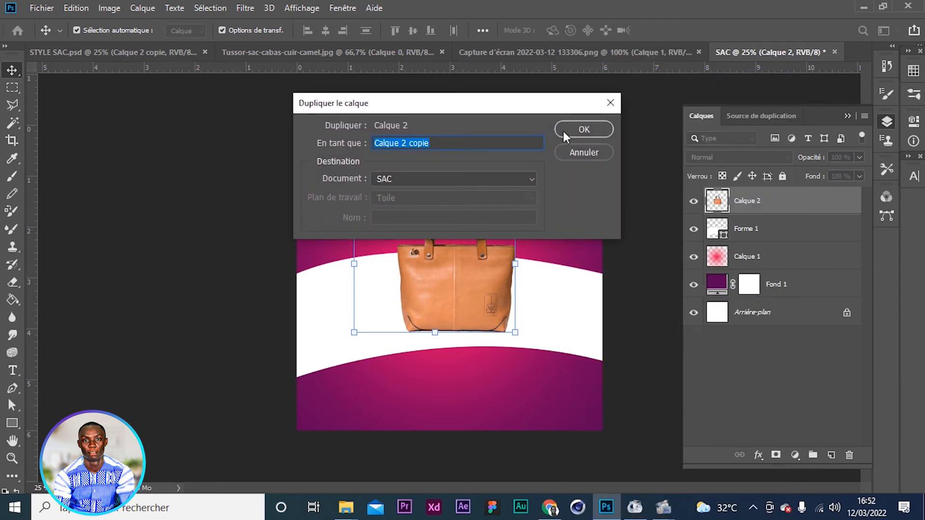
key("BackSpace")
type("ombre")
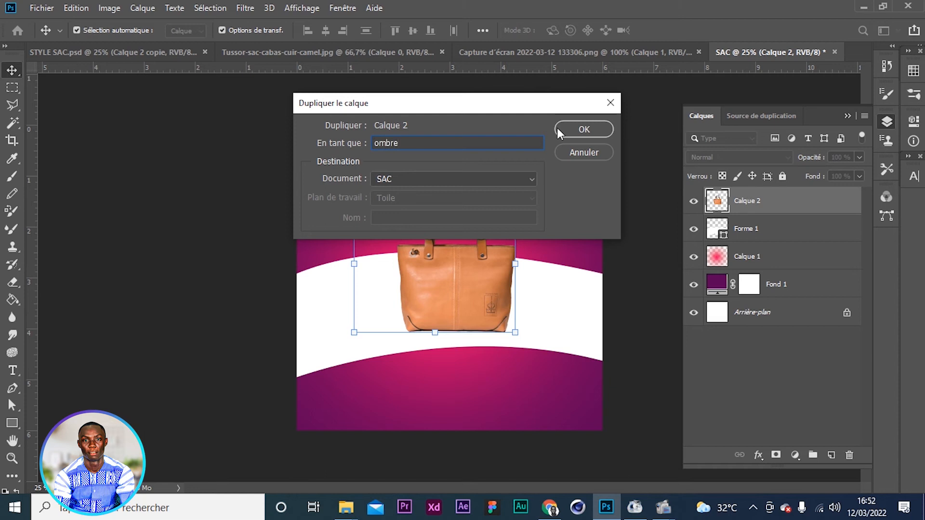
left_click(559, 134)
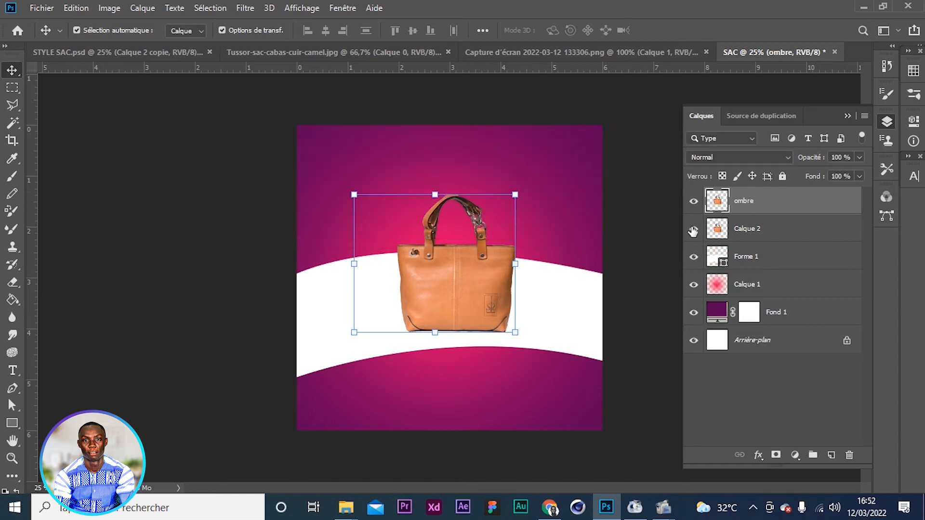
Move the ombre layer directly below Calque 2 in the layer order.
left_click(748, 236)
left_click(747, 197)
left_click(751, 241)
left_click_drag(758, 201, 757, 240)
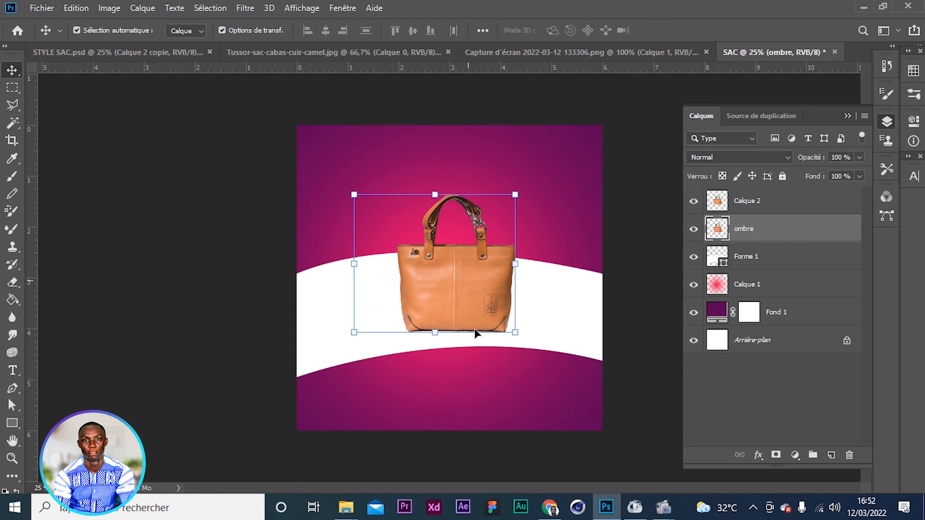
Check the bag's reflection in the STYLE SAC.psd poster, return to SAC, and flip the ombre layer vertically.
left_click(80, 53)
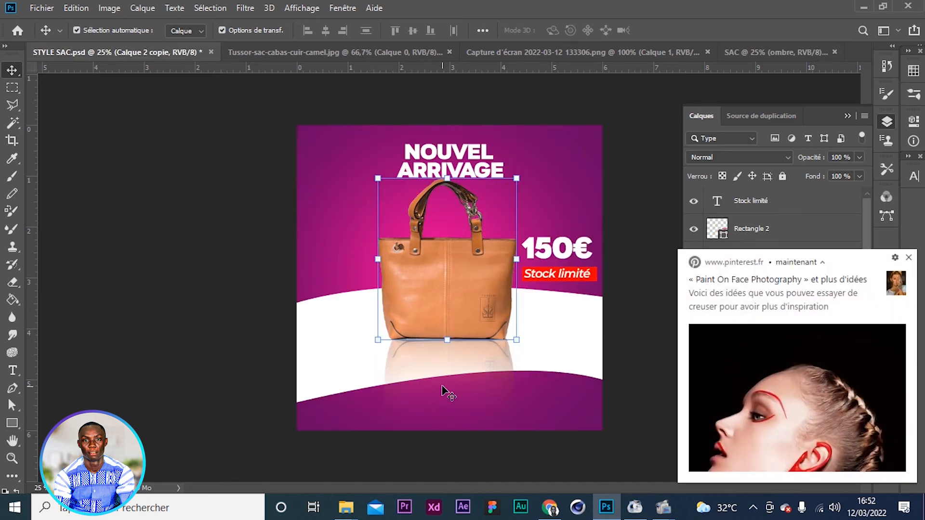
left_click(909, 257)
left_click(750, 57)
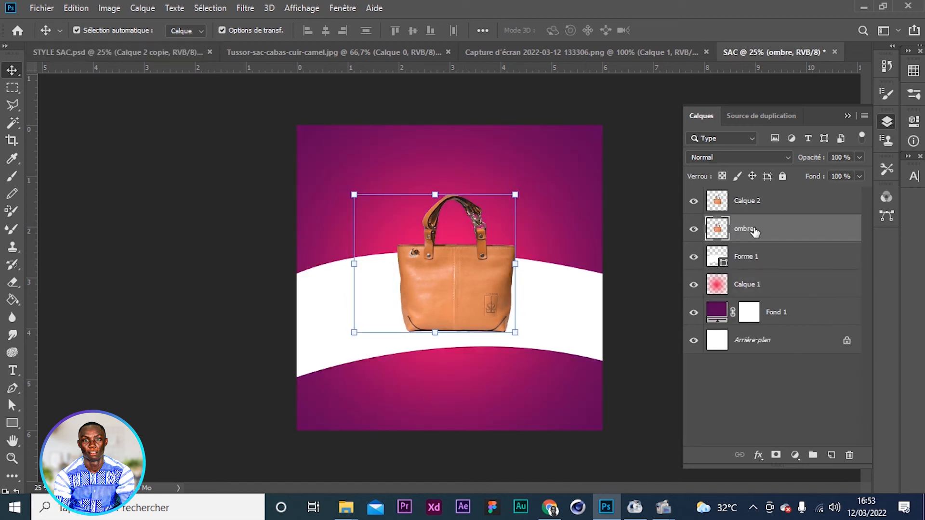
left_click(77, 8)
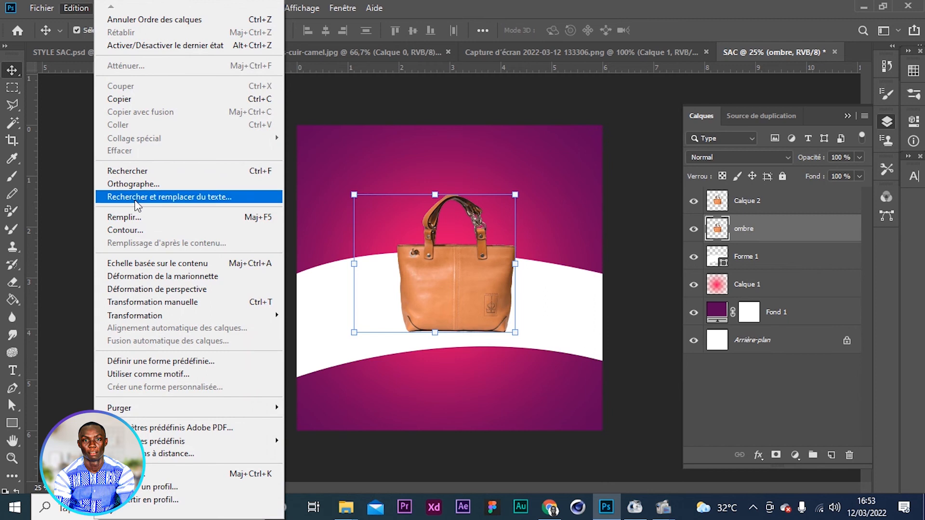
mouse_move(133, 318)
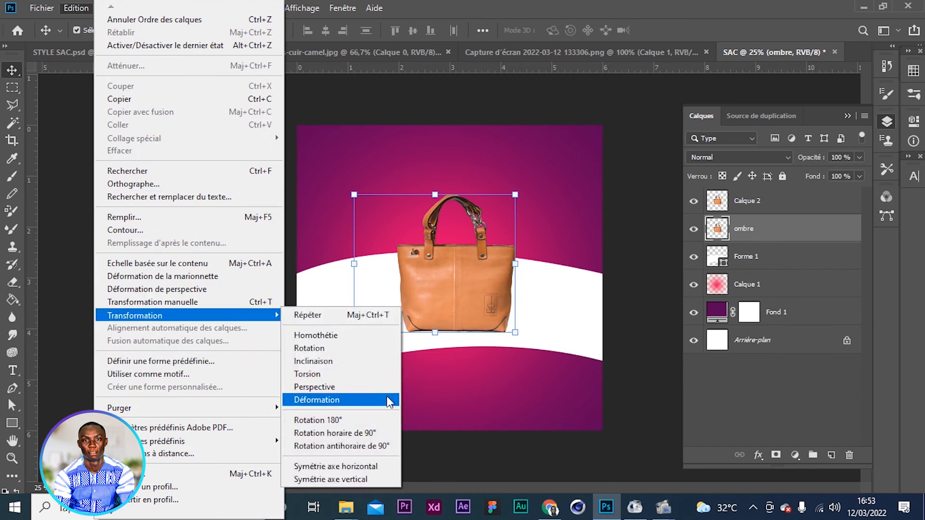
left_click(366, 480)
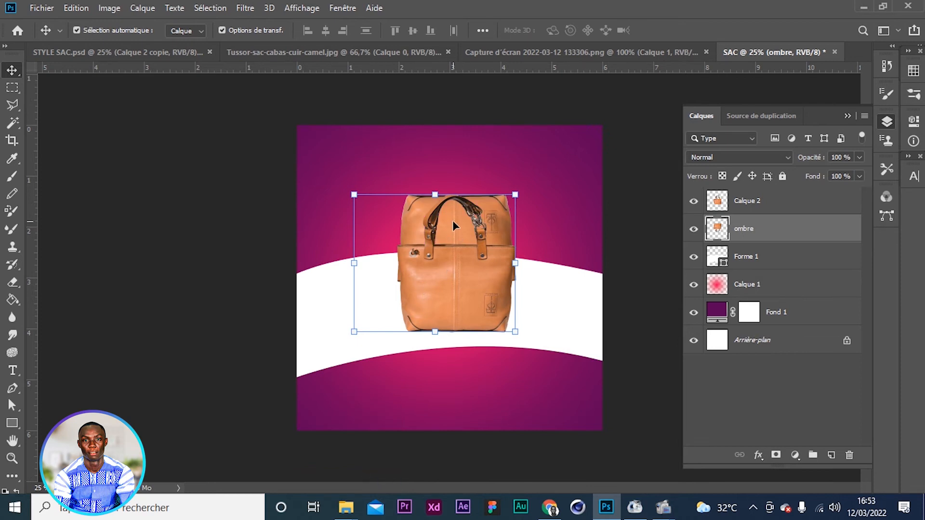
Move the flipped ombre layer straight down until its upturned base meets the bottom of the handbag.
key("shift+Down")
key("shift+Down")
key("shift+Down")
key("shift+Down")
key("shift+Down")
key("shift+Down")
key("shift+Down")
key("shift+Down")
key("shift+Down")
key("shift+Down")
key("shift+Down")
key("shift+Down")
key("shift+Down")
key("shift+Down")
key("shift+Down")
key("shift+Down")
key("shift+Down")
key("shift+Down")
key("shift+Down")
key("shift+Down")
key("shift+Down")
key("shift+Down")
key("shift+Down")
key("shift+Down")
key("shift+Down")
key("shift+Down")
key("shift+Down")
key("shift+Down")
key("shift+Down")
key("shift+Down")
key("shift+Down")
key("shift+Down")
key("shift+Down")
key("shift+Down")
key("shift+Down")
key("shift+Down")
key("shift+Down")
key("shift+Down")
key("shift+Down")
key("shift+Down")
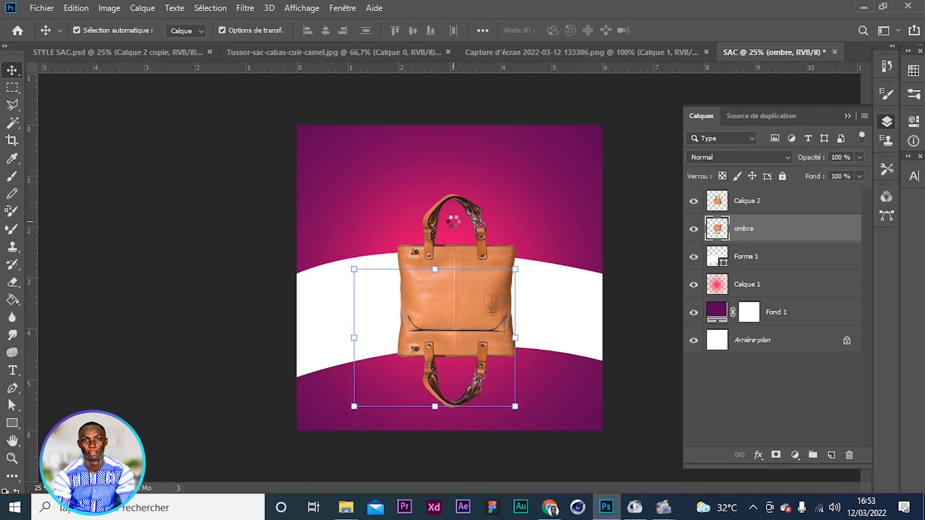
key("shift+Down")
key("shift+Down")
key("shift+Down")
key("shift+Down")
key("shift+Down")
key("shift+Down")
key("shift+Down")
key("shift+Down")
key("shift+Down")
key("shift+Down")
key("shift+Down")
key("shift+Down")
key("shift+Down")
key("shift+Down")
key("shift+Down")
key("shift+Down")
key("shift+Down")
key("shift+Down")
key("shift+Down")
key("shift+Down")
key("shift+Down")
key("shift+Down")
key("shift+Down")
key("shift+Down")
key("shift+Down")
key("shift+Down")
key("shift+Down")
key("shift+Down")
key("shift+Down")
key("shift+Down")
key("shift+Down")
key("shift+Down")
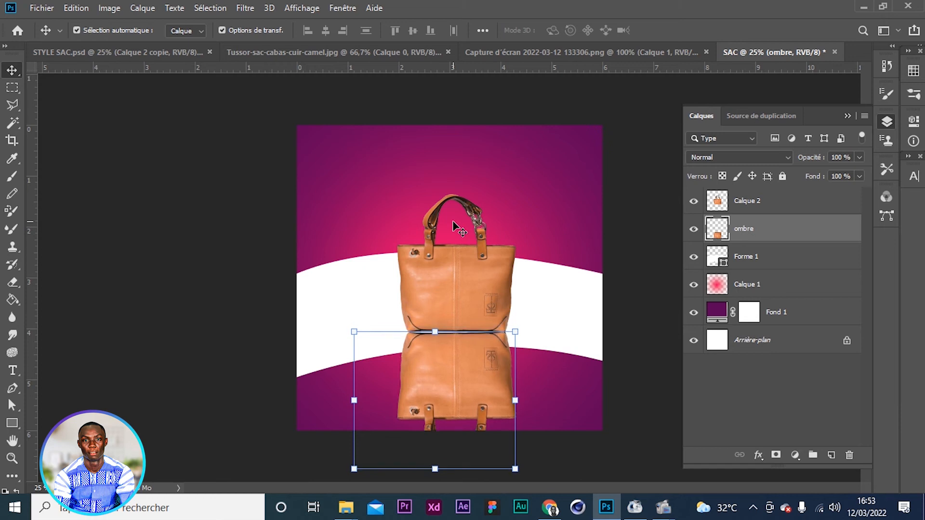
key("shift+Down")
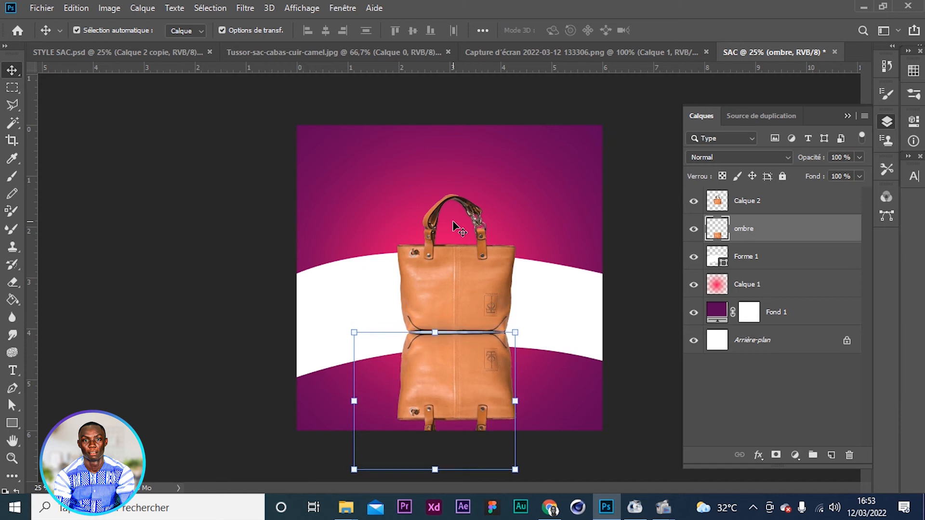
Nudge the ombre reflection up 4 px against the handbag's base, and leave the ombre layer selected.
left_click(169, 261)
left_click(451, 378)
key("Up")
key("Up")
key("Up")
key("Up")
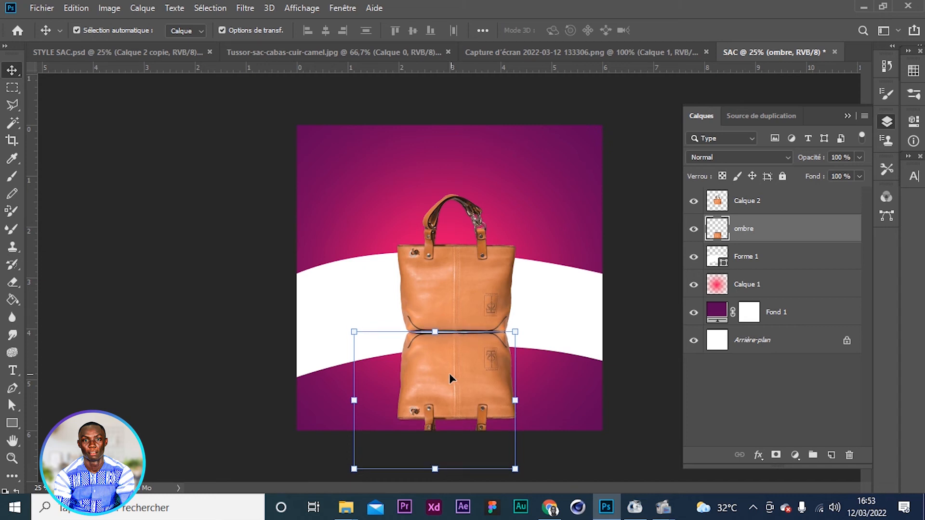
left_click(250, 386)
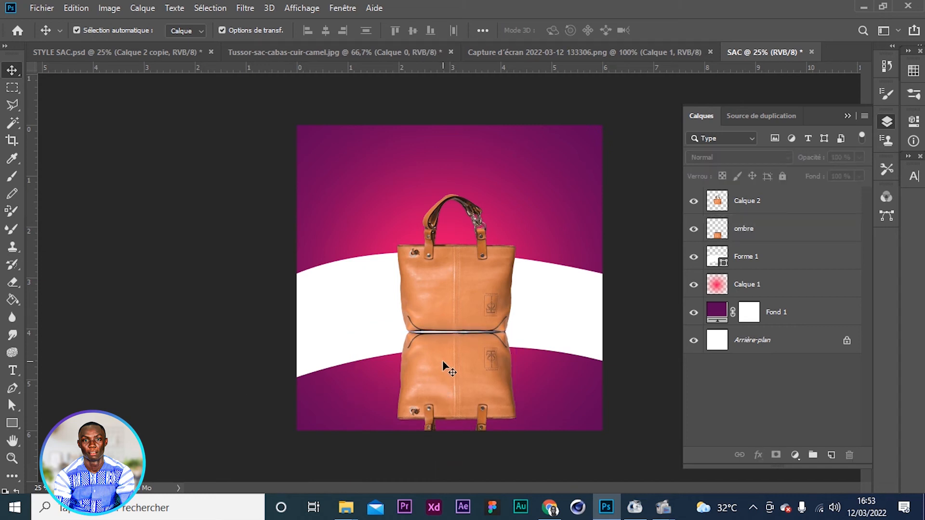
left_click(750, 241)
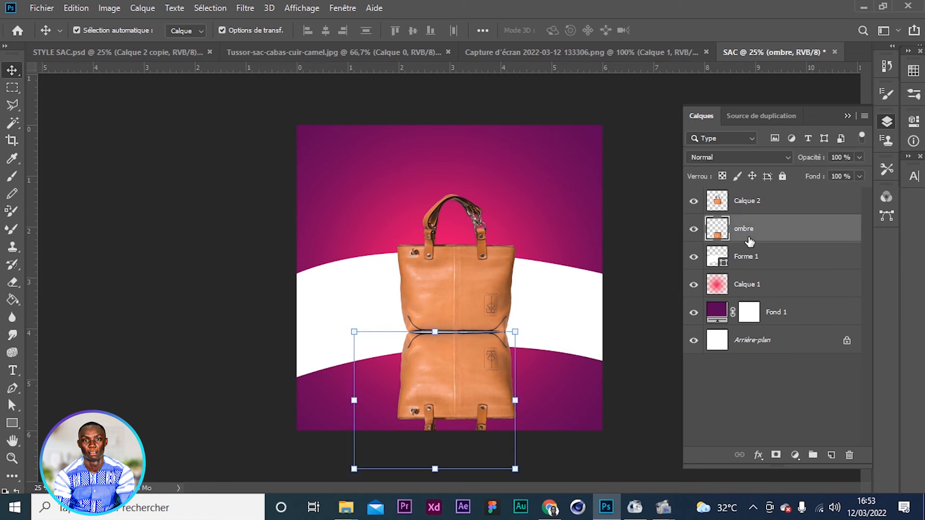
Add a layer mask to the ombre layer and fade out the reflection's lower part on it with a soft 2000 px black brush.
left_click(775, 455)
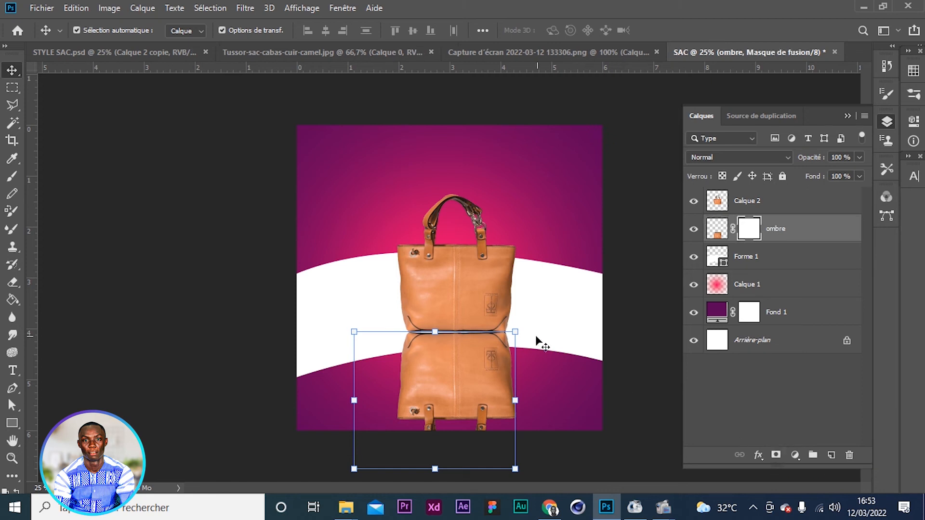
key("ctrl+minus")
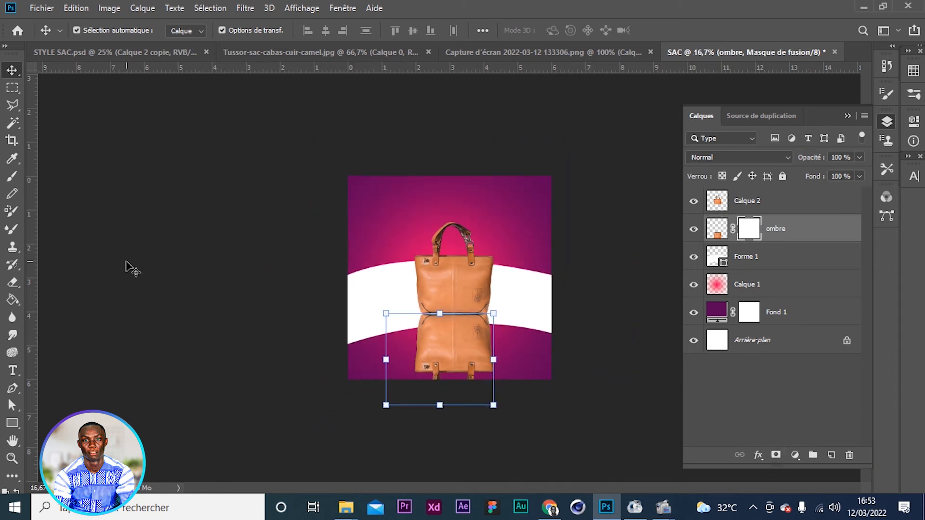
key("b")
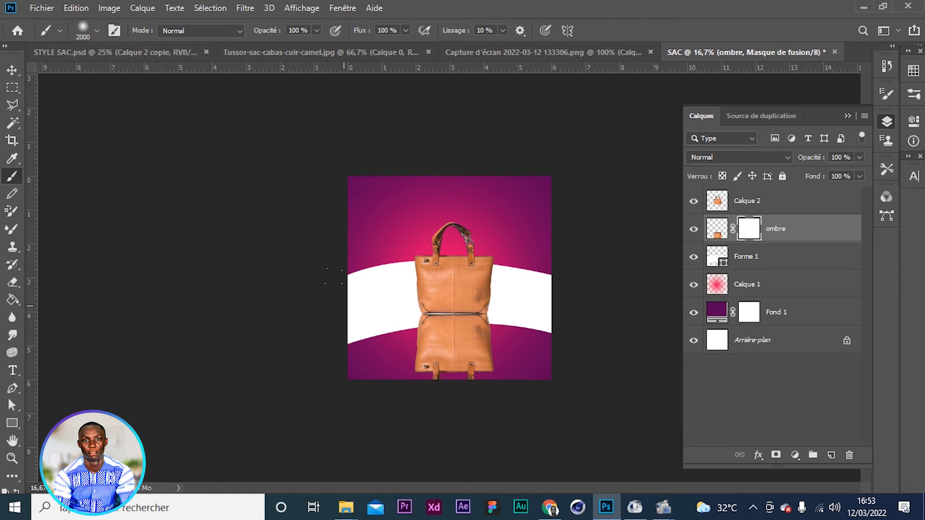
left_click(448, 448)
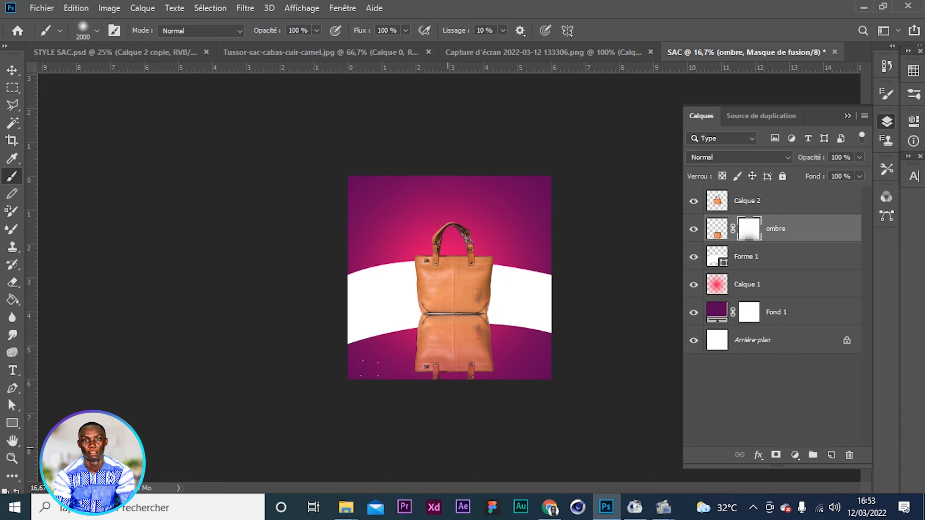
left_click(448, 442)
left_click(448, 442)
left_click(448, 442)
left_click(444, 447)
left_click(439, 451)
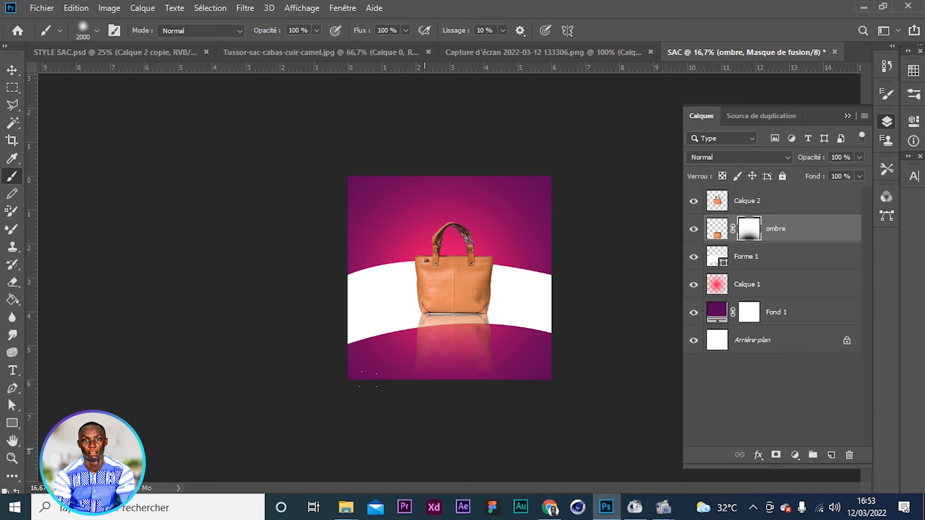
left_click(457, 466)
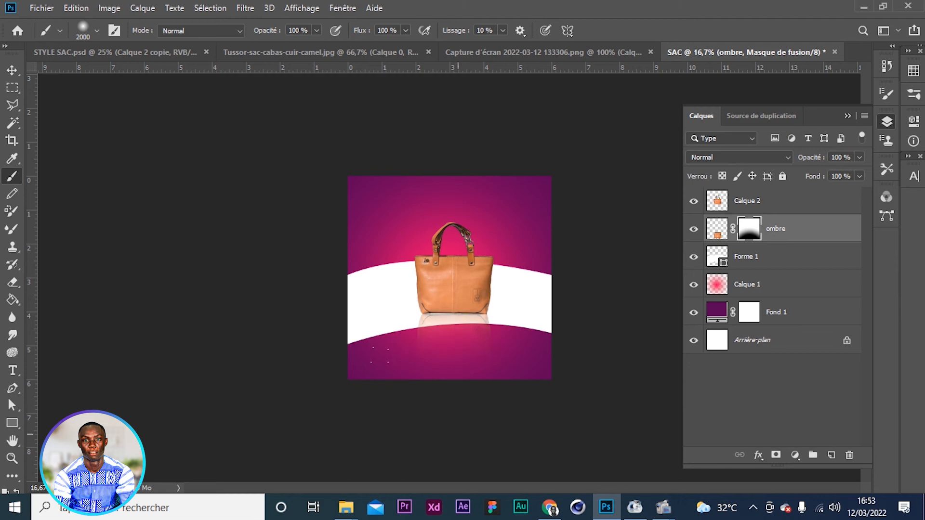
key("ctrl+plus")
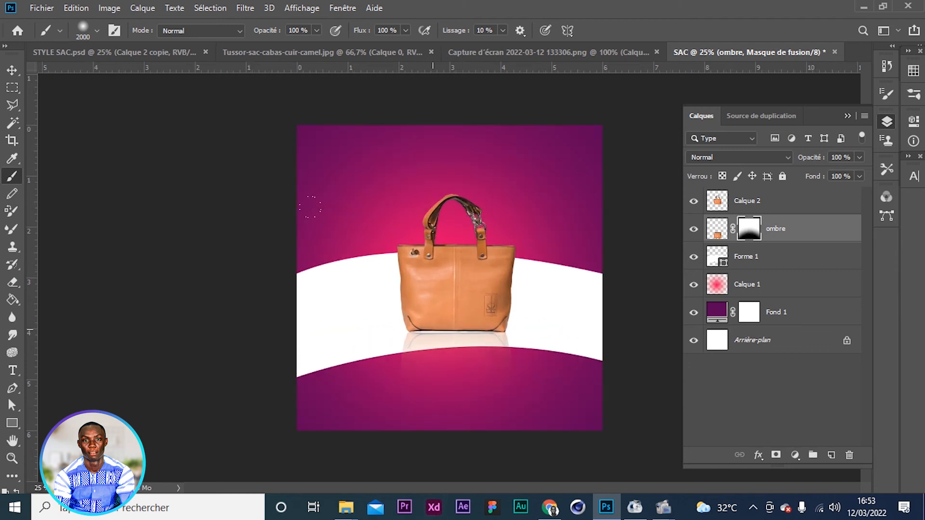
left_click(12, 69)
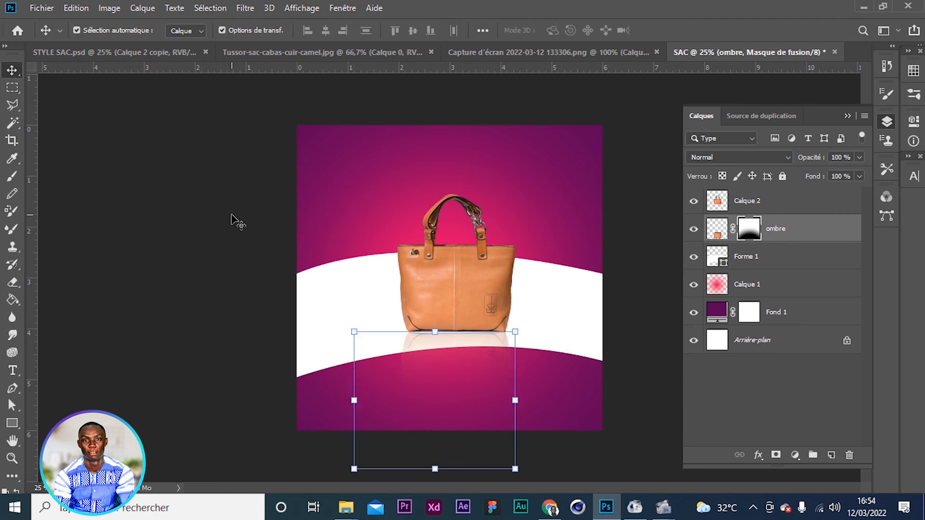
left_click(250, 298)
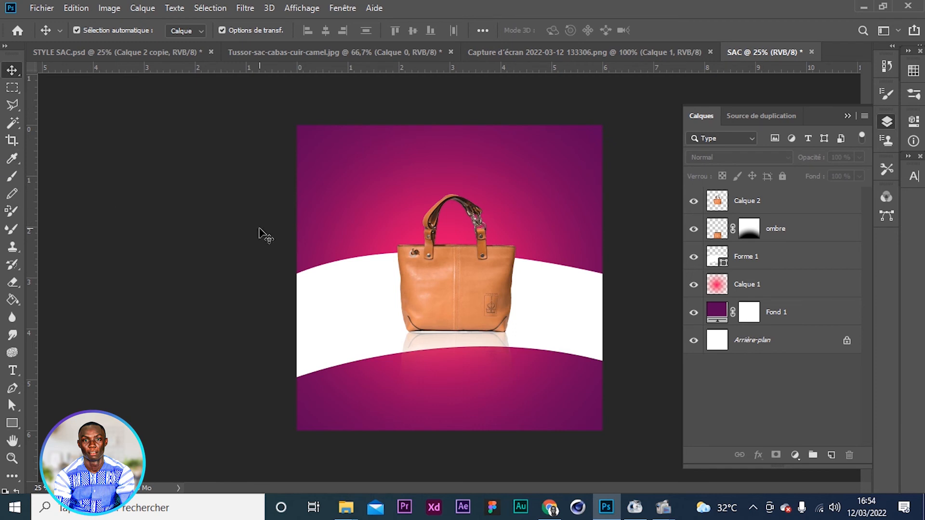
left_click(464, 277)
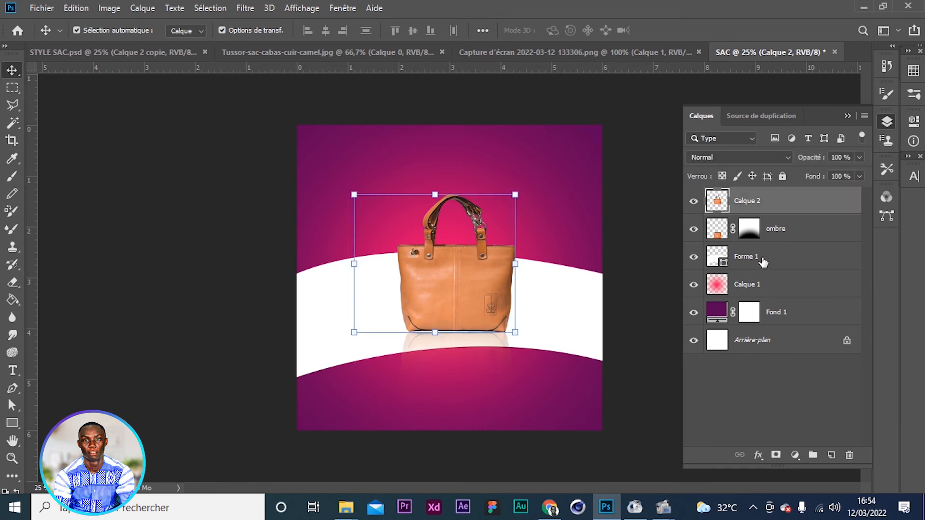
left_click(803, 229, "ctrl")
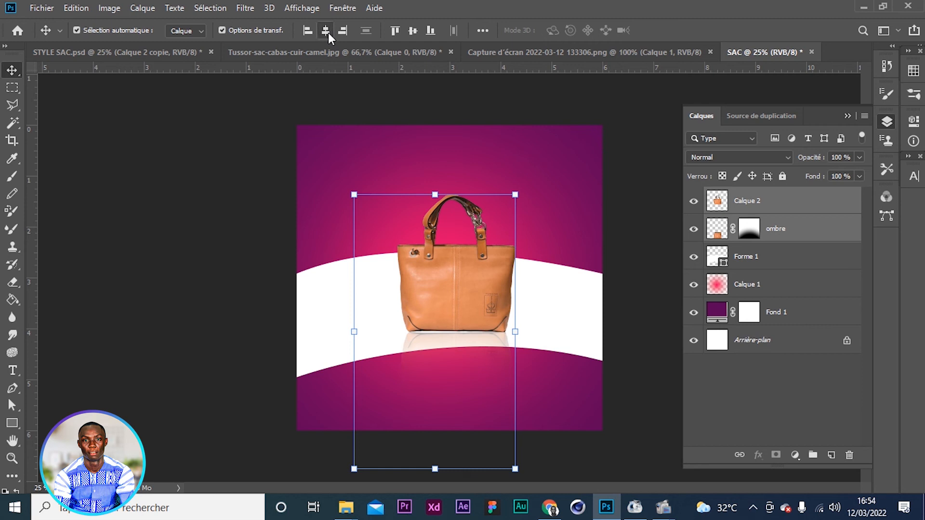
left_click(256, 201)
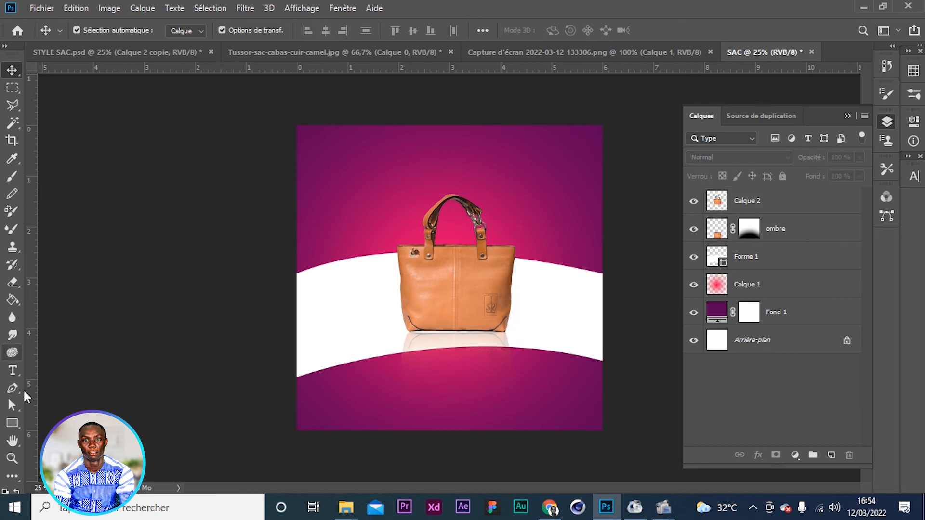
Add the text NOUVEL ARRIVAGE in the purple area above the handbag.
left_click(12, 371)
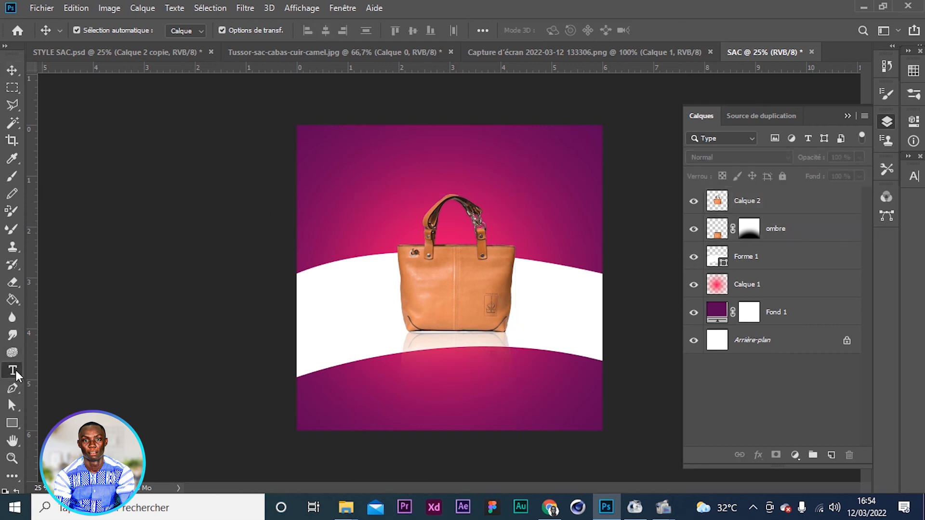
left_click(371, 178)
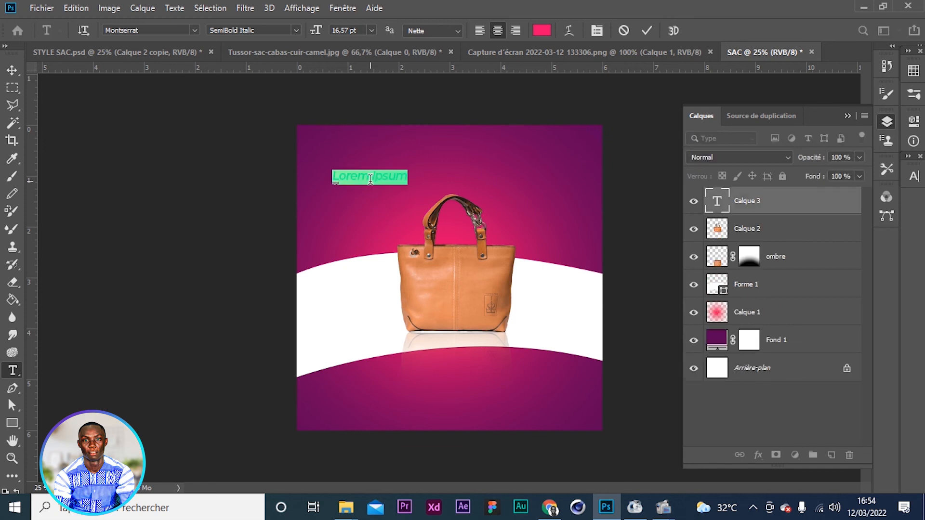
type("NOUV")
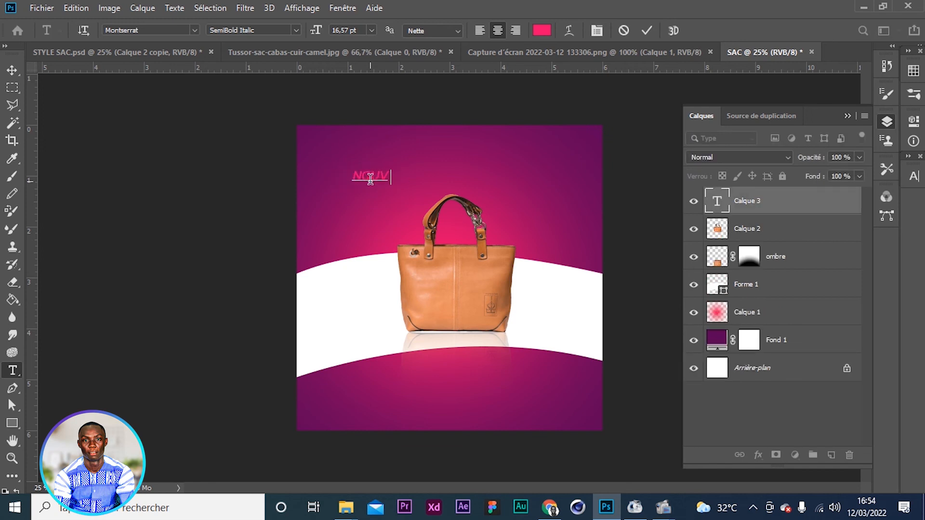
type("EL ARRIVA")
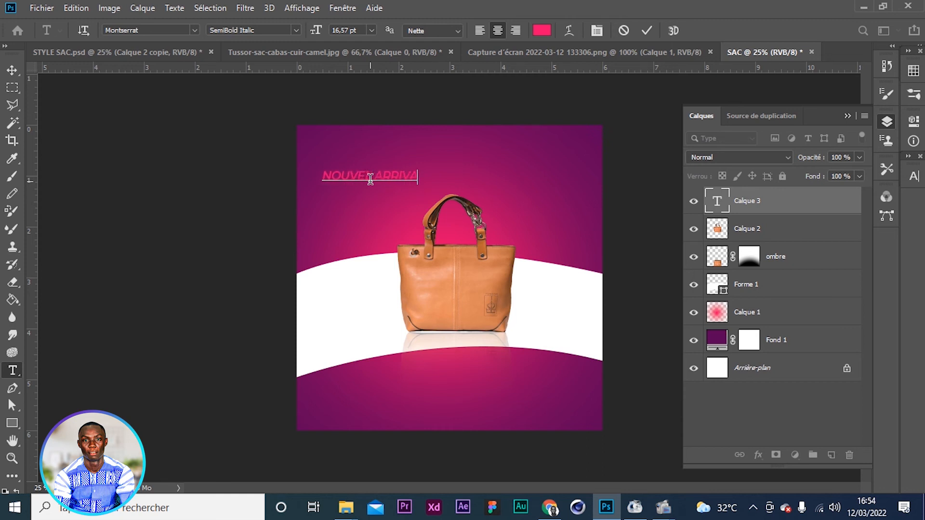
type("GE")
Set the NOUVEL ARRIVAGE text to the Gretaros Regular font at 28,57 pt.
key("ctrl+a")
left_click(162, 30)
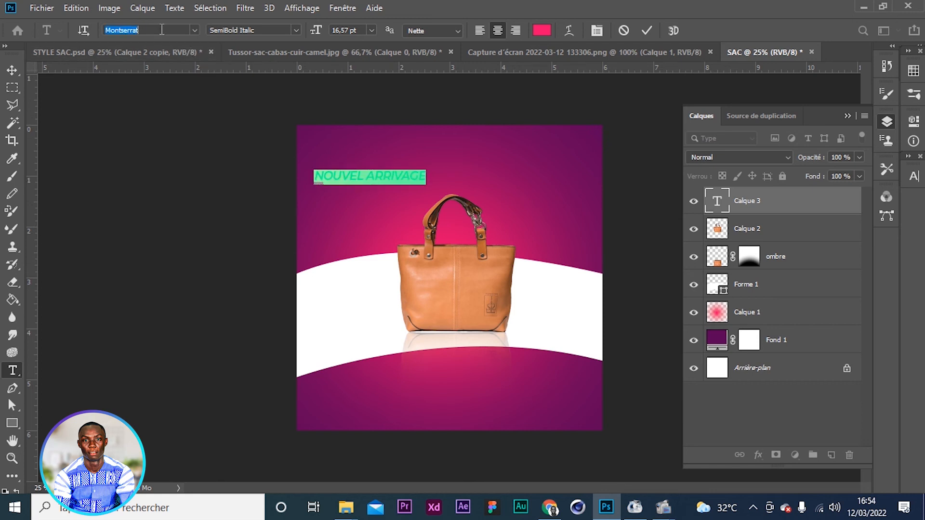
left_click(195, 30)
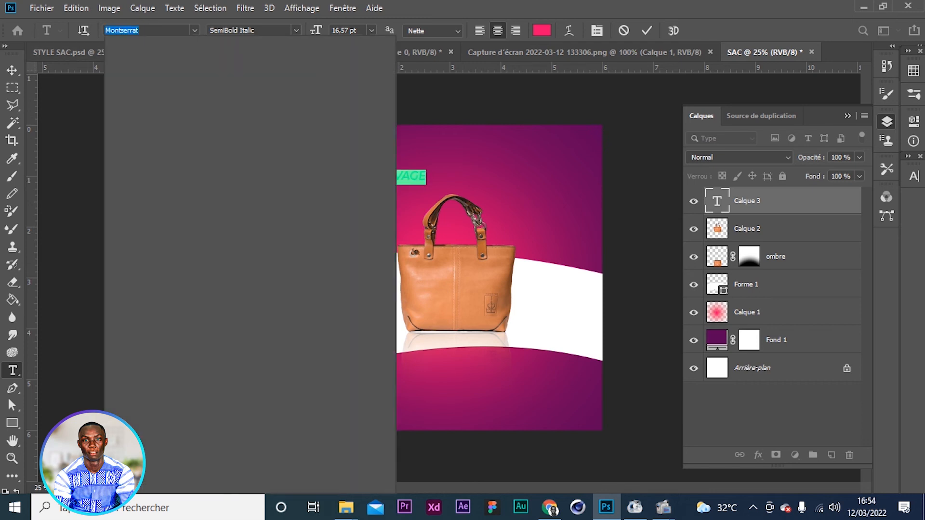
type("GRE")
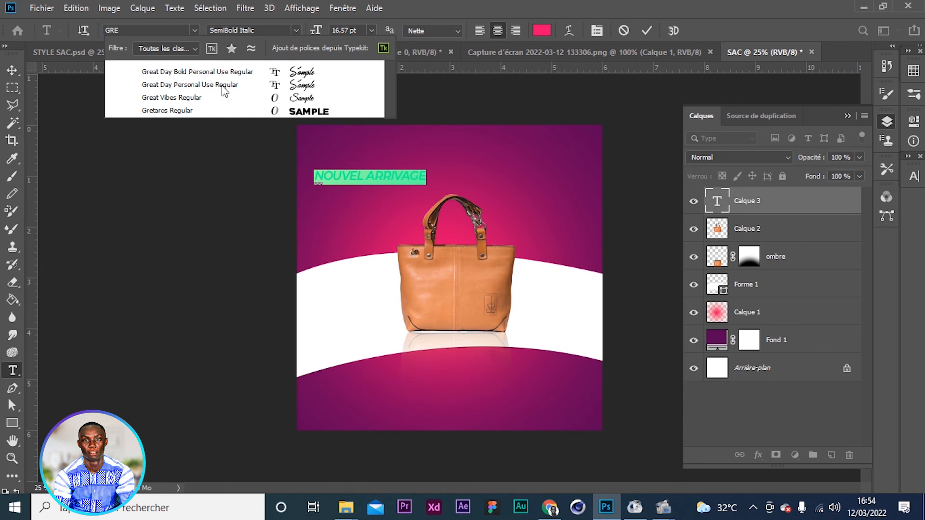
left_click(278, 111)
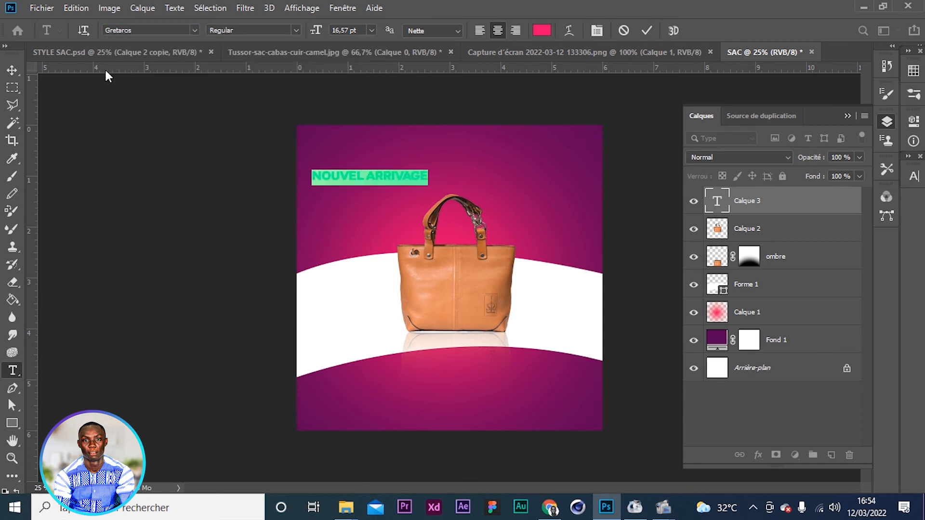
mouse_move(318, 34)
left_mouse_down()
mouse_move(347, 34)
mouse_move(325, 41)
left_mouse_up()
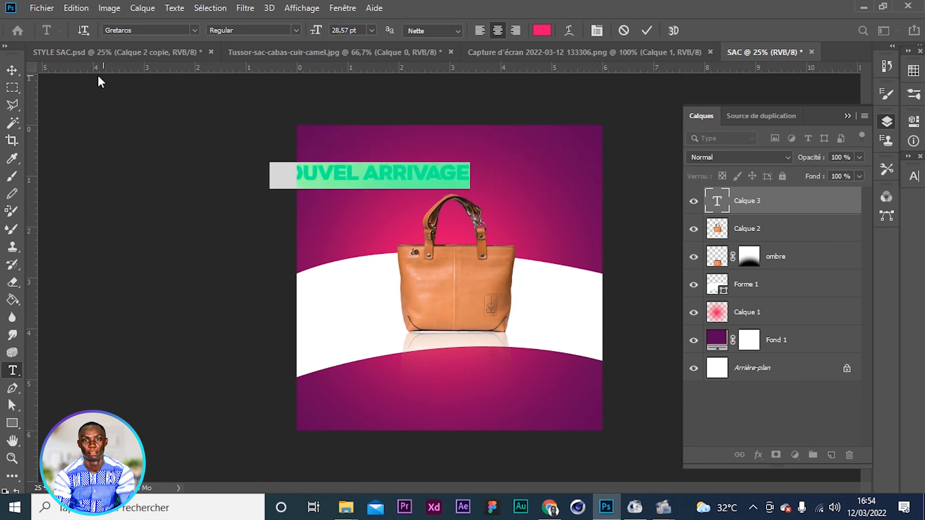
Move the NOUVEL ARRIVAGE title to the horizontal centre above the handbag and break it into two lines before ARRIVAGE.
left_click(12, 70)
left_click_drag(337, 173, 444, 162)
double_click(443, 160)
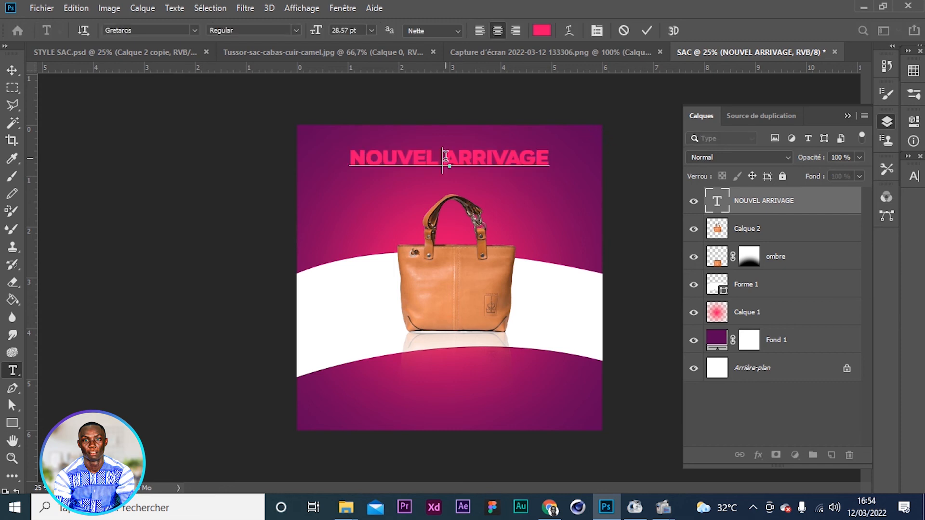
key("Return")
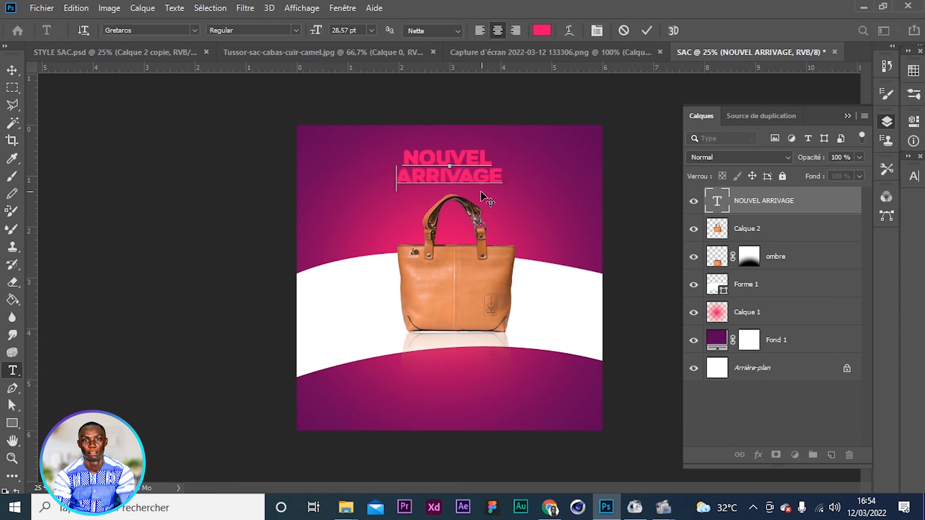
Color the whole NOUVEL ARRIVAGE title white (ffffff) and shift it slightly upward above the bag's handles.
key("ctrl+a")
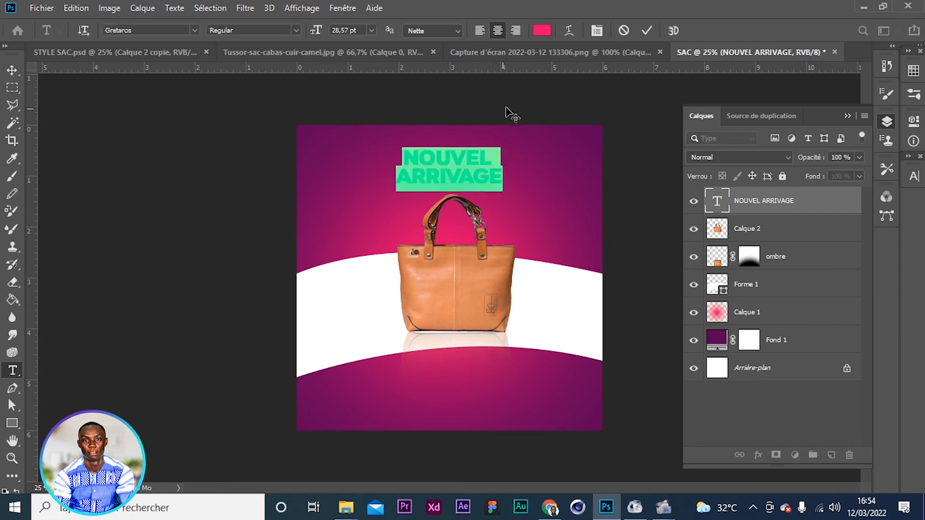
left_click(541, 30)
type("ffffff")
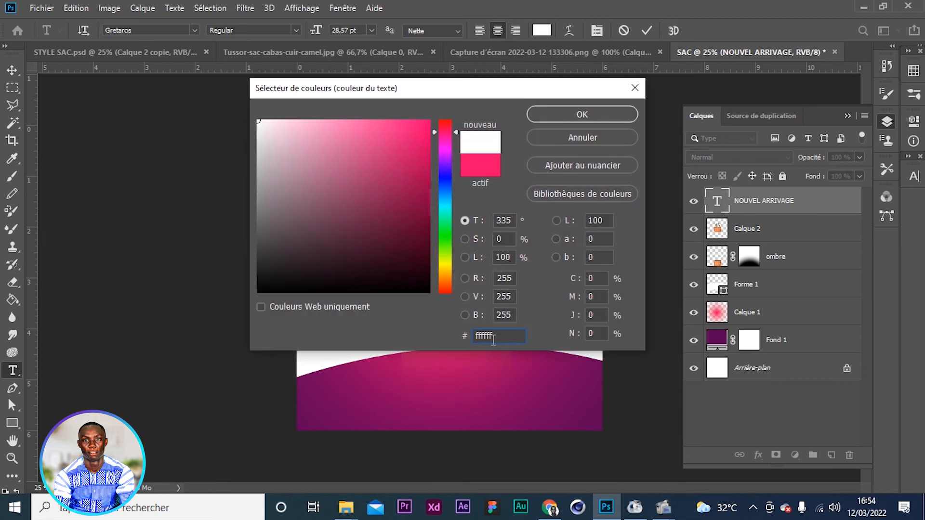
left_click(580, 114)
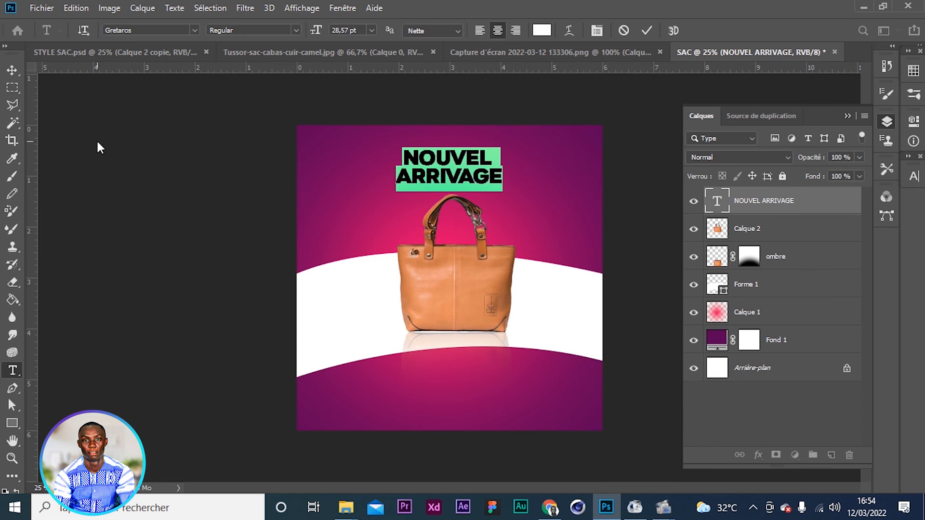
left_click(12, 70)
left_click_drag(431, 160, 434, 158)
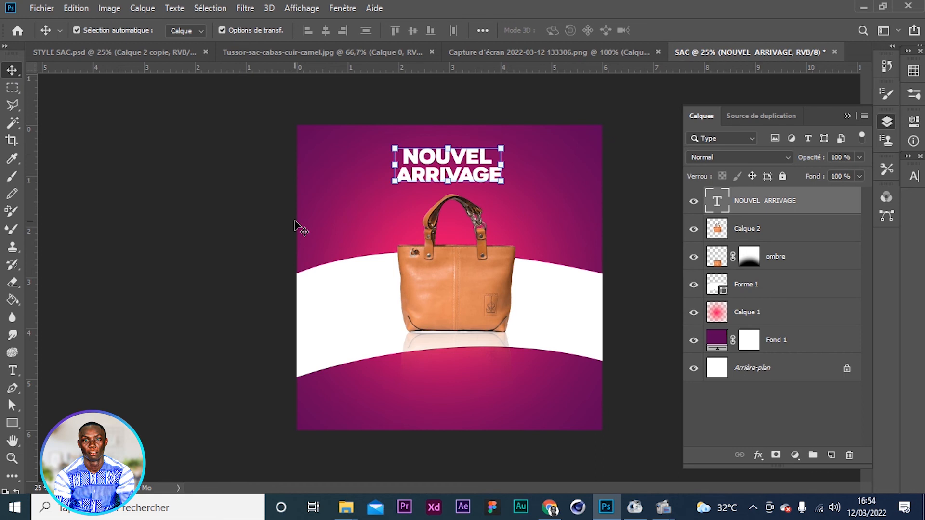
Add a separate white price text reading 150 beside the handbag, just above the white band.
left_click(13, 371)
left_click(542, 242)
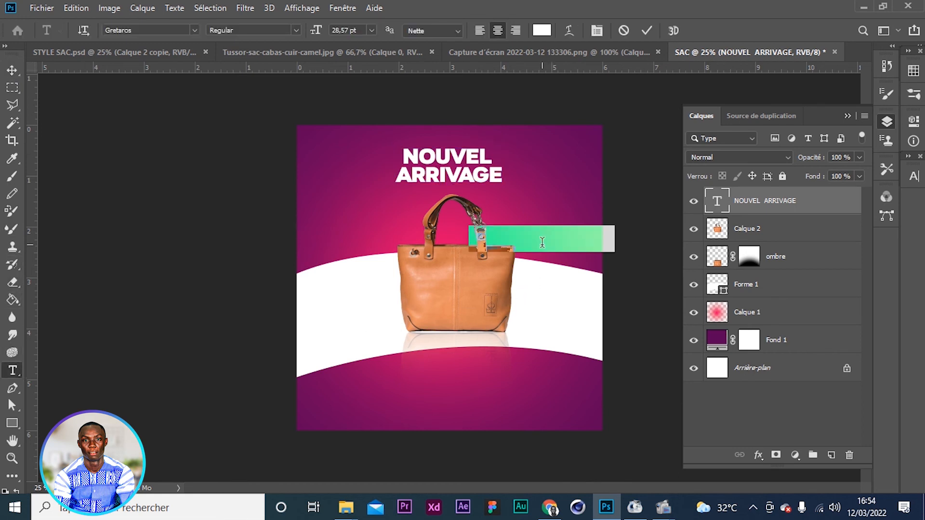
type("&(")
key("BackSpace")
key("BackSpace")
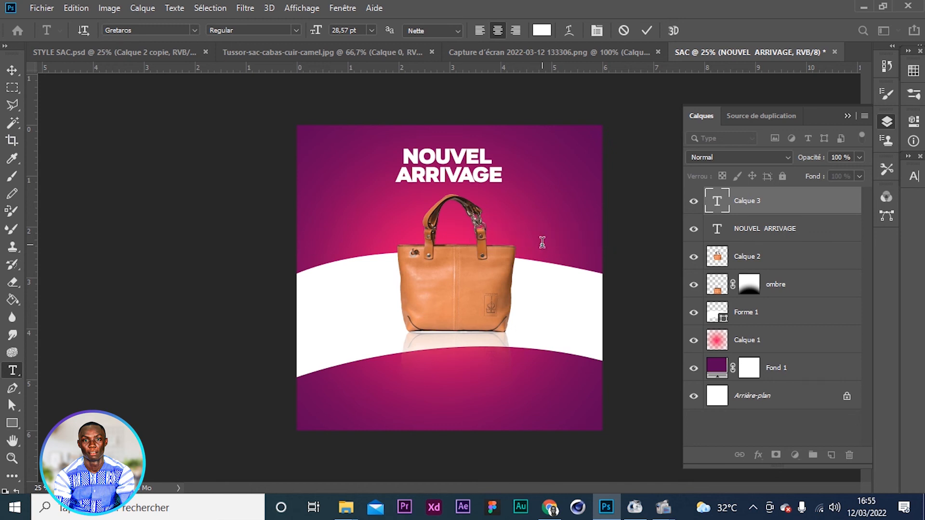
type("150")
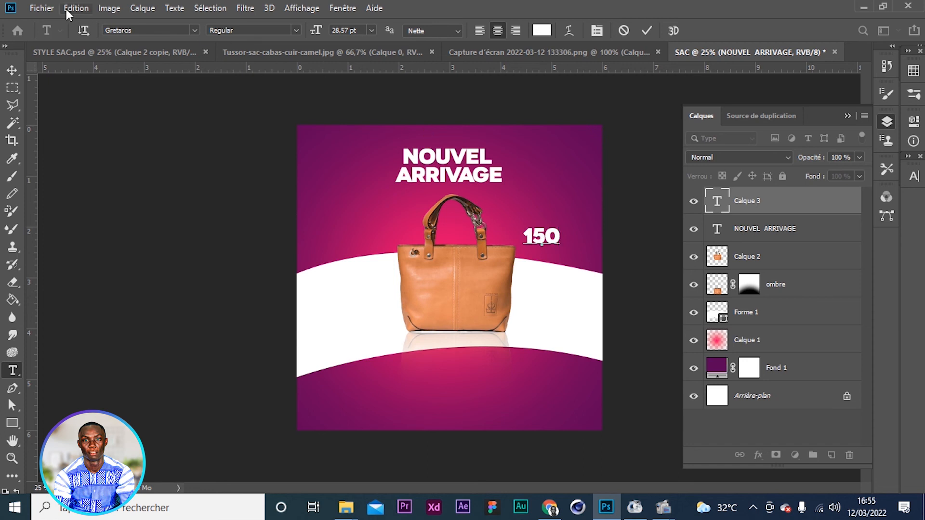
Remove the € sign from the 150€ price in STYLE SAC.psd, undo the removal, and return to the SAC document.
left_click(62, 52)
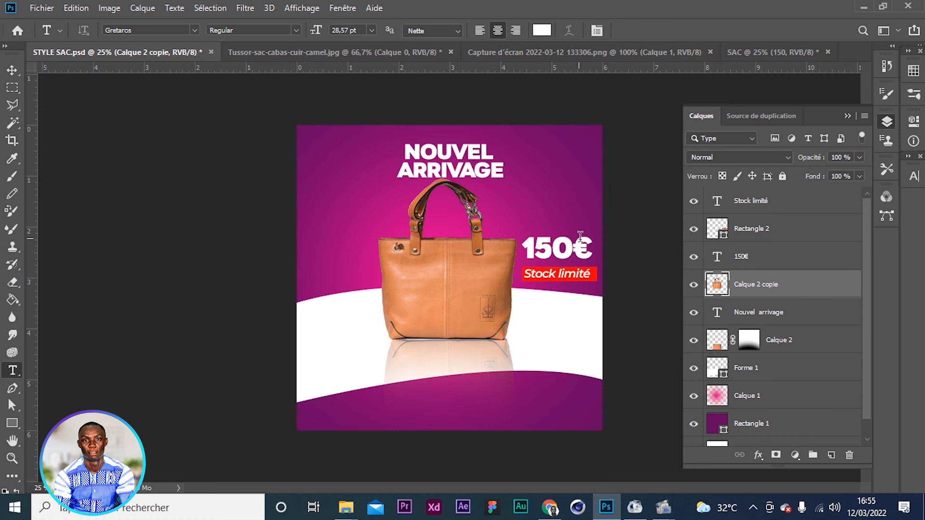
left_click_drag(581, 248, 596, 250)
key("BackSpace")
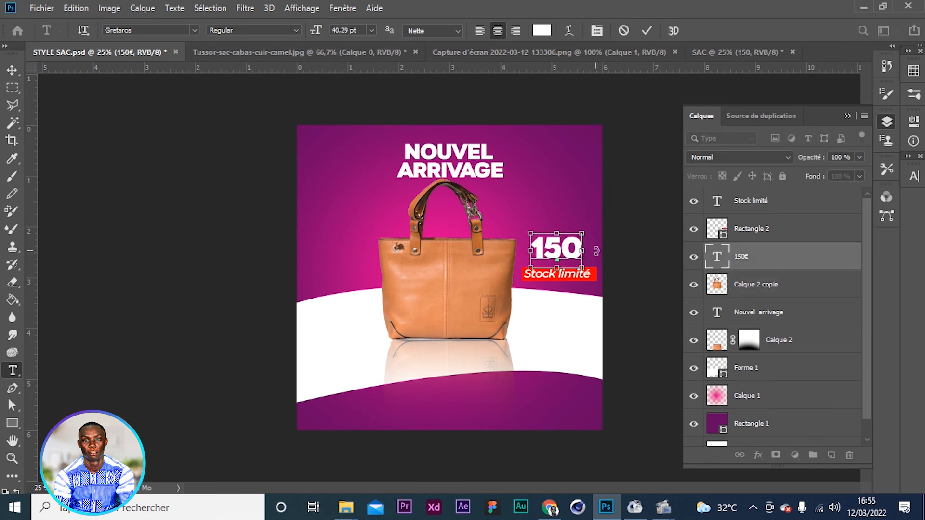
key("ctrl+z")
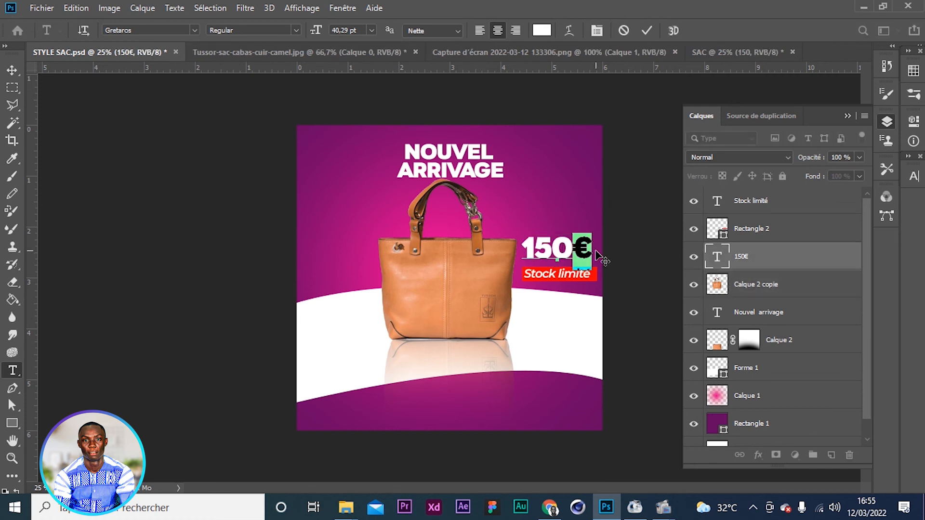
left_click(536, 52)
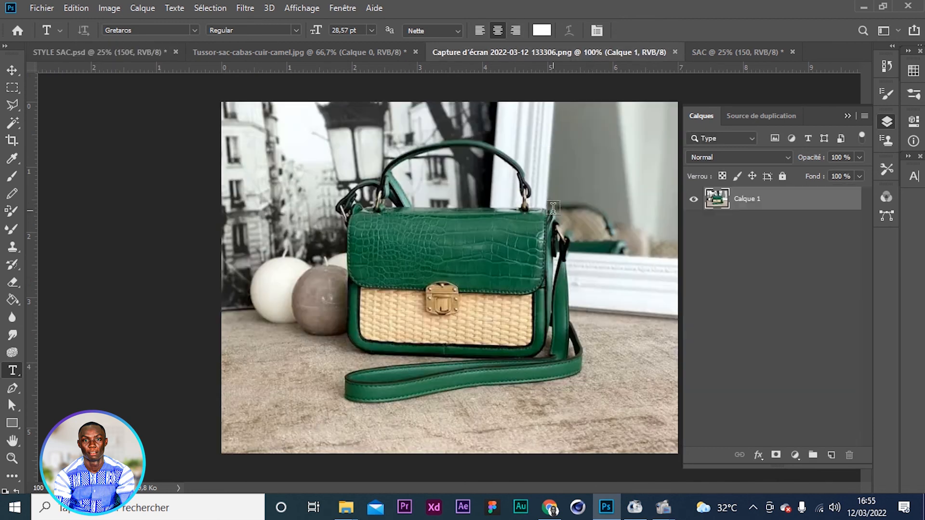
left_click(727, 52)
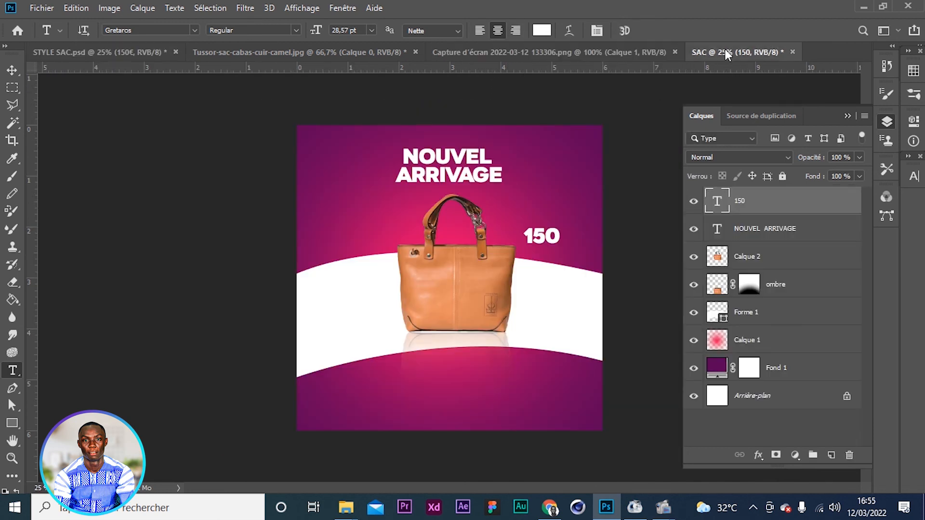
Append a € sign to the end of the 150 price text beside the handbag.
left_click(556, 238)
type("€")
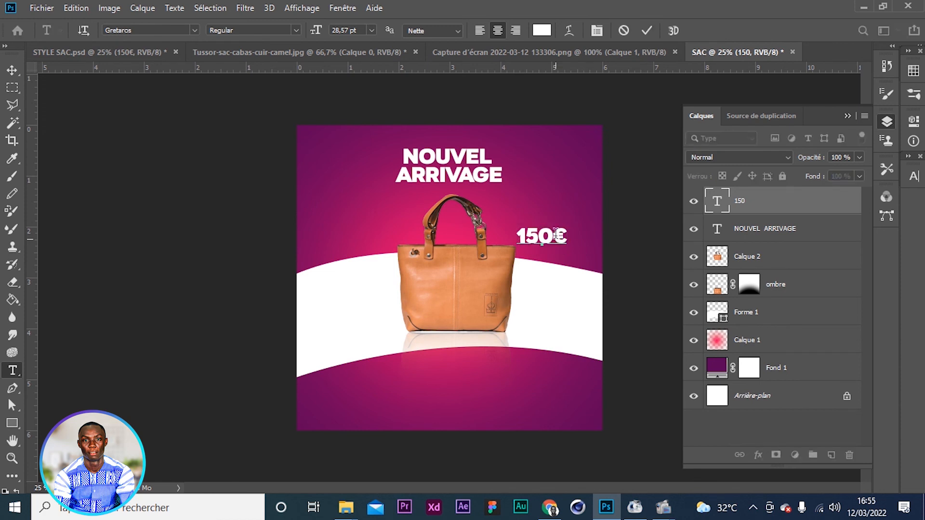
left_click(647, 30)
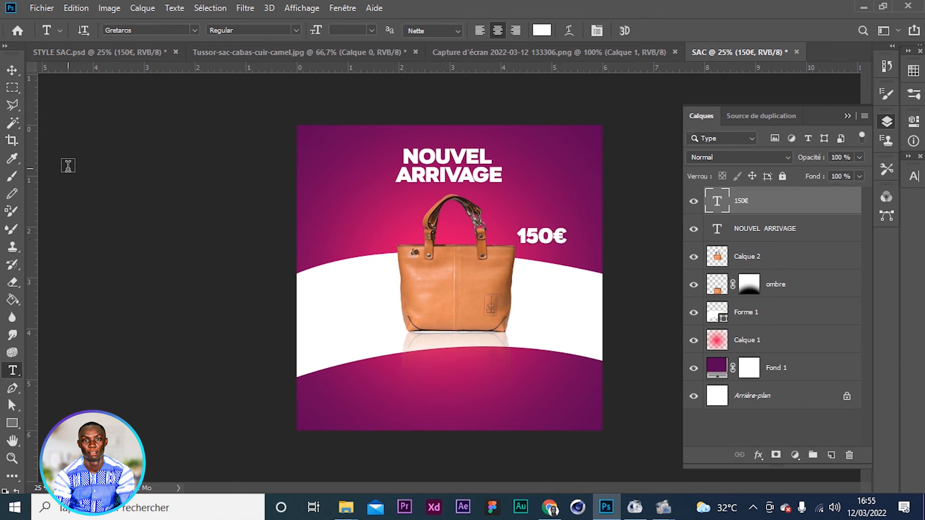
left_click(15, 425)
left_click(12, 66)
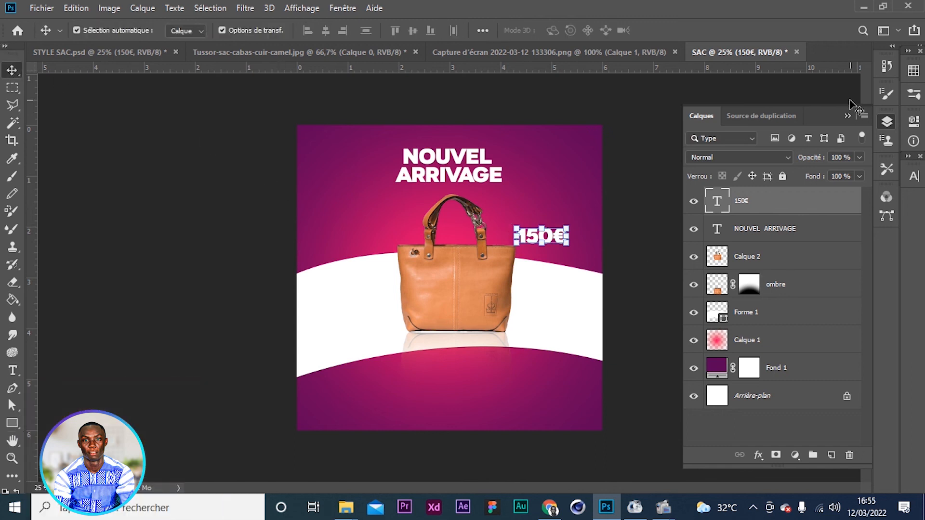
Set the font size of the whole 150€ price text to 33 pt.
left_click(847, 116)
left_click(914, 177)
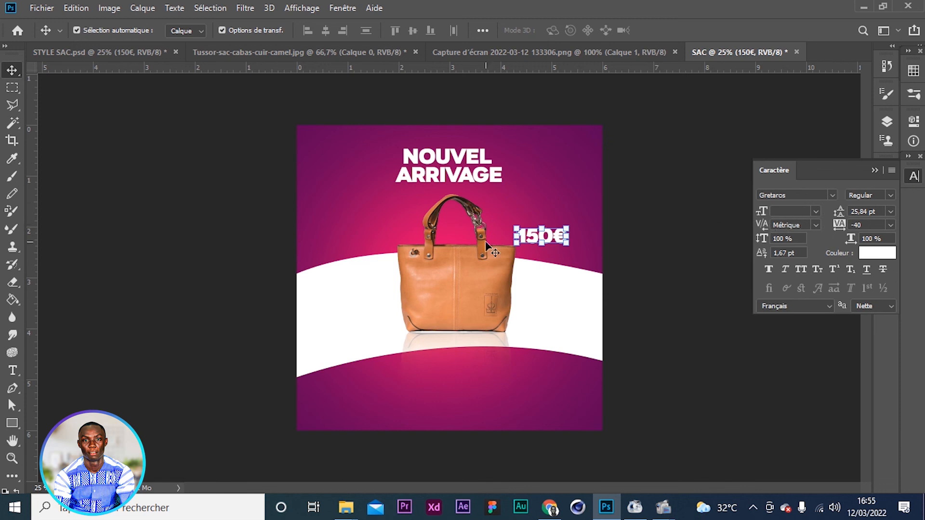
left_click(14, 373)
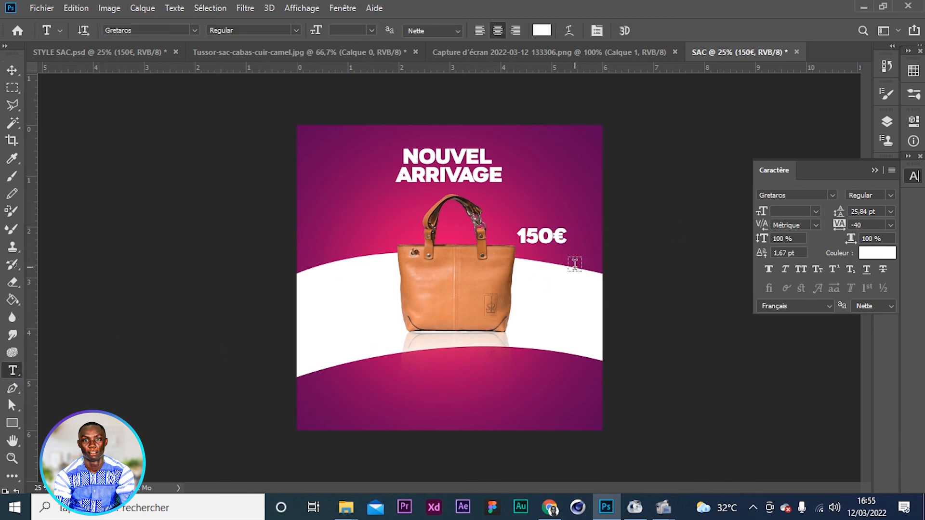
double_click(542, 236)
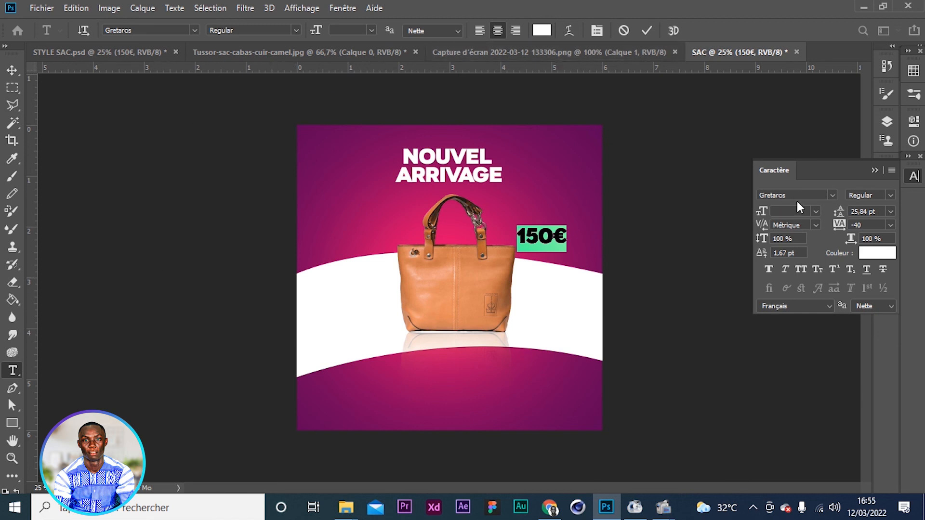
left_click(815, 212)
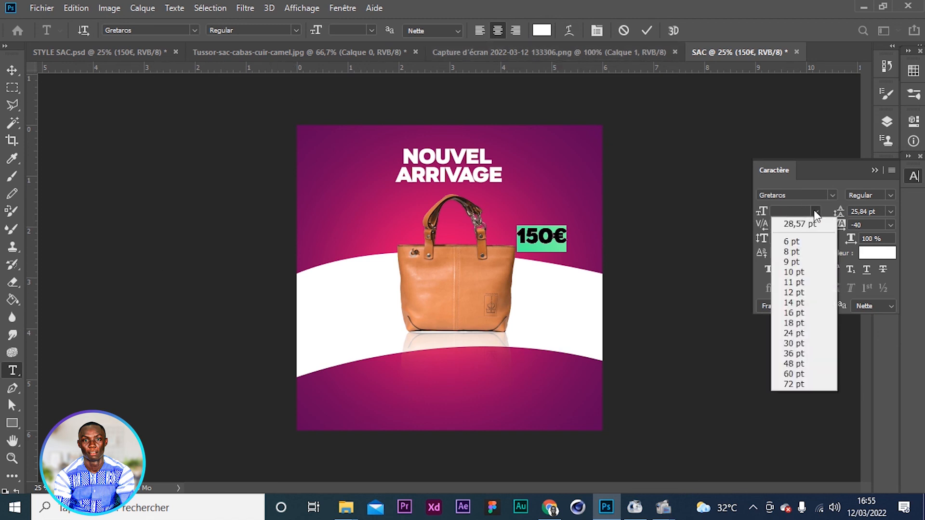
left_click(798, 274)
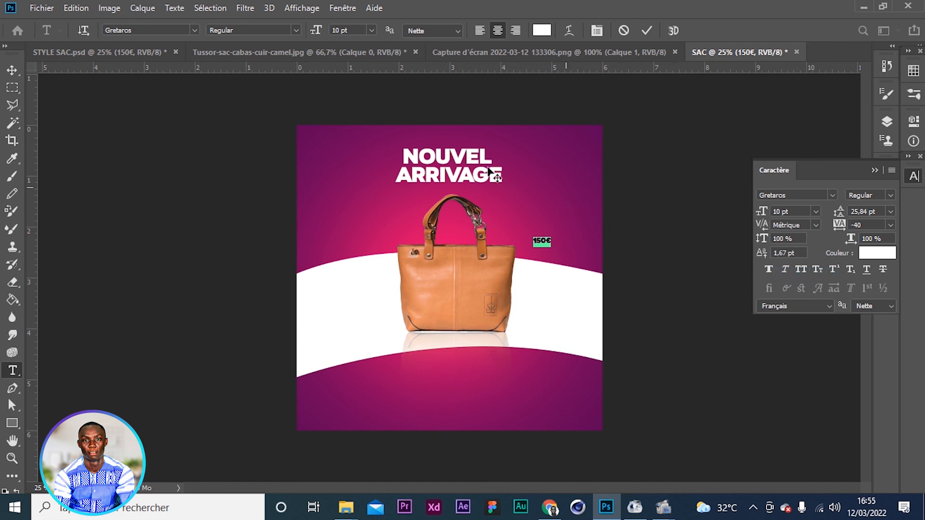
left_click_drag(316, 29, 334, 33)
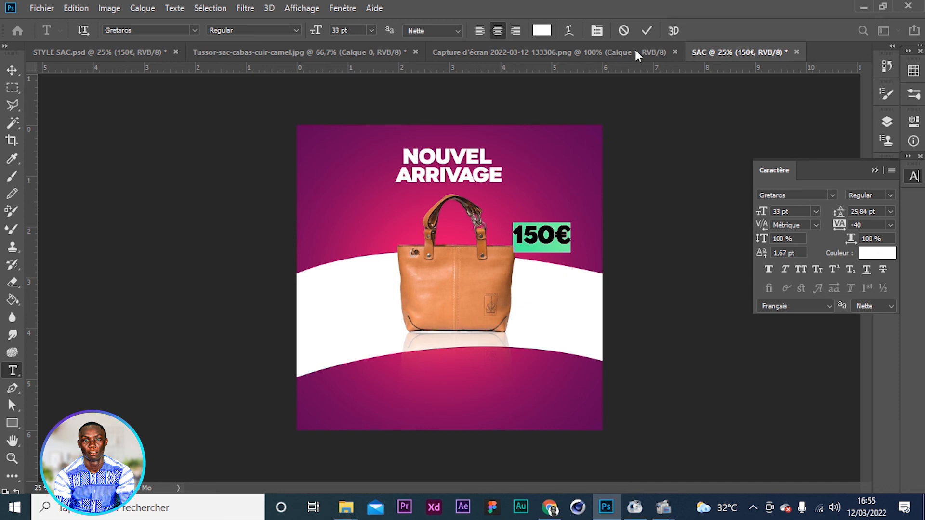
left_click(644, 30)
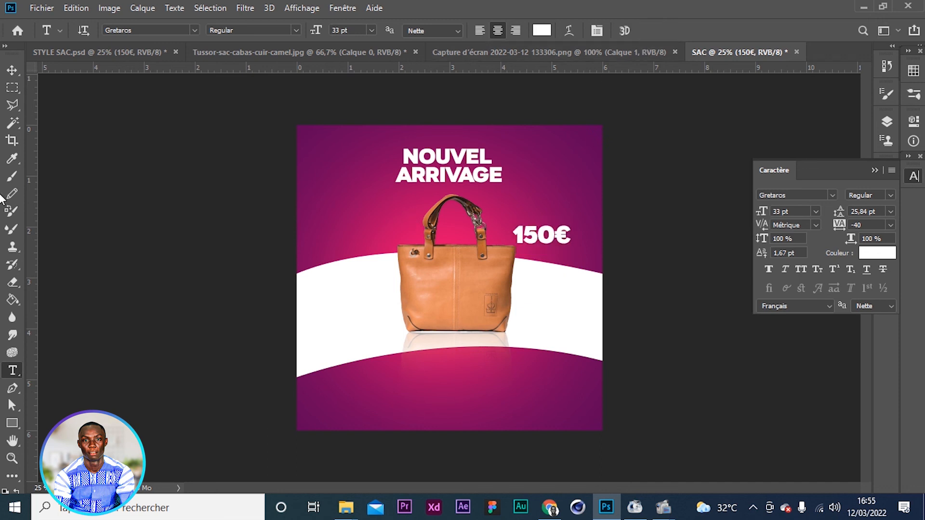
Shift the 150€ price slightly to the right, away from the handbag, and deselect it.
left_click(12, 70)
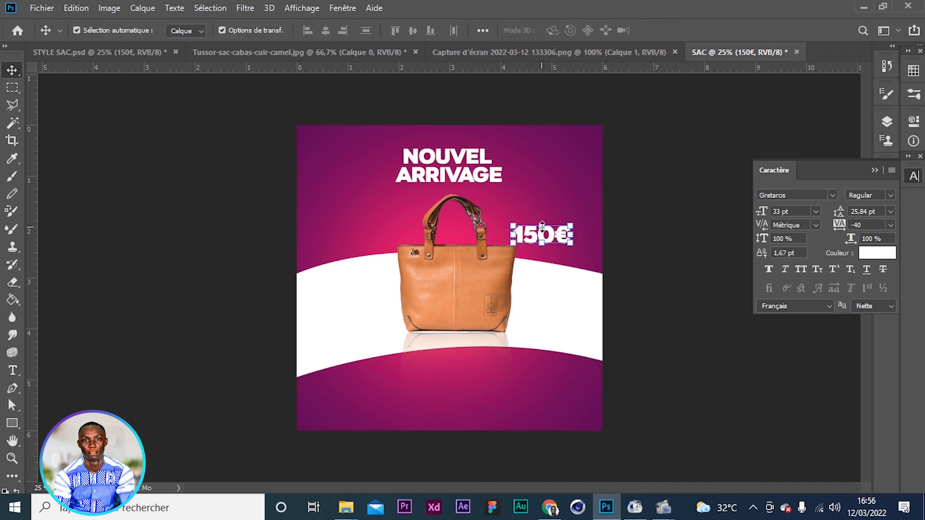
left_click_drag(538, 240, 551, 239)
left_click(153, 215)
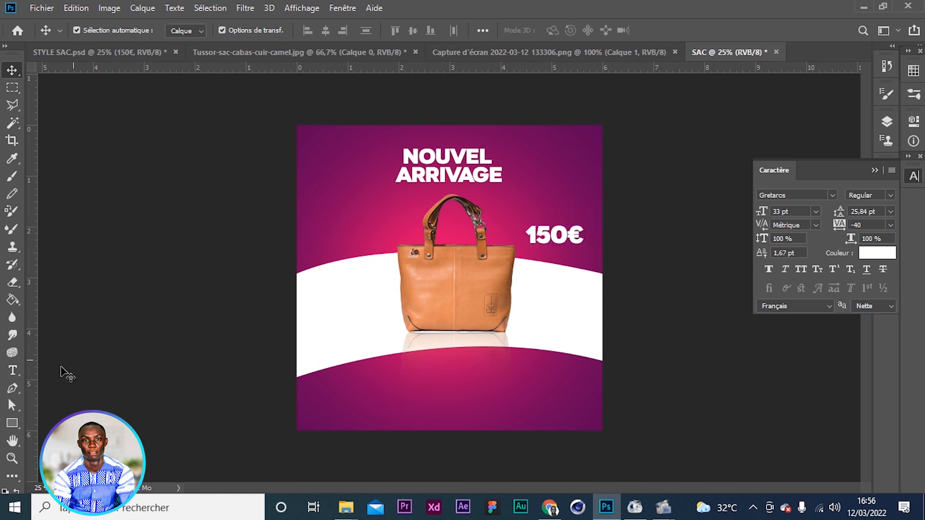
Draw a rectangle about 420 × 100 px directly below the 150€ price and fill it with red.
left_click(12, 424)
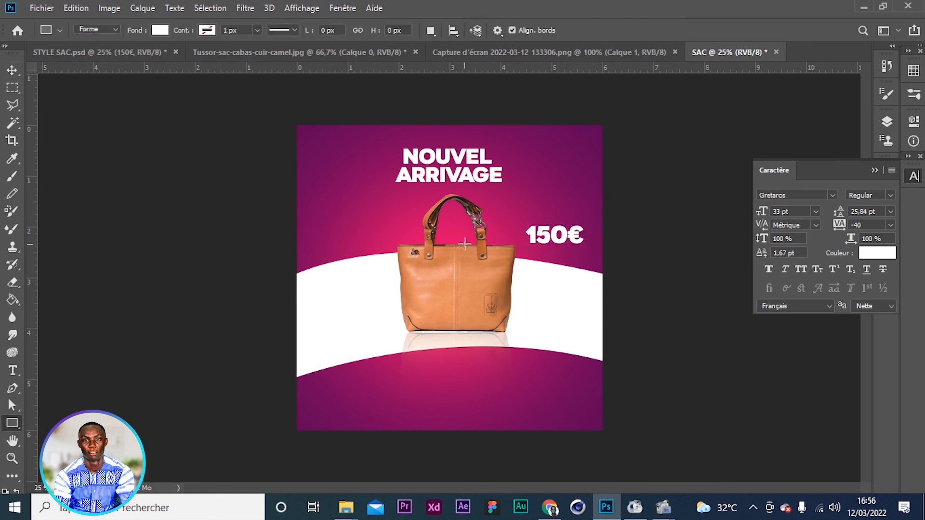
left_click_drag(524, 252, 595, 268)
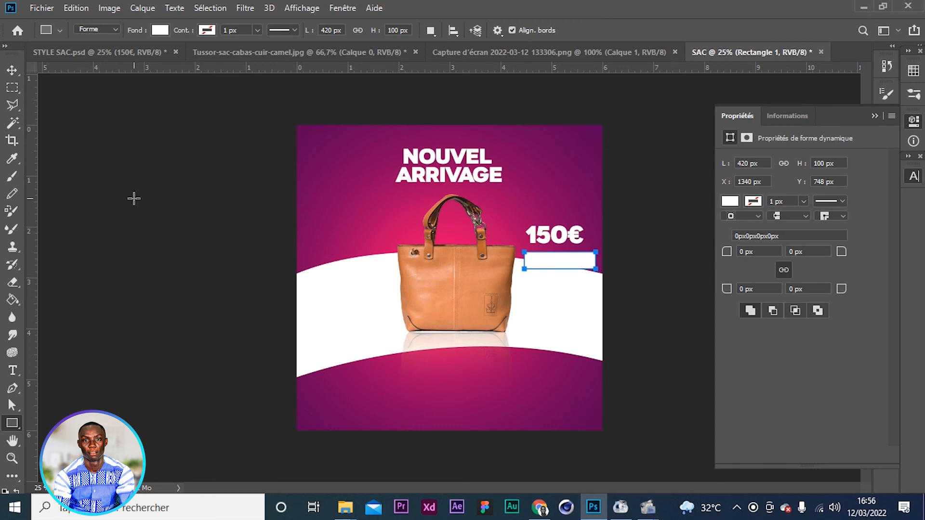
left_click(156, 32)
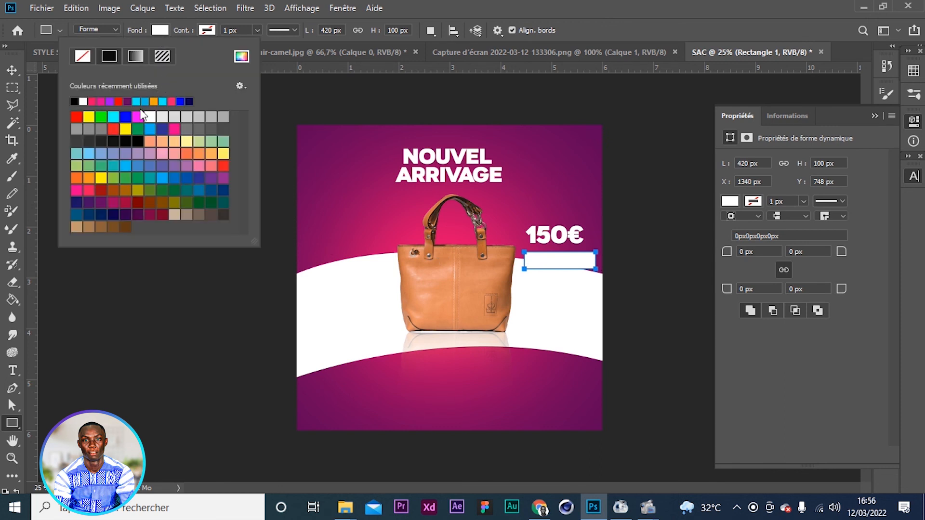
left_click(93, 101)
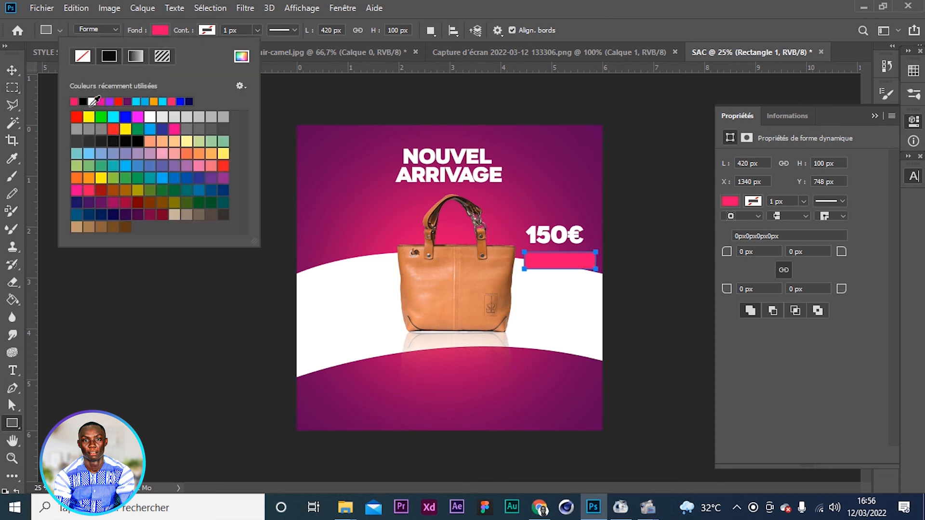
left_click(76, 117)
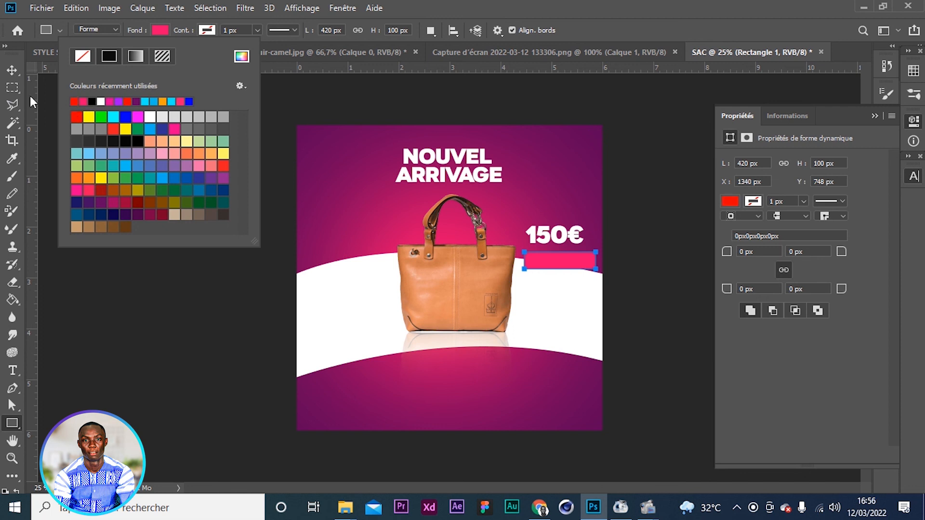
left_click(13, 70)
left_click(14, 71)
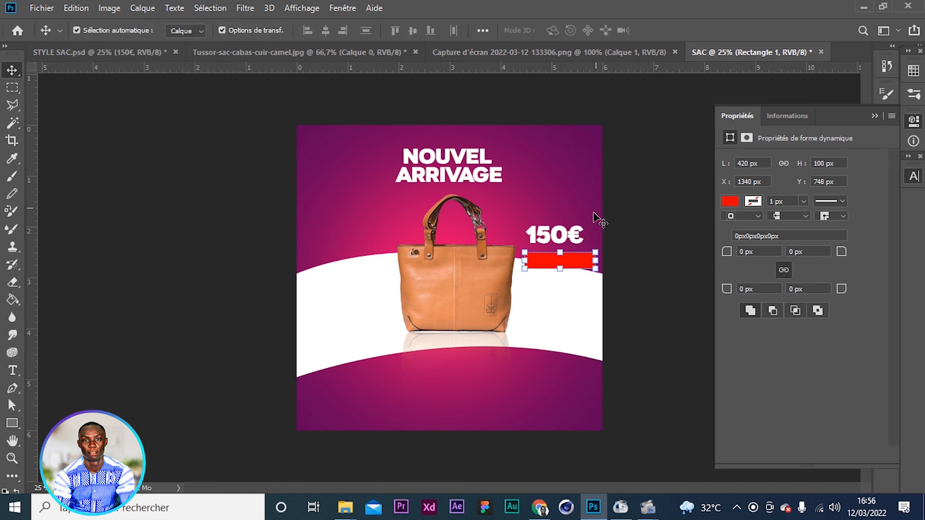
Move the red rectangle and the 150€ price together upward by about 80 px, then deselect them.
left_click(560, 238)
left_click(560, 264)
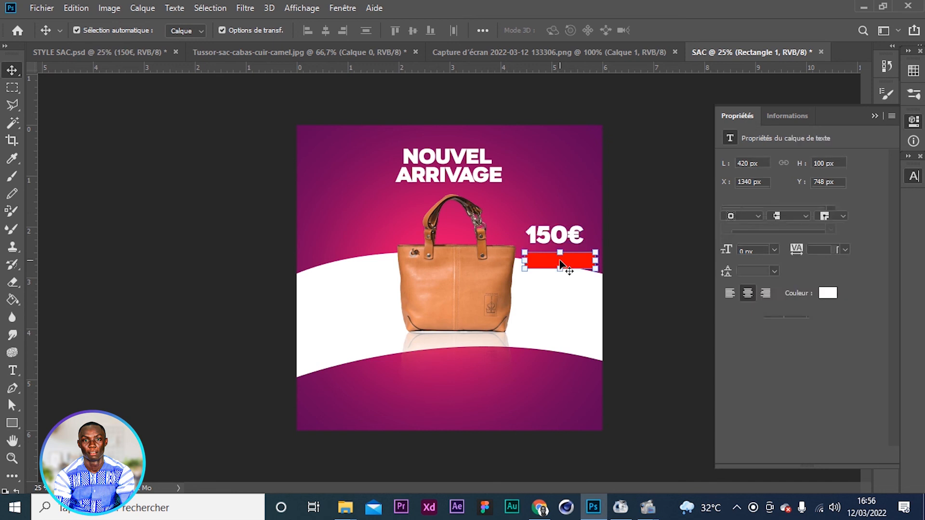
left_click(543, 236, "shift")
key("shift+Up")
key("shift+Up")
key("shift+Up")
key("shift+Up")
key("shift+Up")
key("shift+Up")
key("shift+Up")
key("shift+Up")
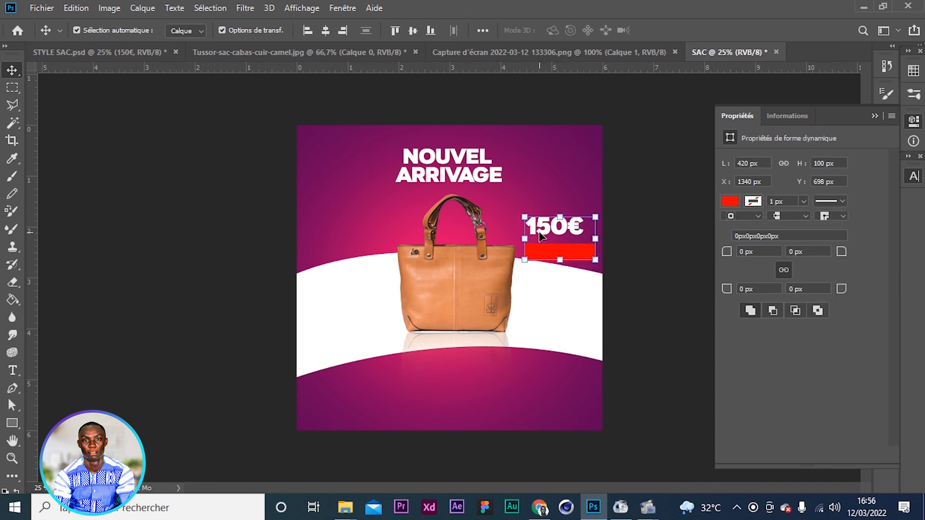
left_click(249, 337)
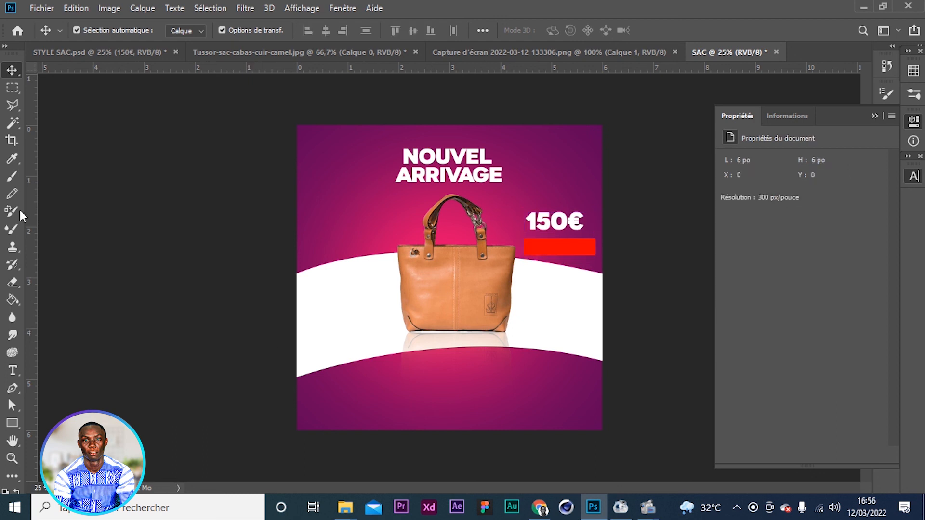
Add a white text reading Stock limité in the purple area below the handbag, set in Montserrat SemiBold Italic.
left_click(14, 373)
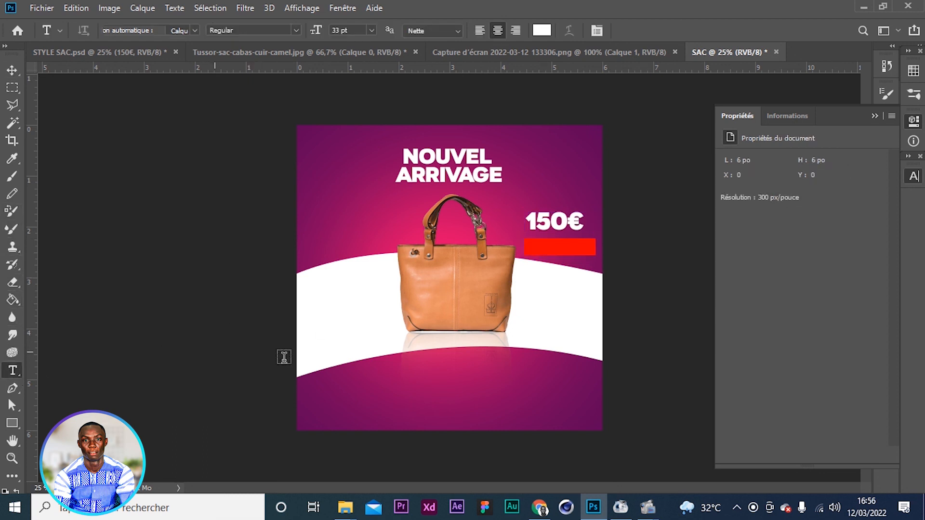
left_click(419, 402)
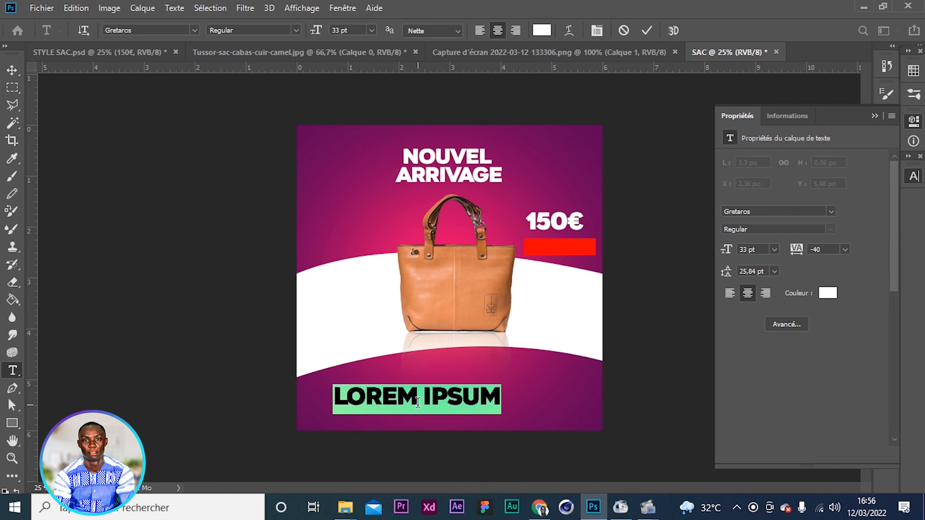
type("S")
double_click(417, 400)
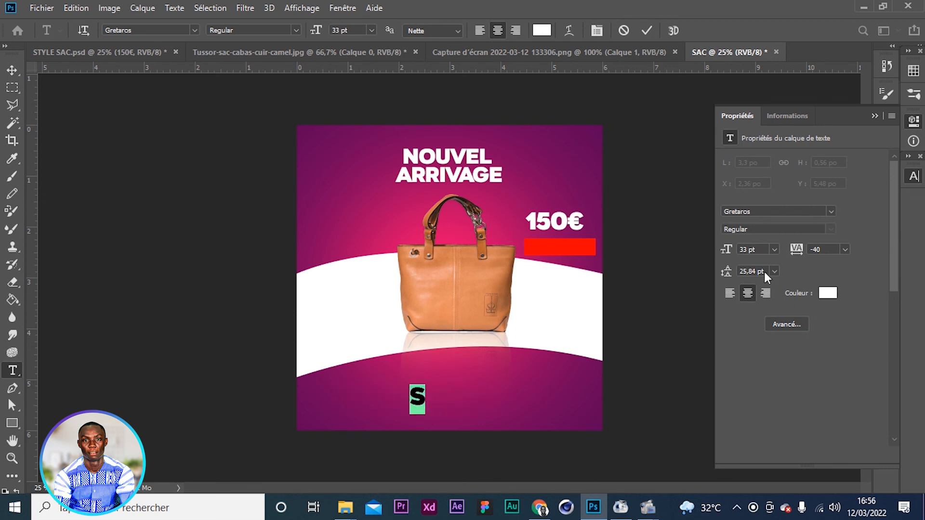
left_click(794, 213)
type("monts")
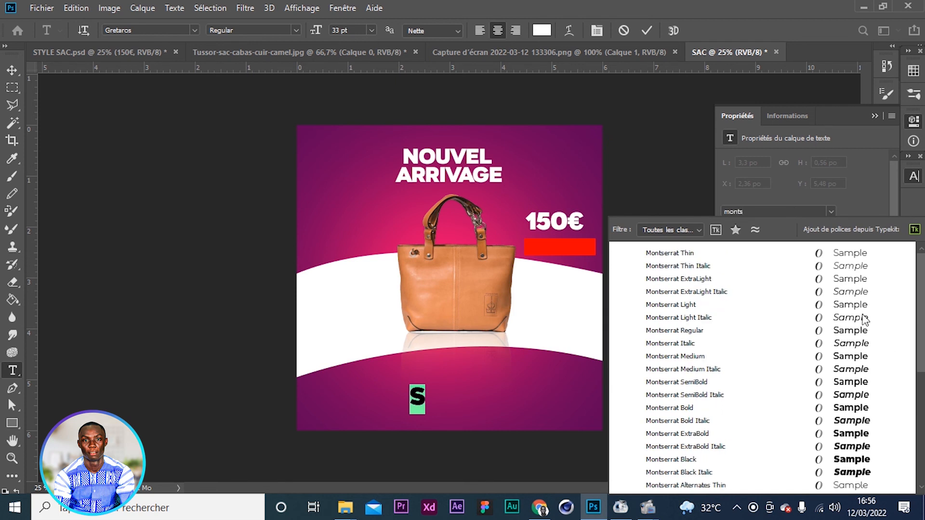
left_click(850, 396)
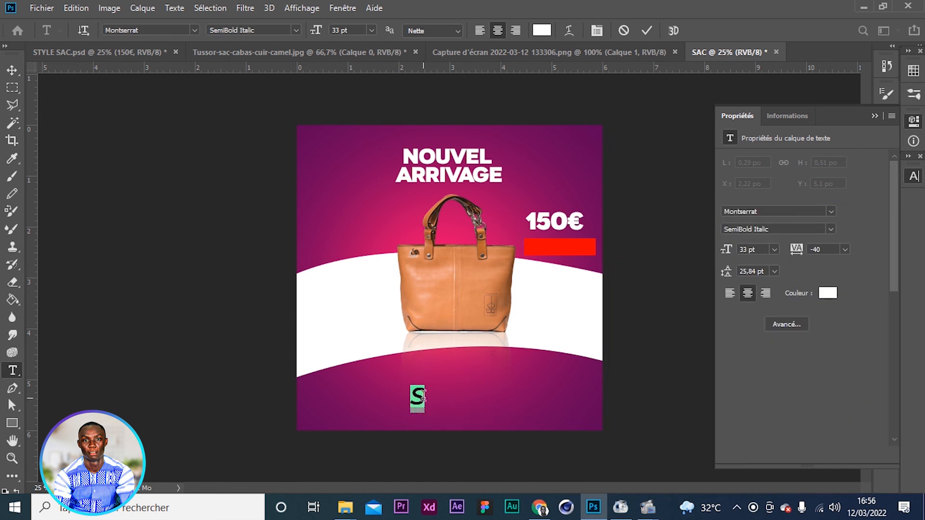
mouse_move(422, 400)
left_click(417, 396)
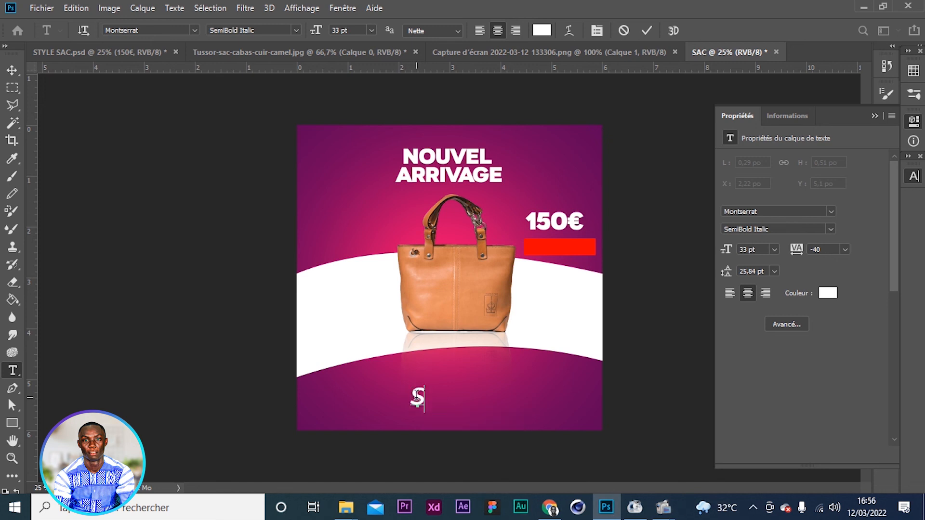
type("tock limité")
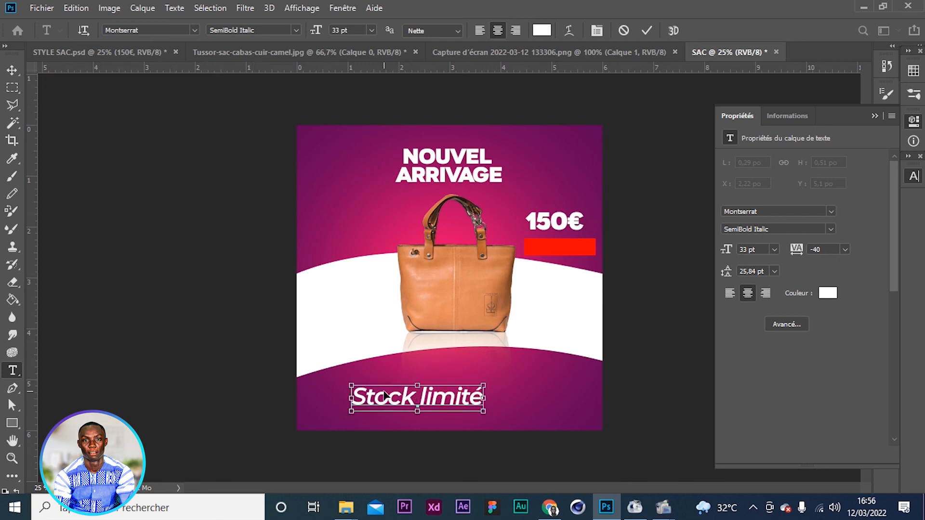
Reduce the Stock limité text to 17 pt and place it on the red rectangle under the price.
key("ctrl+a")
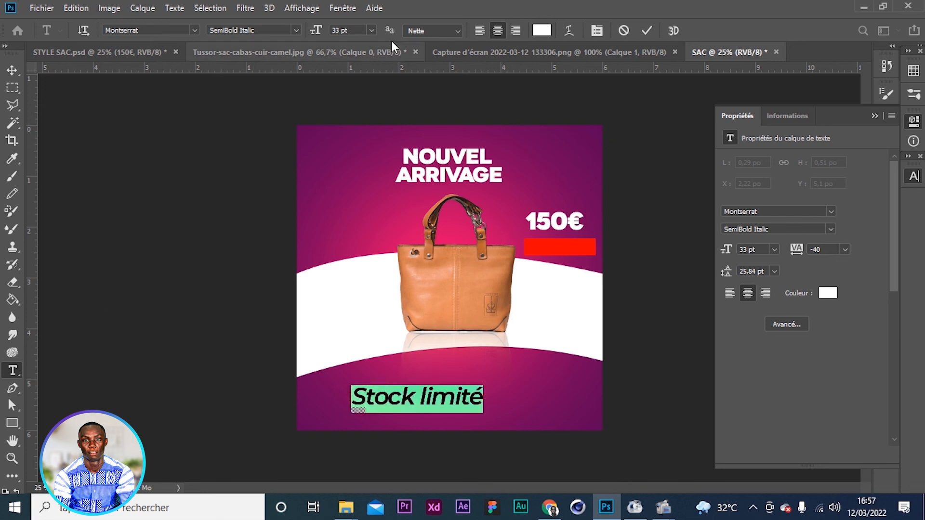
left_click_drag(316, 30, 305, 43)
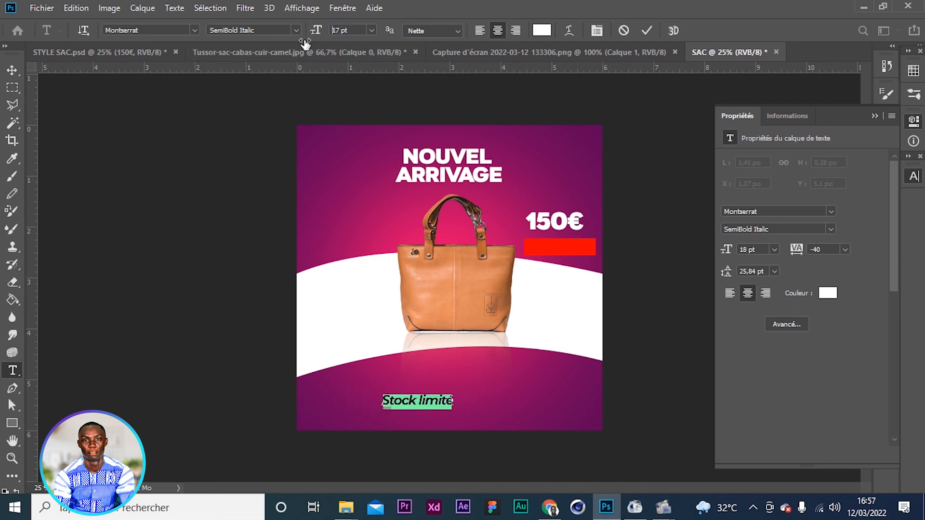
left_click(12, 69)
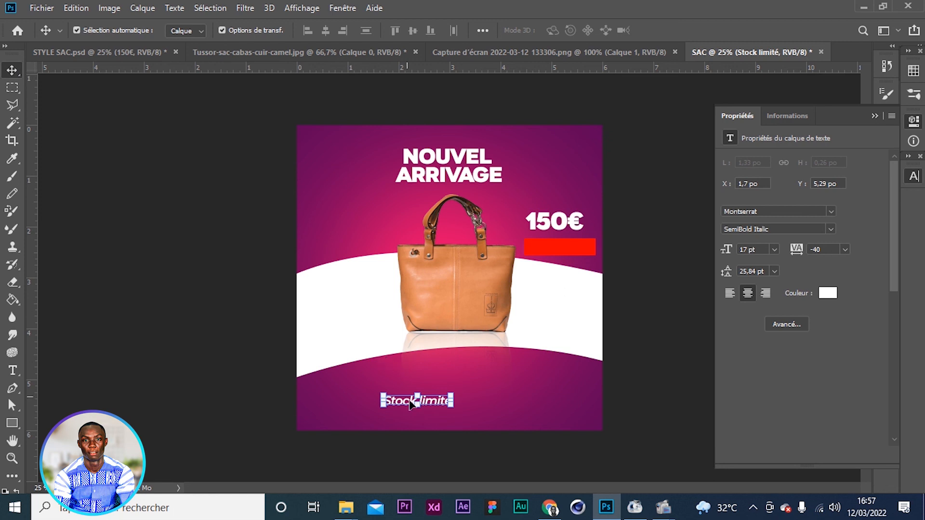
left_click_drag(433, 403, 575, 249)
left_click(666, 278)
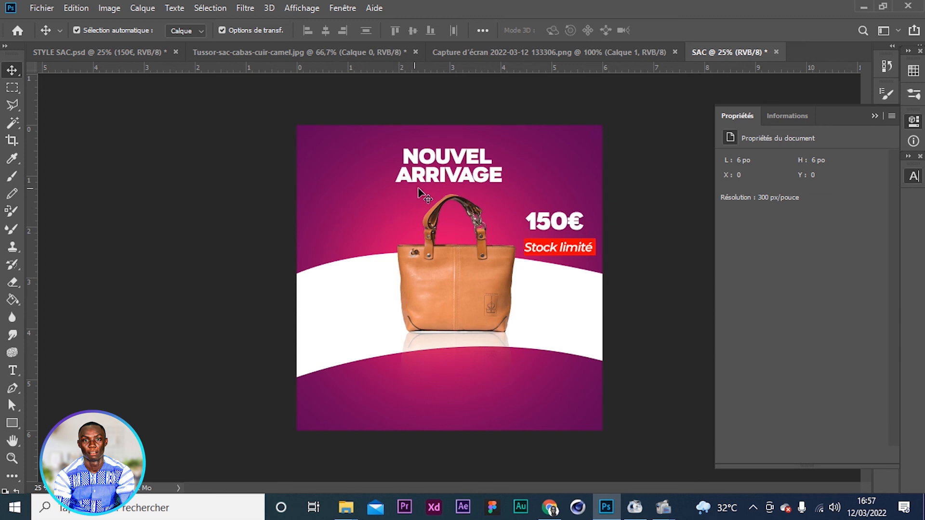
left_click(436, 179)
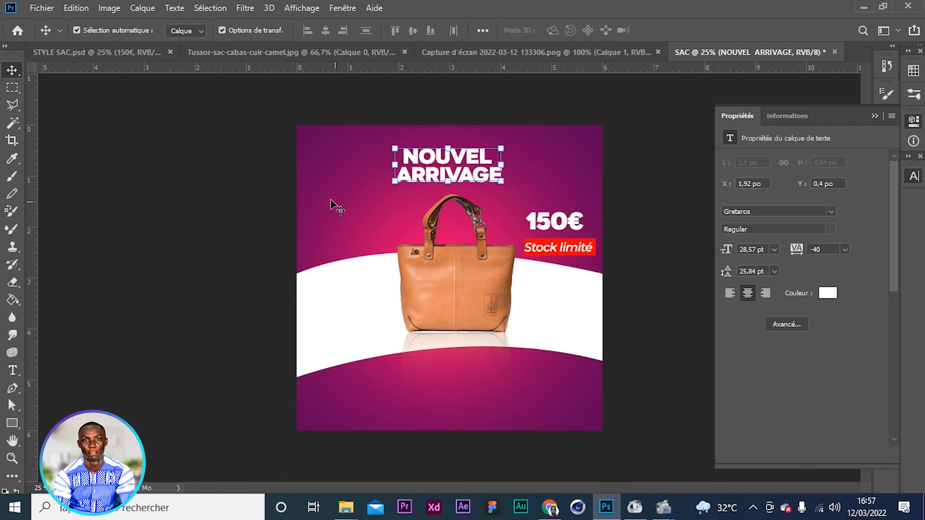
left_click(337, 324)
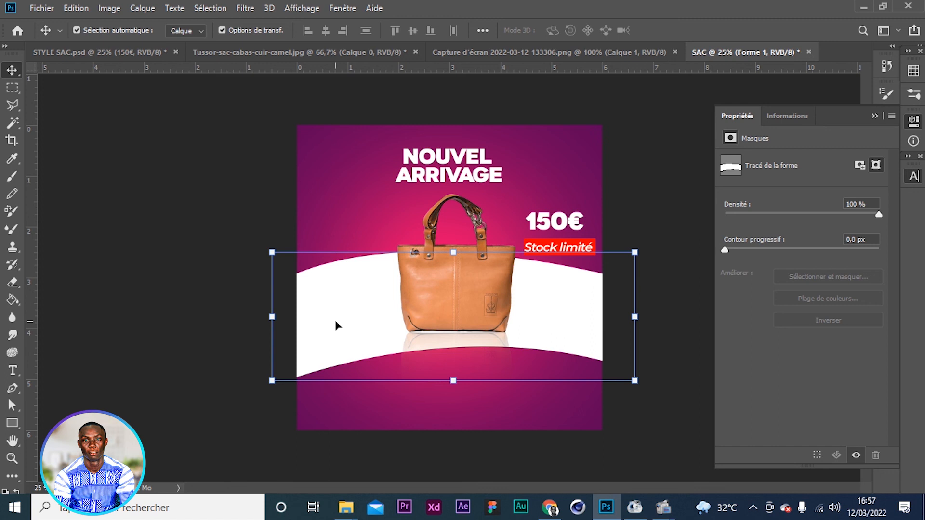
left_click(468, 412)
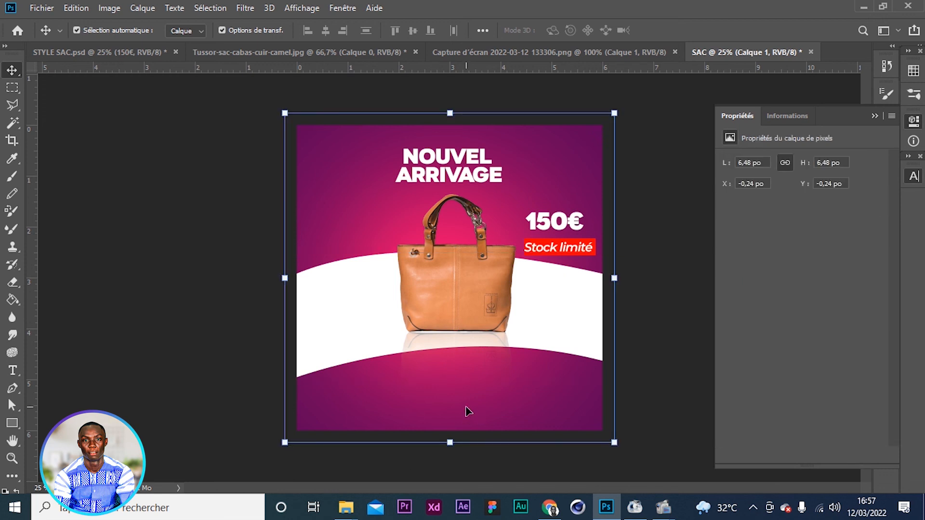